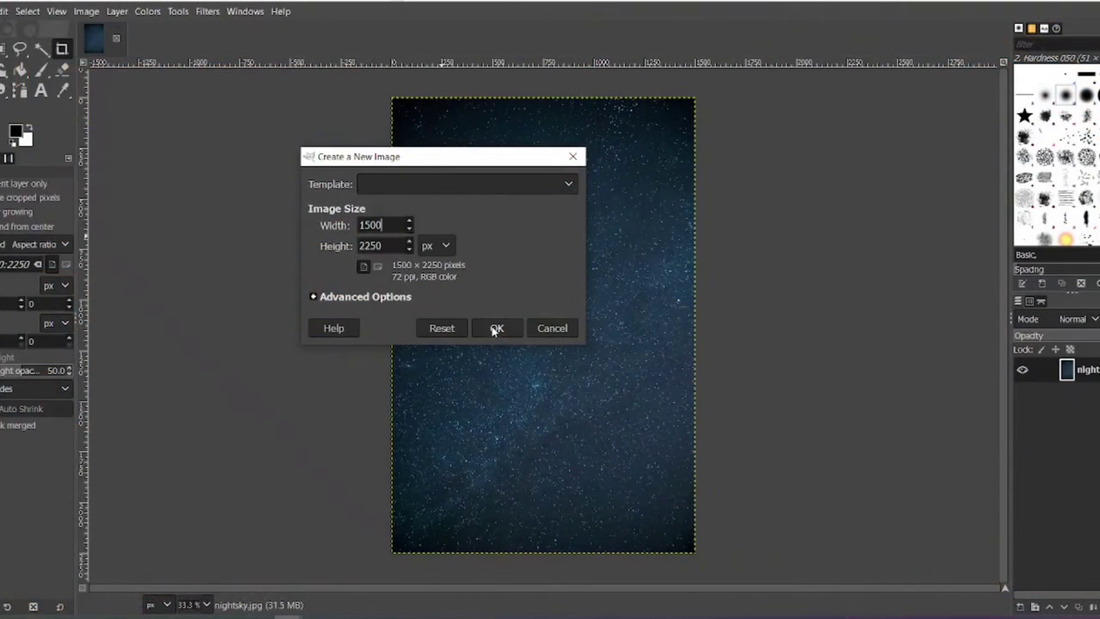
Create a 1500×2250 image and import pngwing.com.png as a converted, hidden layer above Background
{"action": "left_click", "coordinate": [496, 328]}
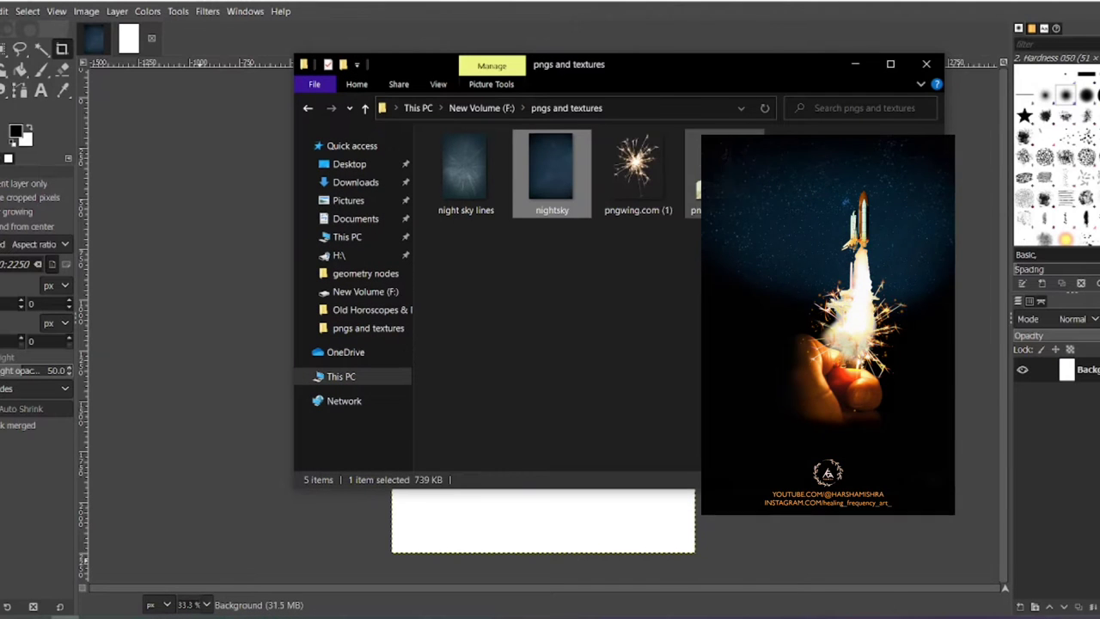
{"action": "left_click_drag", "start_coordinate": [653, 74], "coordinate": [278, 238]}
{"action": "left_click_drag", "start_coordinate": [419, 341], "coordinate": [597, 355]}
{"action": "left_click", "coordinate": [480, 228]}
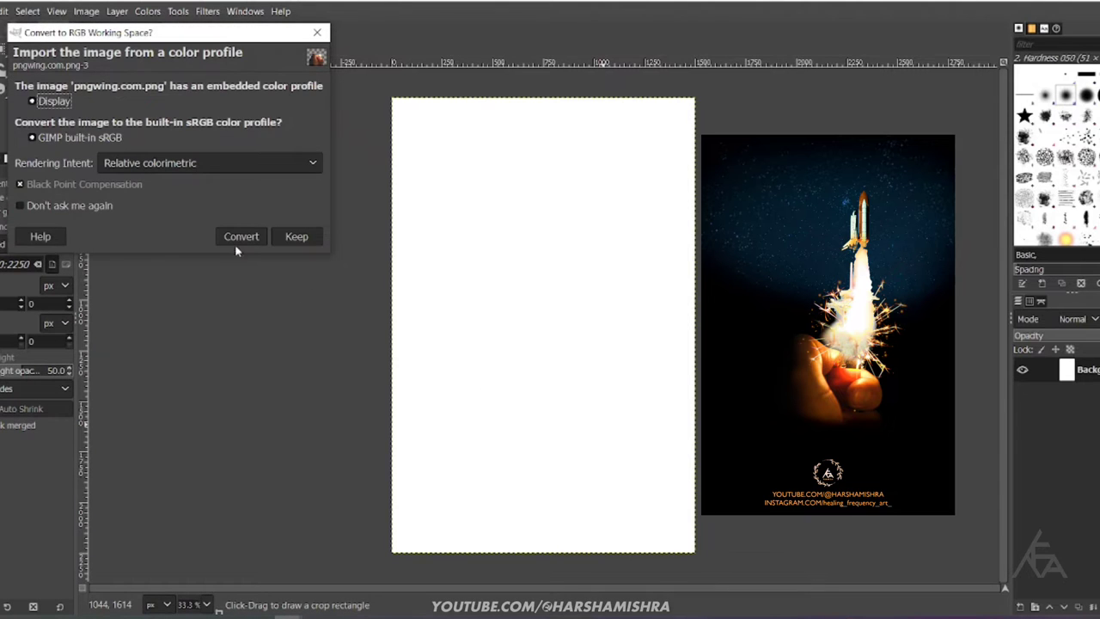
{"action": "left_click", "coordinate": [240, 239]}
{"action": "left_click", "coordinate": [1023, 370]}
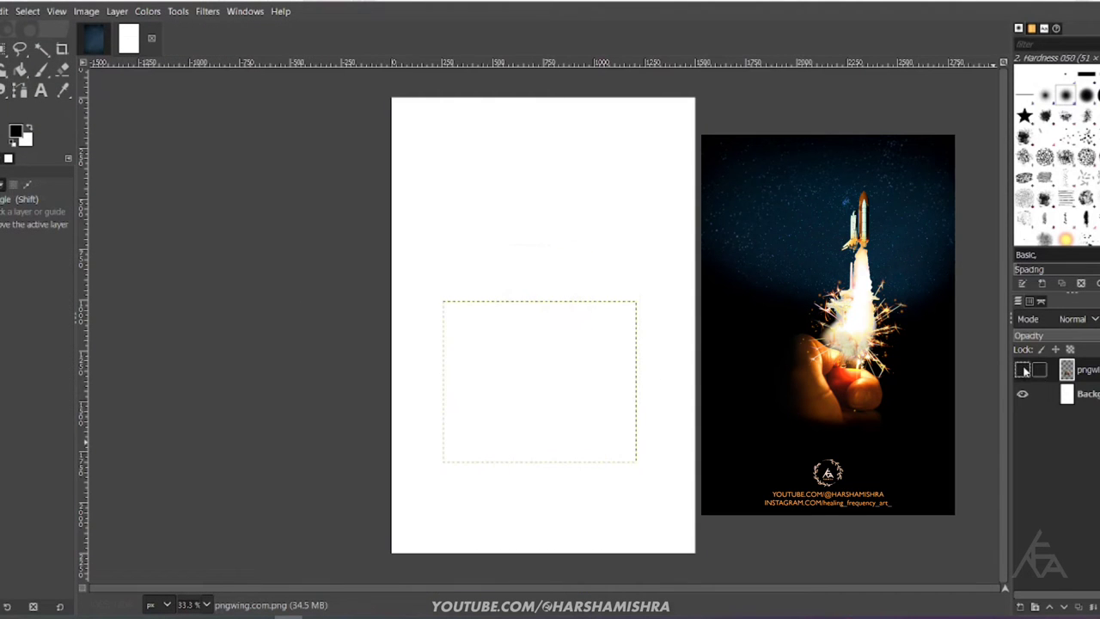
{"action": "left_click", "coordinate": [1044, 393]}
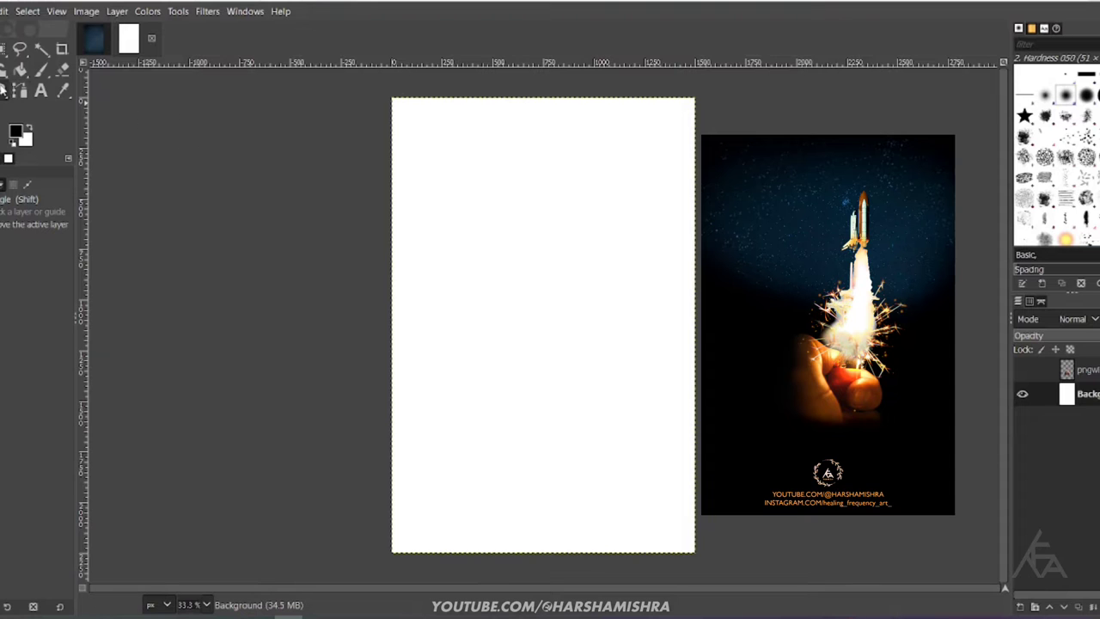
Fill the Background black, then show the hand layer and move it slightly lower
{"action": "left_click", "coordinate": [21, 73]}
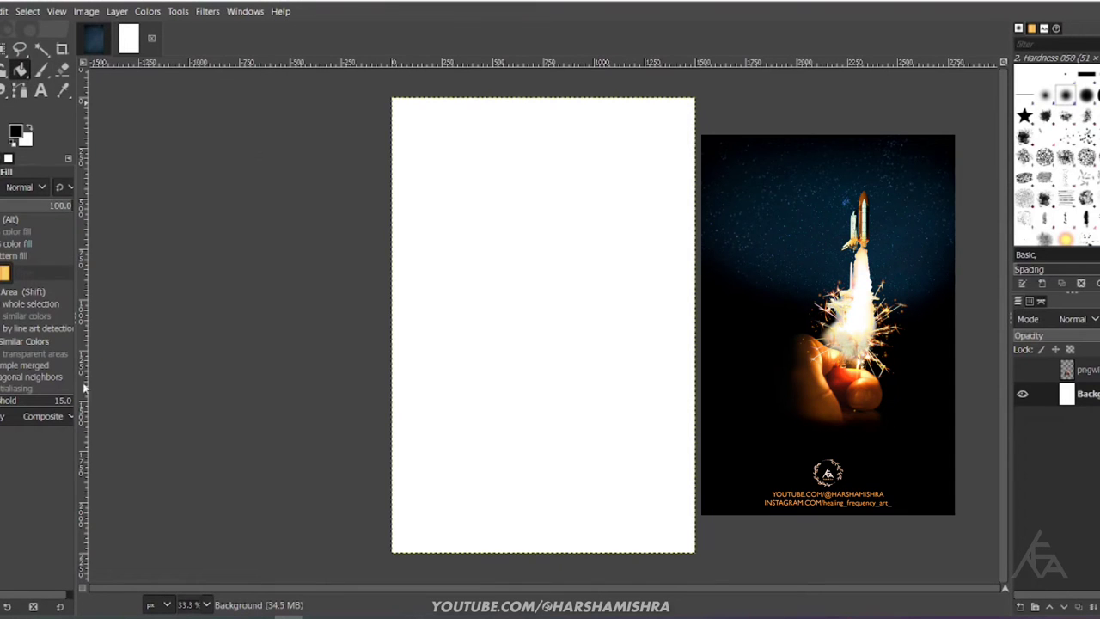
{"action": "left_click", "coordinate": [471, 222]}
{"action": "key", "text": "m"}
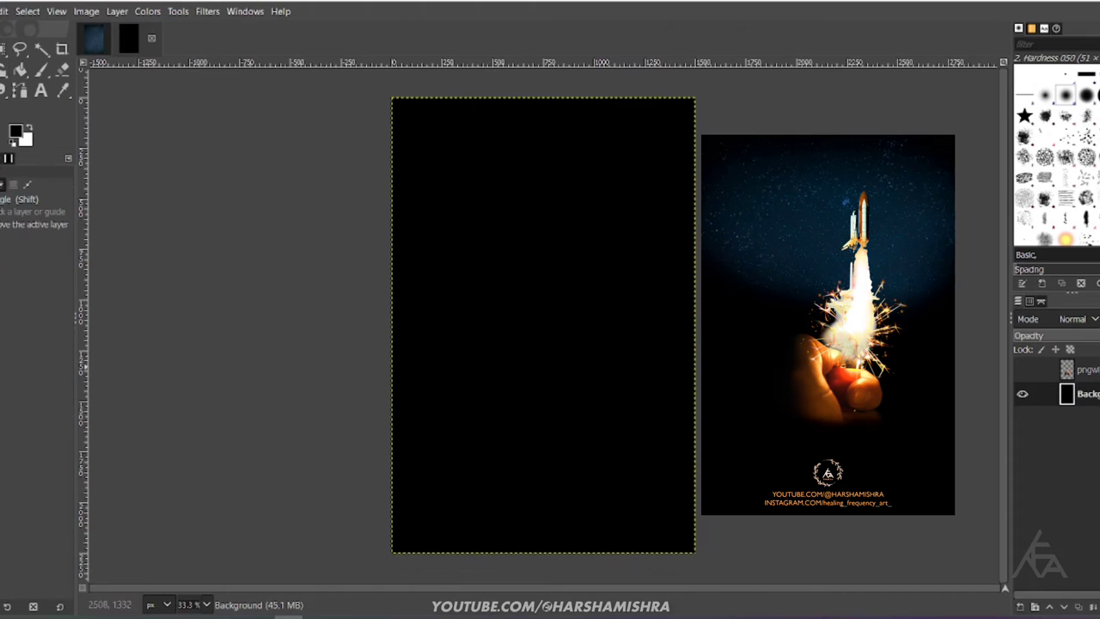
{"action": "left_click", "coordinate": [1022, 372]}
{"action": "mouse_move", "coordinate": [523, 406]}
{"action": "left_mouse_down"}
{"action": "mouse_move", "coordinate": [522, 422]}
{"action": "mouse_move", "coordinate": [514, 388]}
{"action": "left_mouse_up"}
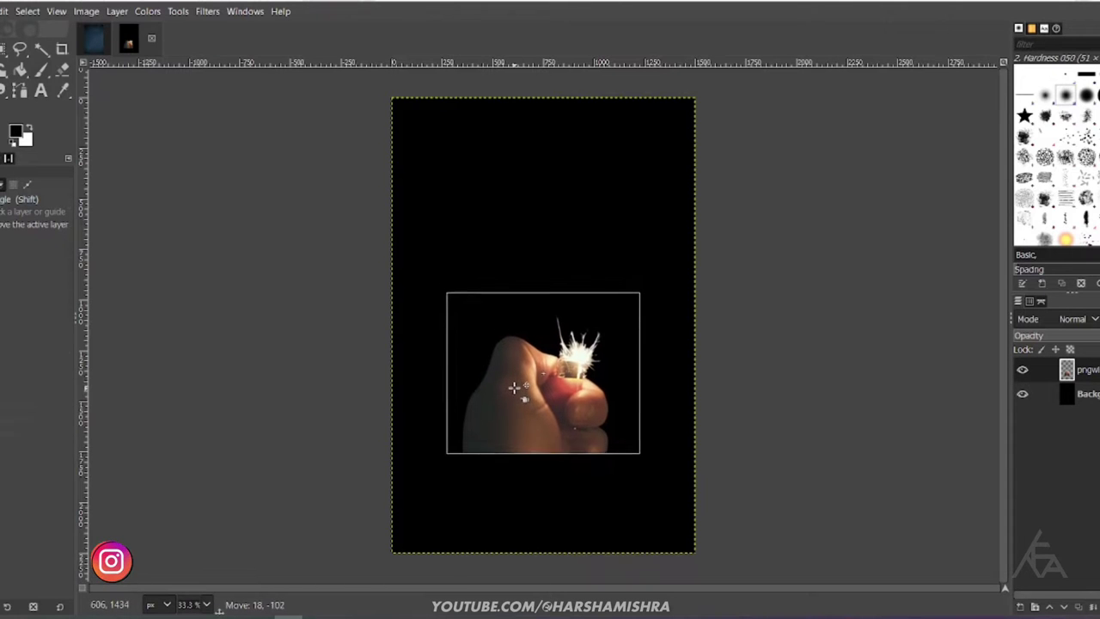
Create a new empty layer named 'overlay' with the paintbrush active
{"action": "key", "text": "p"}
{"action": "key", "text": "shift+ctrl+n"}
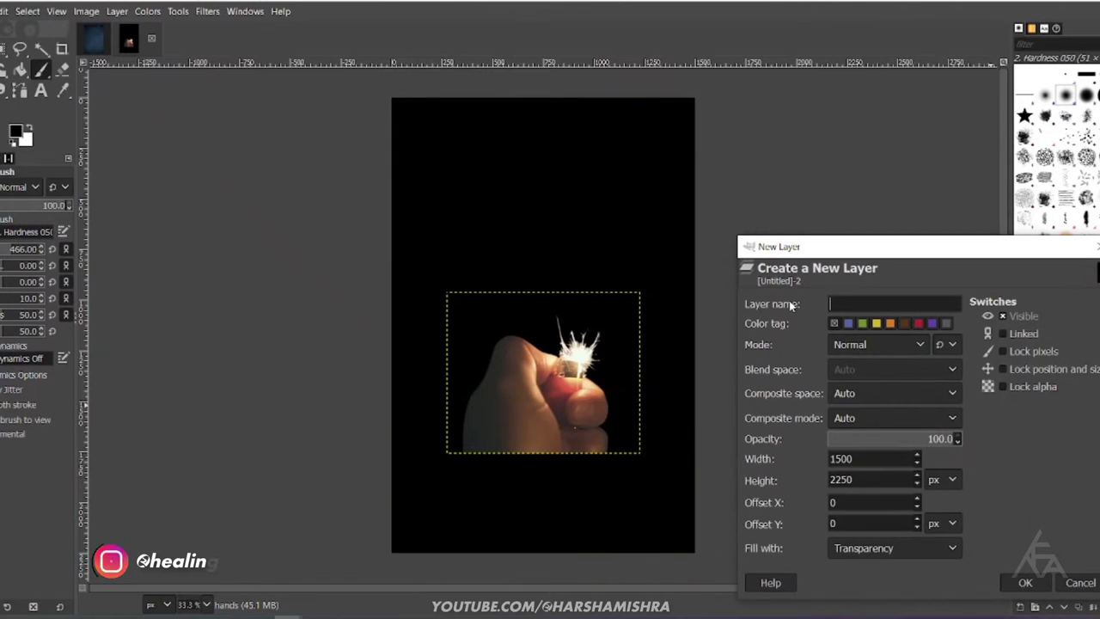
{"action": "type", "text": "overlay"}
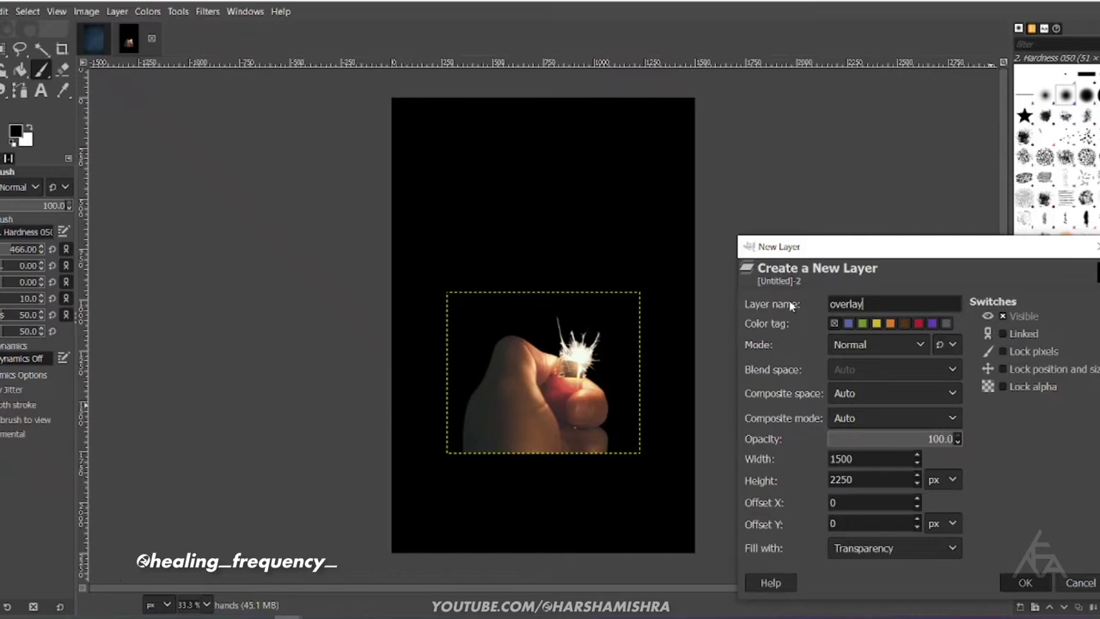
{"action": "key", "text": "Return"}
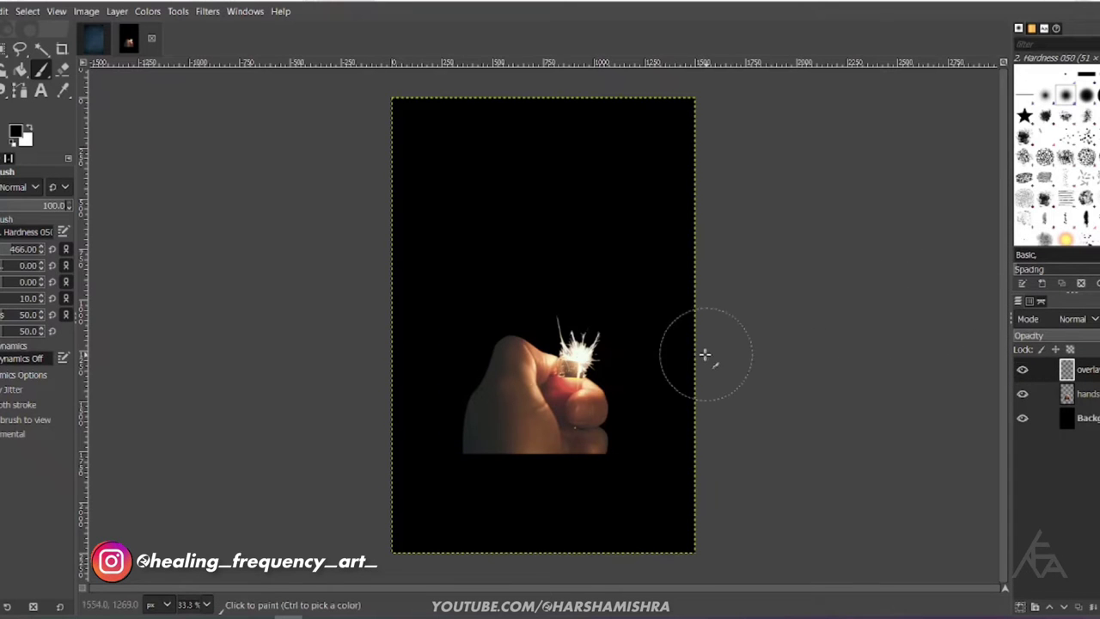
{"action": "scroll", "coordinate": [456, 456], "scroll_direction": "up", "scroll_amount": 1}
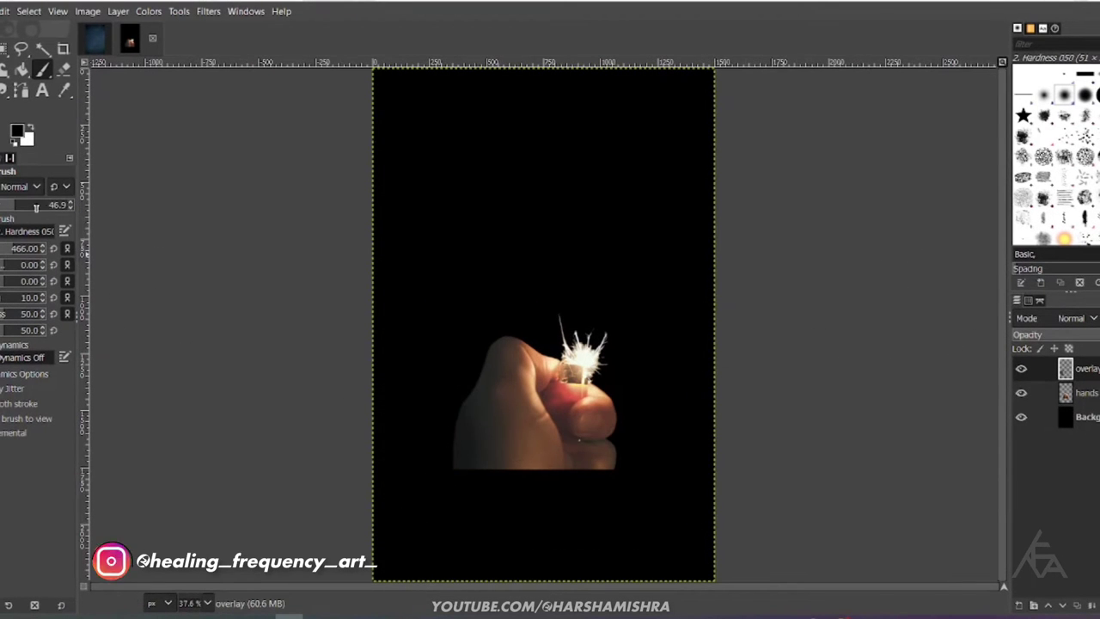
Paint soft black at 78.8 then ~50 opacity, brush 738, over the hand's lower and left glow
{"action": "mouse_move", "coordinate": [417, 456]}
{"action": "left_mouse_down"}
{"action": "mouse_move", "coordinate": [452, 491]}
{"action": "mouse_move", "coordinate": [569, 523]}
{"action": "left_mouse_up"}
{"action": "left_click", "coordinate": [43, 205]}
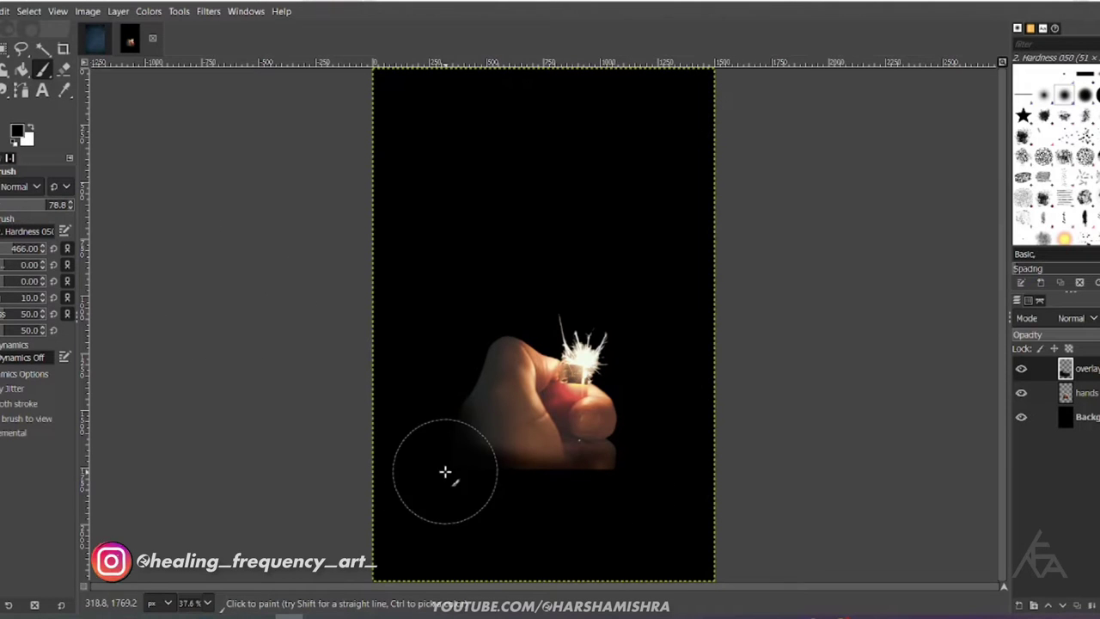
{"action": "left_click_drag", "start_coordinate": [594, 504], "coordinate": [599, 493]}
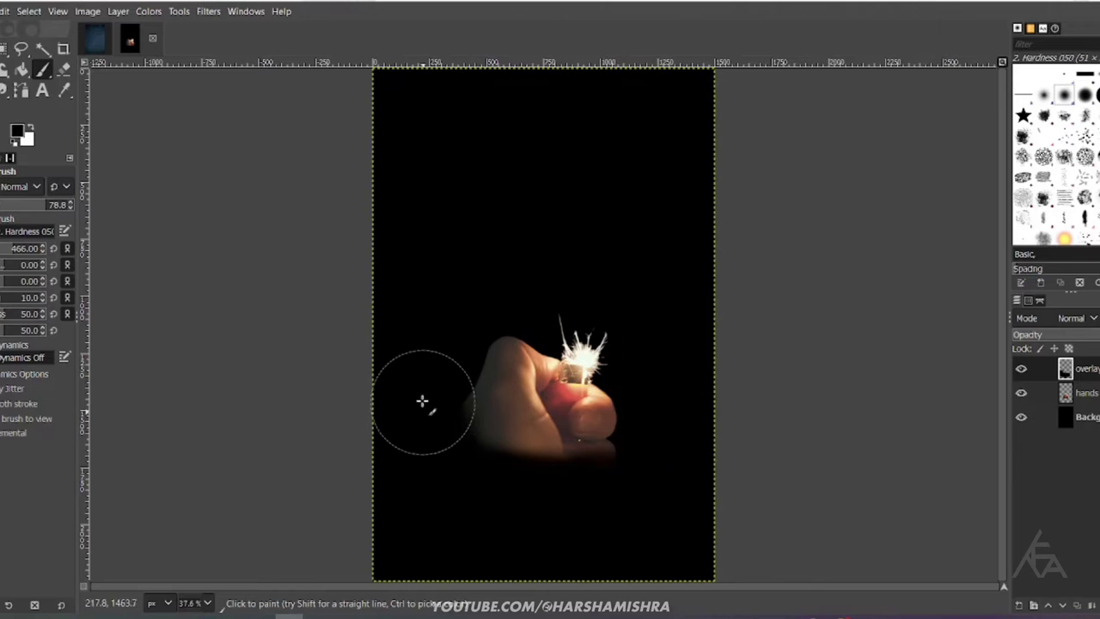
{"action": "left_click_drag", "start_coordinate": [53, 204], "coordinate": [36, 204]}
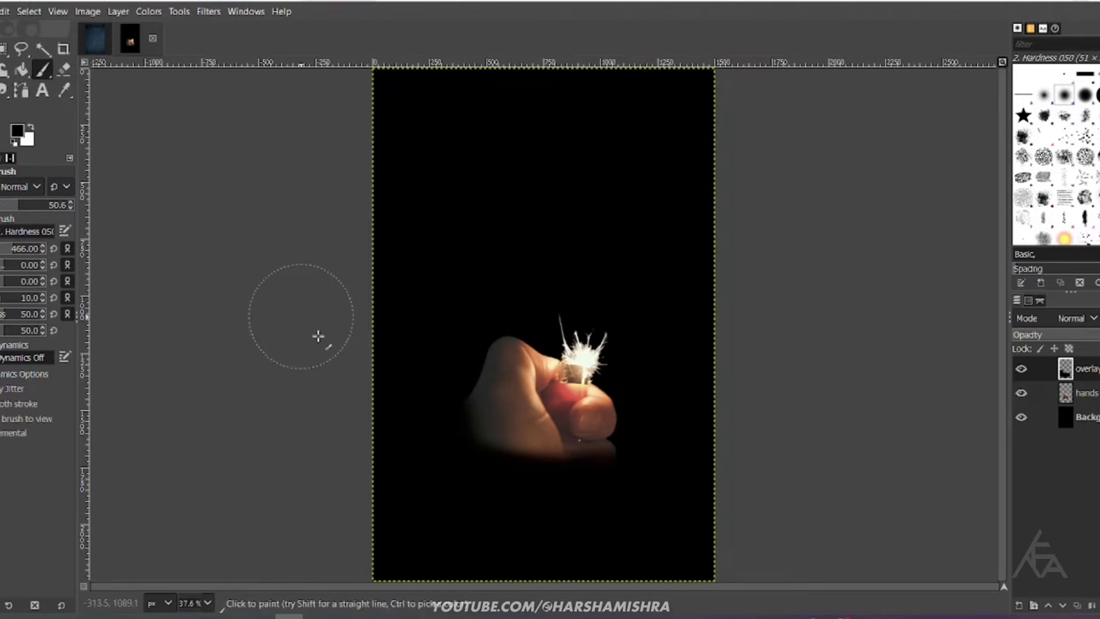
{"action": "left_click_drag", "start_coordinate": [23, 249], "coordinate": [43, 250]}
{"action": "left_click_drag", "start_coordinate": [520, 460], "coordinate": [444, 422]}
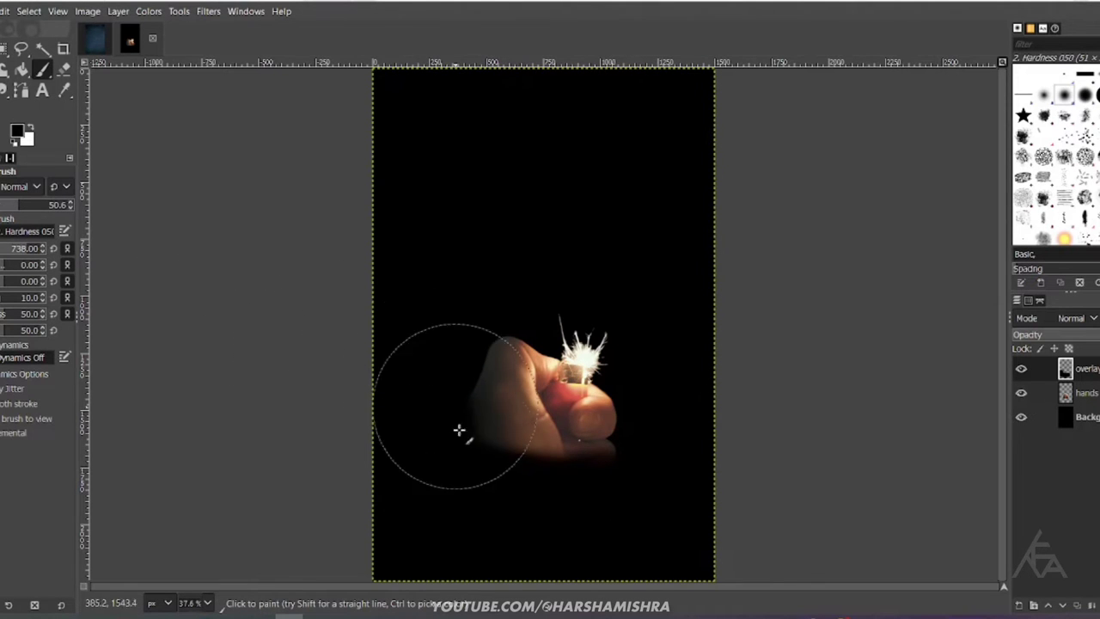
{"action": "left_click_drag", "start_coordinate": [442, 368], "coordinate": [561, 489]}
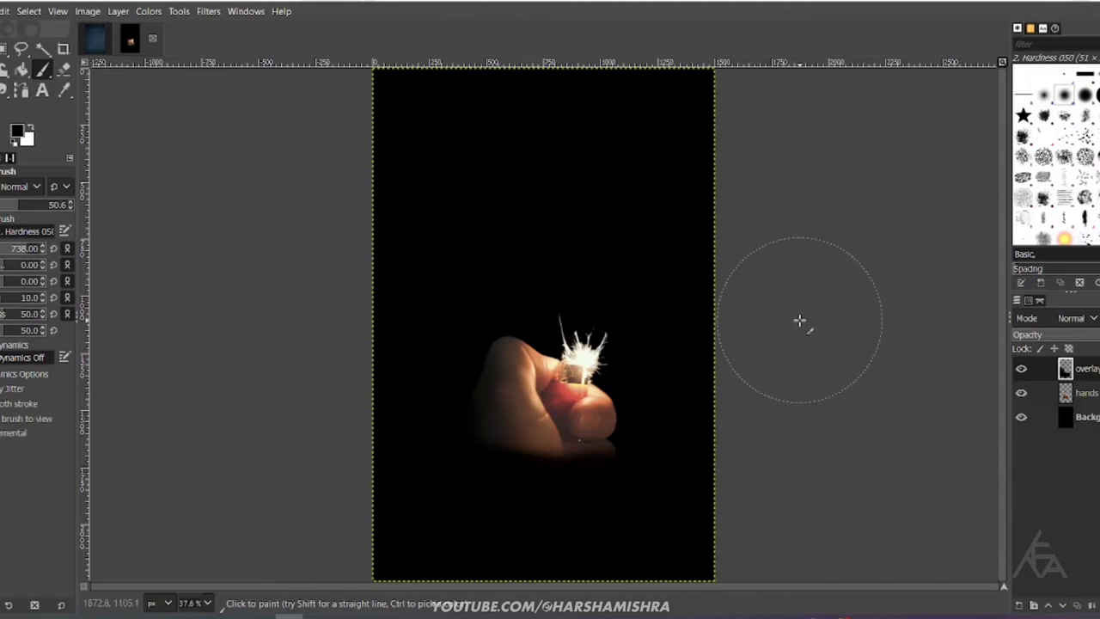
Raise the hand layer's saturation
{"action": "key", "text": "m"}
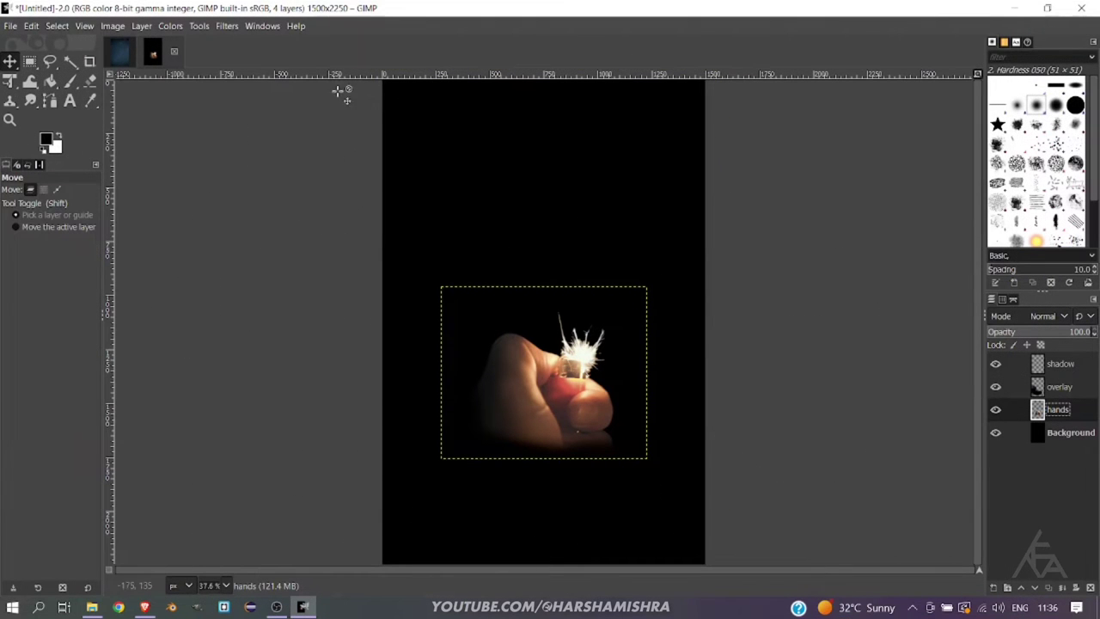
{"action": "left_click", "coordinate": [170, 26]}
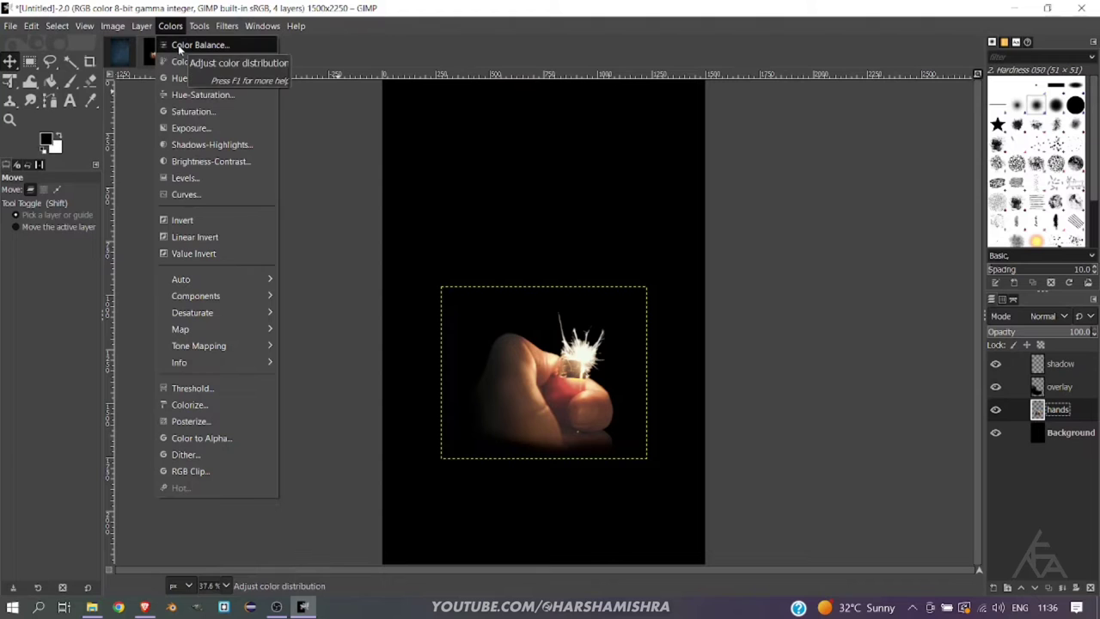
{"action": "left_click", "coordinate": [182, 111]}
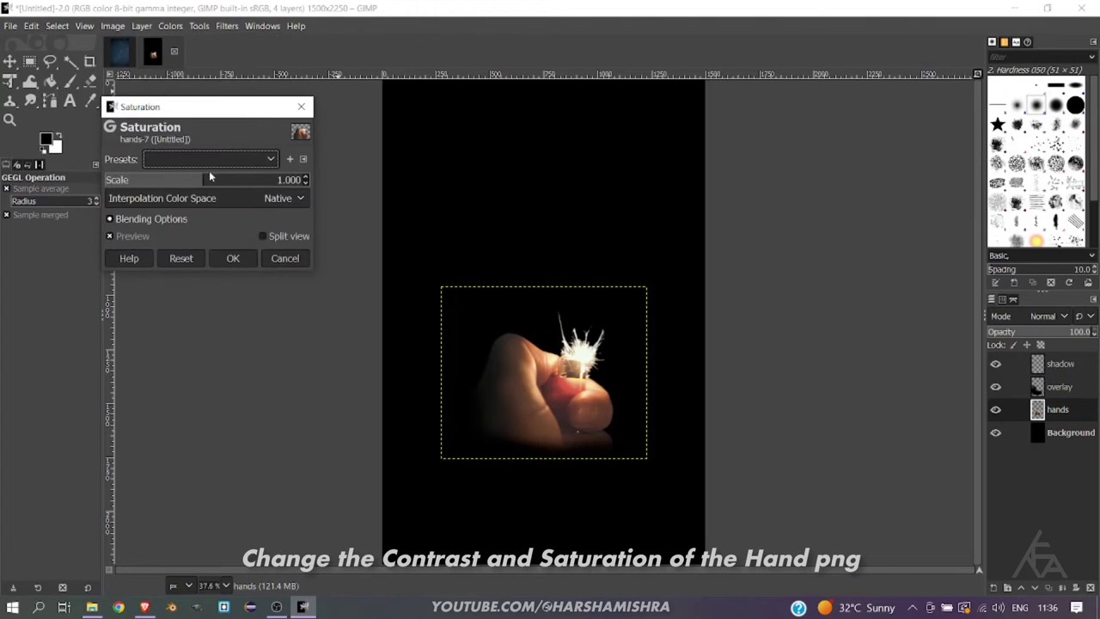
{"action": "left_click_drag", "start_coordinate": [215, 182], "coordinate": [218, 182]}
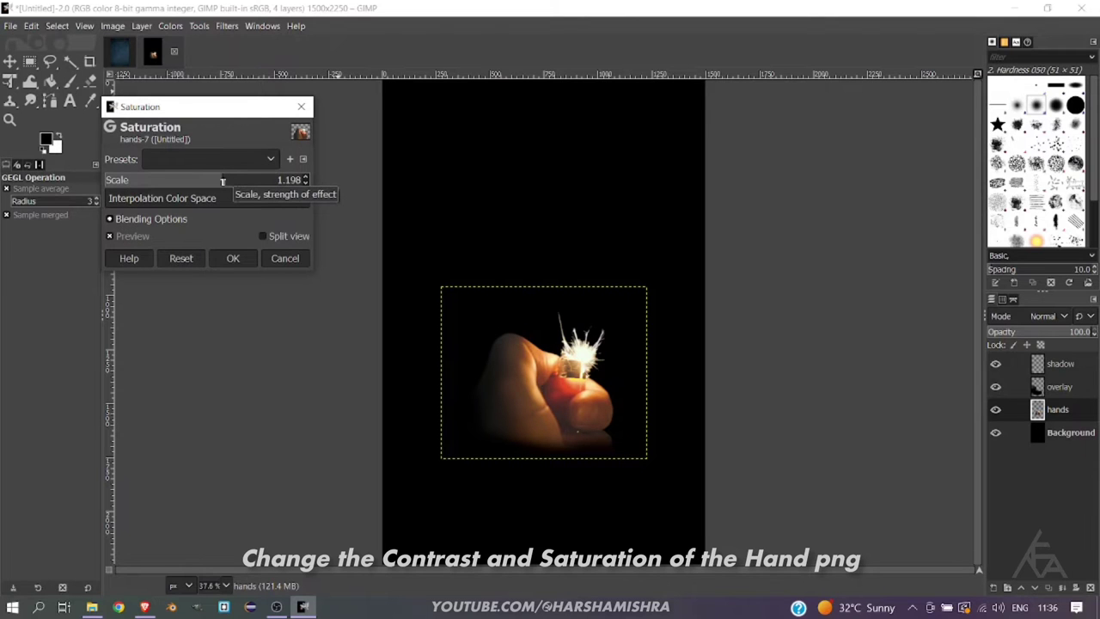
{"action": "left_click", "coordinate": [230, 258]}
Increase the hand's contrast to about 23 and compare before and after
{"action": "left_click", "coordinate": [171, 26]}
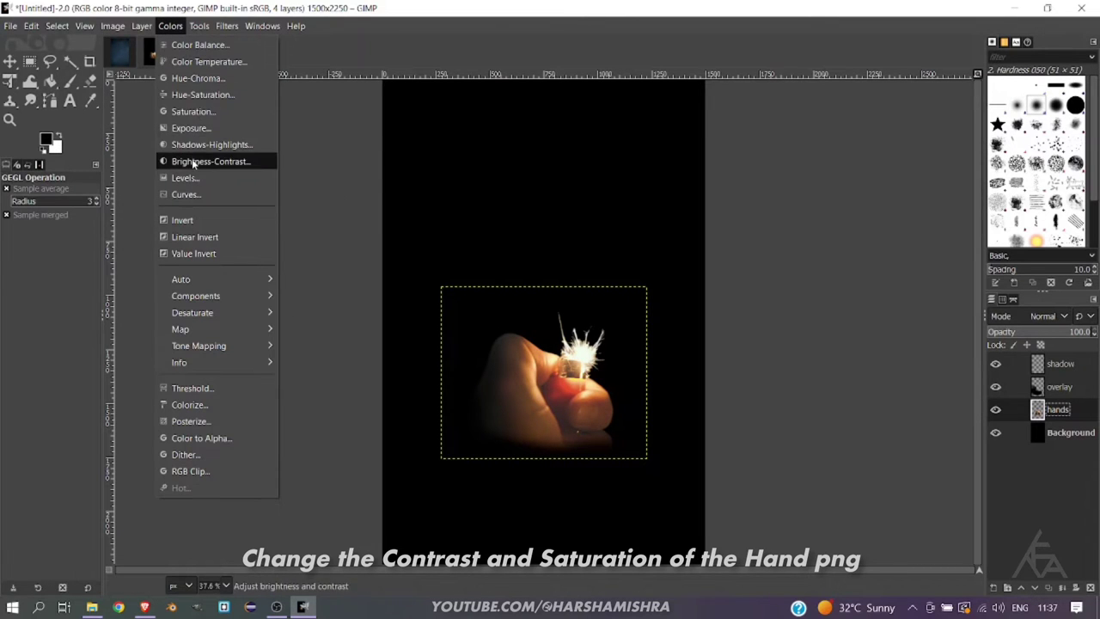
{"action": "left_click", "coordinate": [192, 163]}
{"action": "mouse_move", "coordinate": [192, 176]}
{"action": "left_mouse_down"}
{"action": "mouse_move", "coordinate": [229, 176]}
{"action": "mouse_move", "coordinate": [204, 177]}
{"action": "left_mouse_up"}
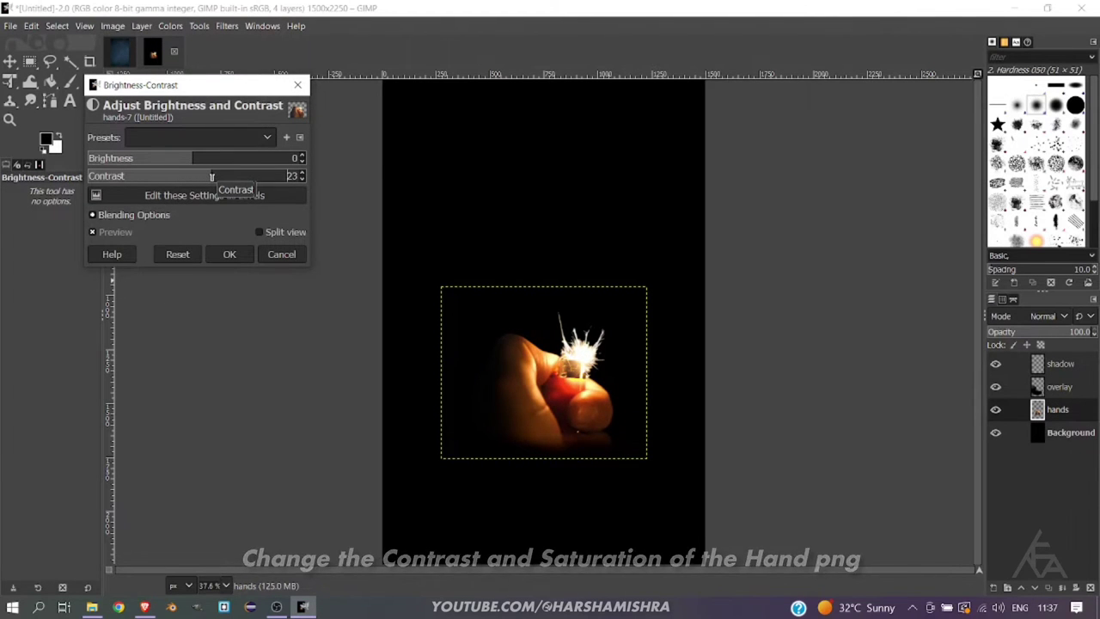
{"action": "left_click", "coordinate": [230, 254]}
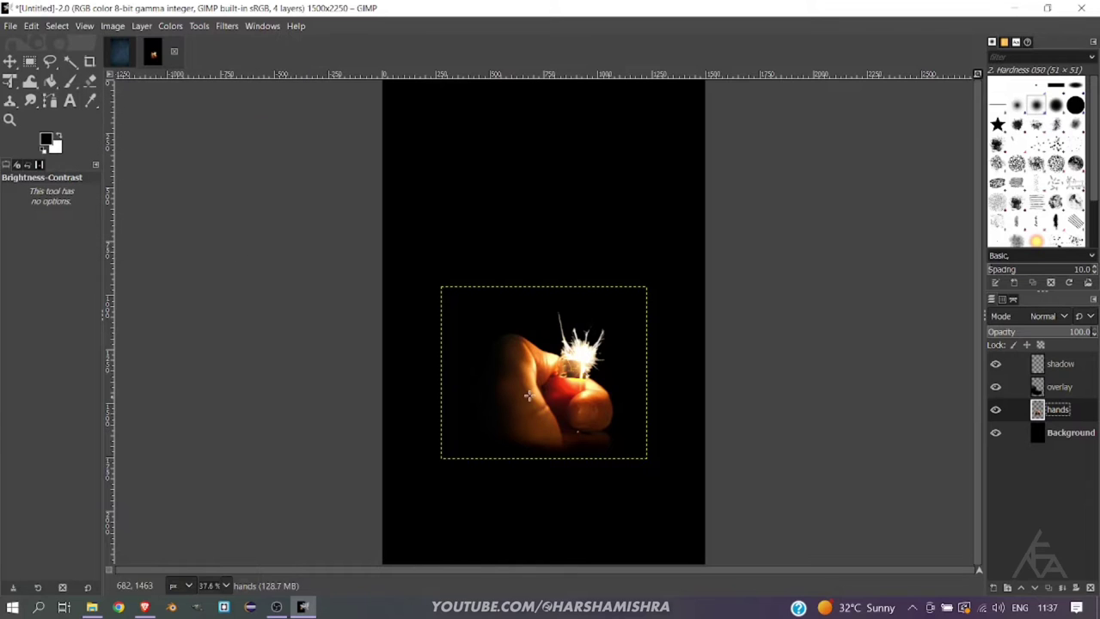
{"action": "left_click", "coordinate": [996, 409]}
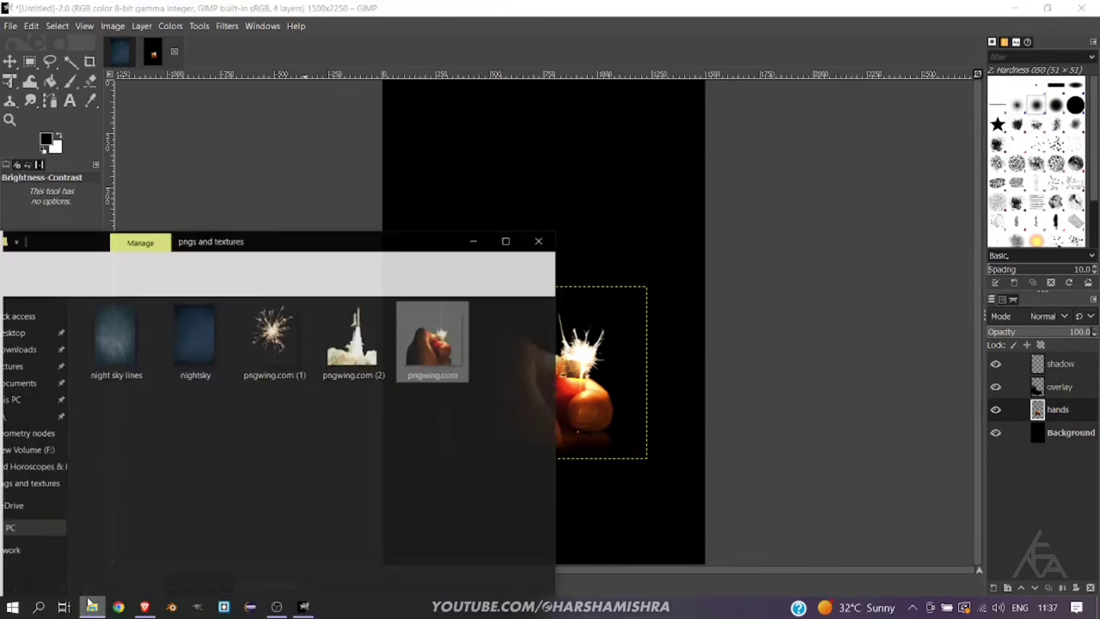
Import pngwing.com (1).png as a sparkler layer, answering the PNG offset prompt
{"action": "left_click", "coordinate": [92, 607]}
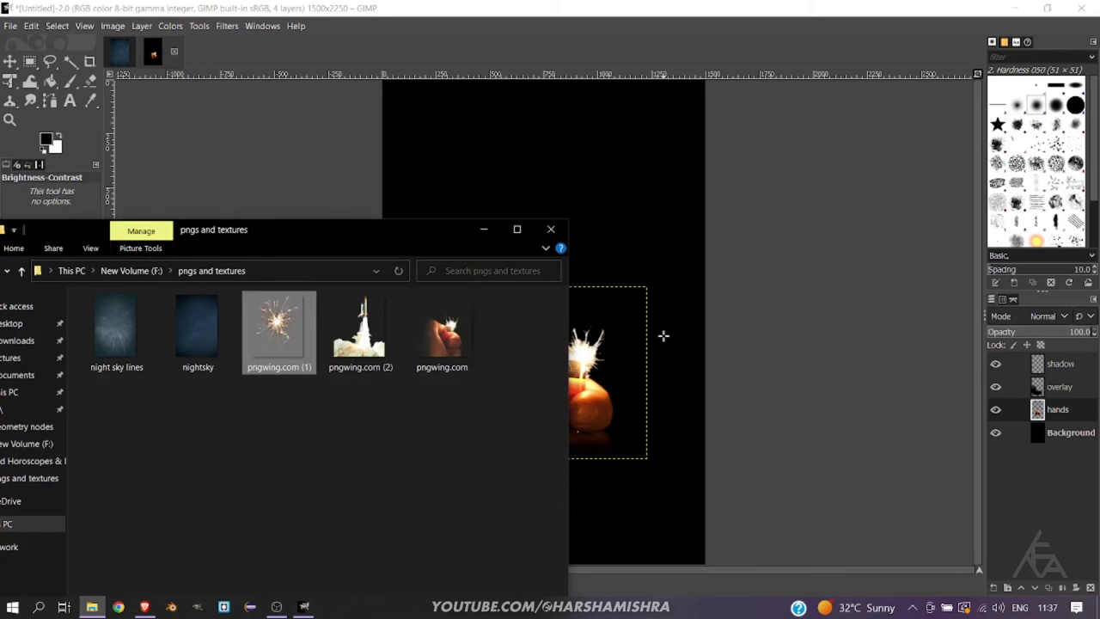
{"action": "left_click", "coordinate": [484, 228]}
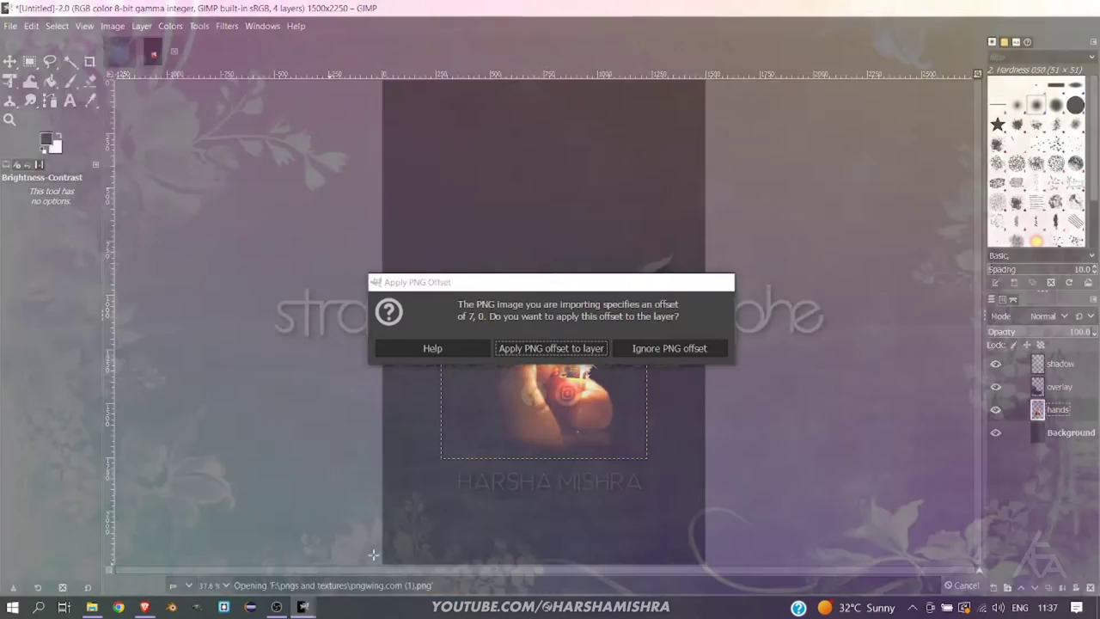
{"action": "mouse_move", "coordinate": [304, 607]}
{"action": "left_click", "coordinate": [344, 546]}
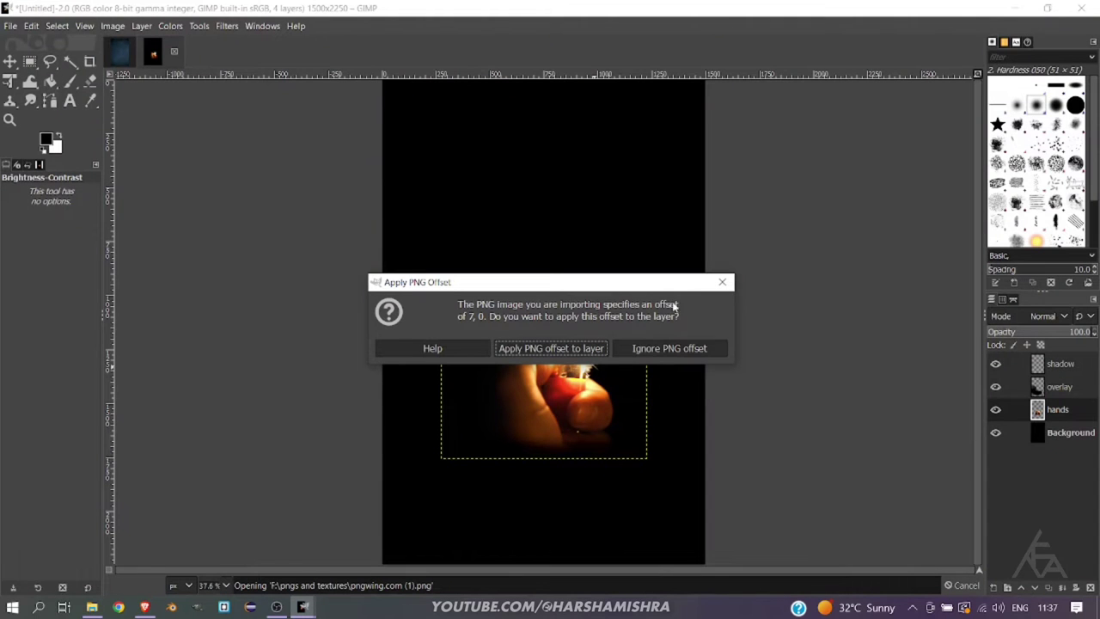
{"action": "left_click", "coordinate": [648, 347]}
{"action": "left_click", "coordinate": [273, 229]}
{"action": "left_click", "coordinate": [277, 253]}
Enlarge the sparkler layer and position it over the hand's fingertips
{"action": "left_click", "coordinate": [9, 61]}
{"action": "mouse_move", "coordinate": [539, 318]}
{"action": "left_mouse_down"}
{"action": "mouse_move", "coordinate": [560, 323]}
{"action": "mouse_move", "coordinate": [571, 346]}
{"action": "mouse_move", "coordinate": [577, 337]}
{"action": "left_mouse_up"}
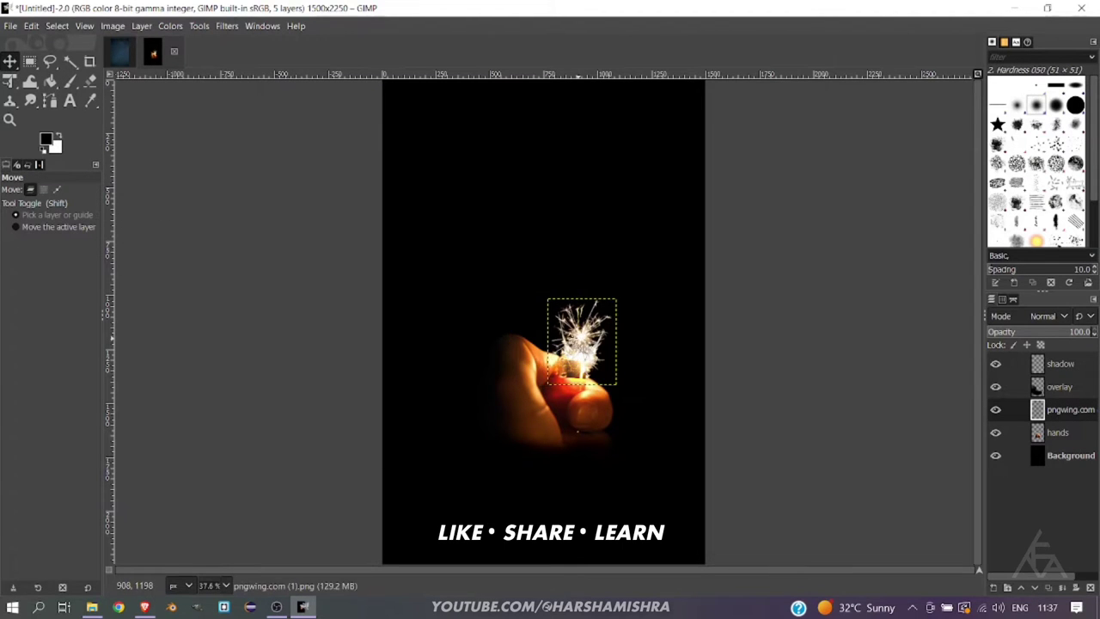
{"action": "key", "text": "shift+s"}
{"action": "left_click", "coordinate": [600, 348]}
{"action": "mouse_move", "coordinate": [630, 402]}
{"action": "left_mouse_down"}
{"action": "mouse_move", "coordinate": [680, 450]}
{"action": "mouse_move", "coordinate": [628, 376]}
{"action": "left_mouse_up"}
{"action": "key", "text": "Return"}
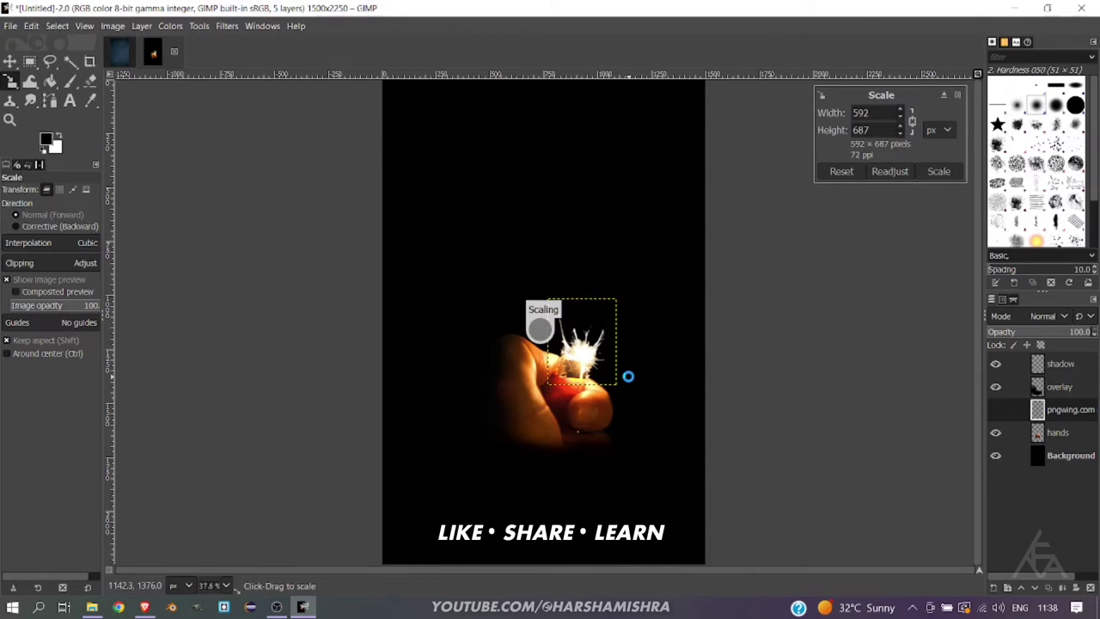
{"action": "key", "text": "m"}
{"action": "left_click_drag", "start_coordinate": [579, 333], "coordinate": [582, 336]}
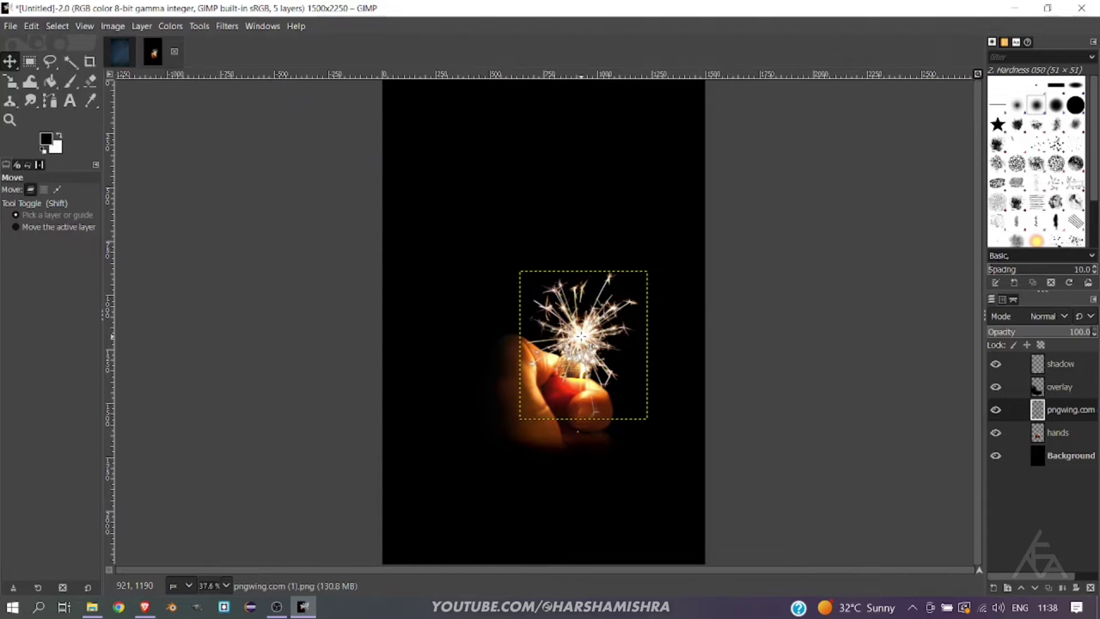
{"action": "left_click", "coordinate": [169, 25]}
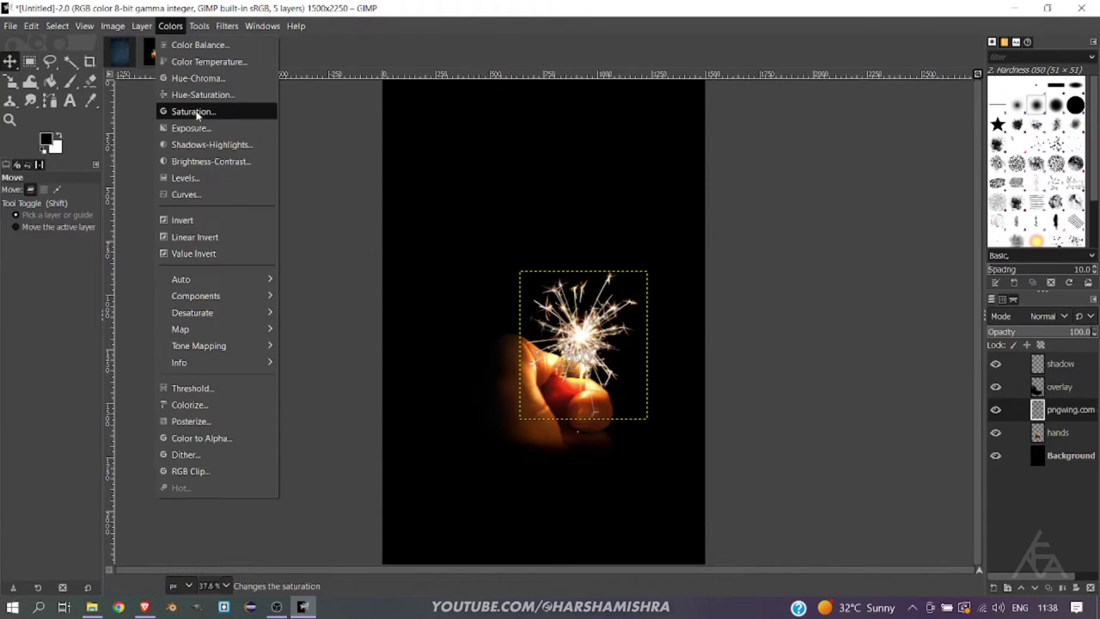
Boost the sparkler's saturation and darken its highlights, midtones and shadows with Curves
{"action": "left_click", "coordinate": [194, 110]}
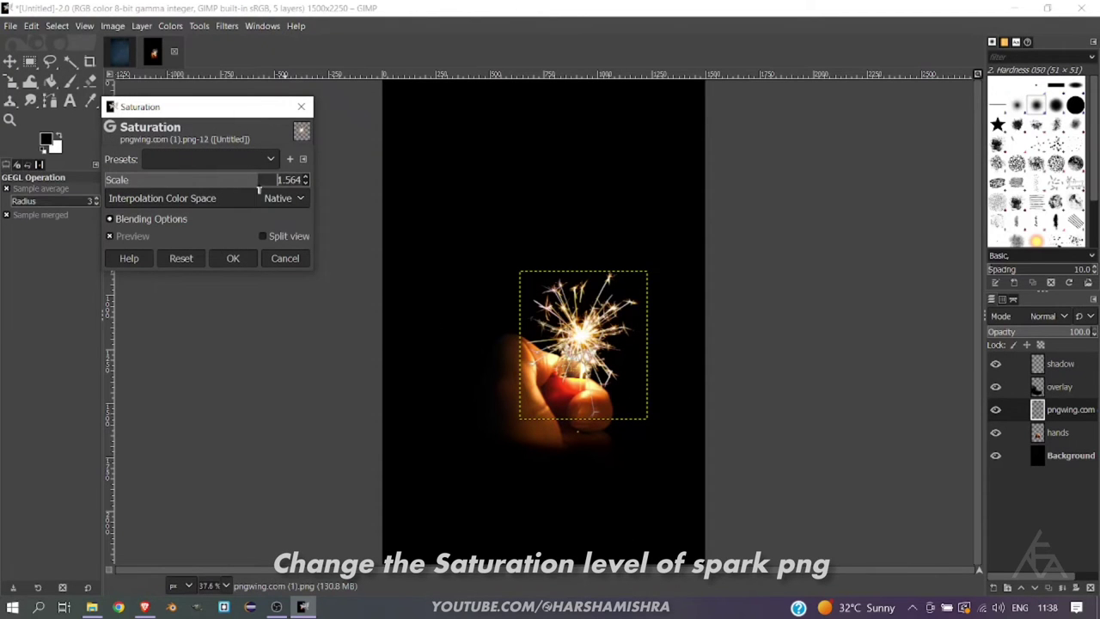
{"action": "left_click", "coordinate": [233, 258]}
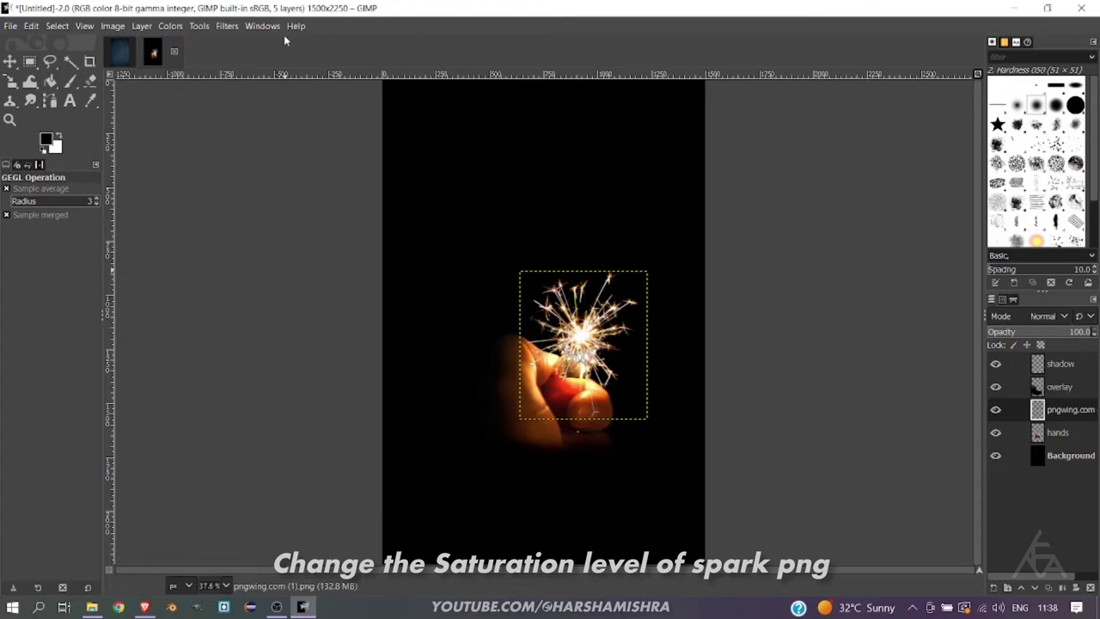
{"action": "left_click", "coordinate": [170, 26]}
{"action": "left_click", "coordinate": [184, 189]}
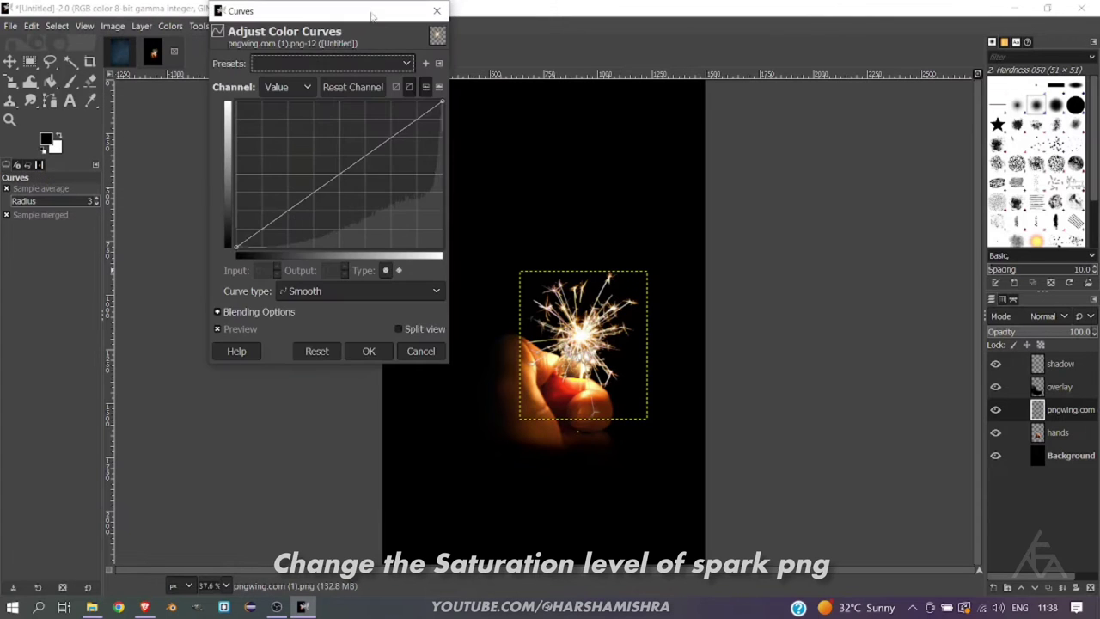
{"action": "left_click_drag", "start_coordinate": [372, 15], "coordinate": [289, 117]}
{"action": "mouse_move", "coordinate": [361, 205]}
{"action": "left_mouse_down"}
{"action": "mouse_move", "coordinate": [369, 290]}
{"action": "mouse_move", "coordinate": [316, 190]}
{"action": "left_mouse_up"}
{"action": "mouse_move", "coordinate": [260, 255]}
{"action": "left_mouse_down"}
{"action": "mouse_move", "coordinate": [298, 296]}
{"action": "mouse_move", "coordinate": [251, 290]}
{"action": "left_mouse_up"}
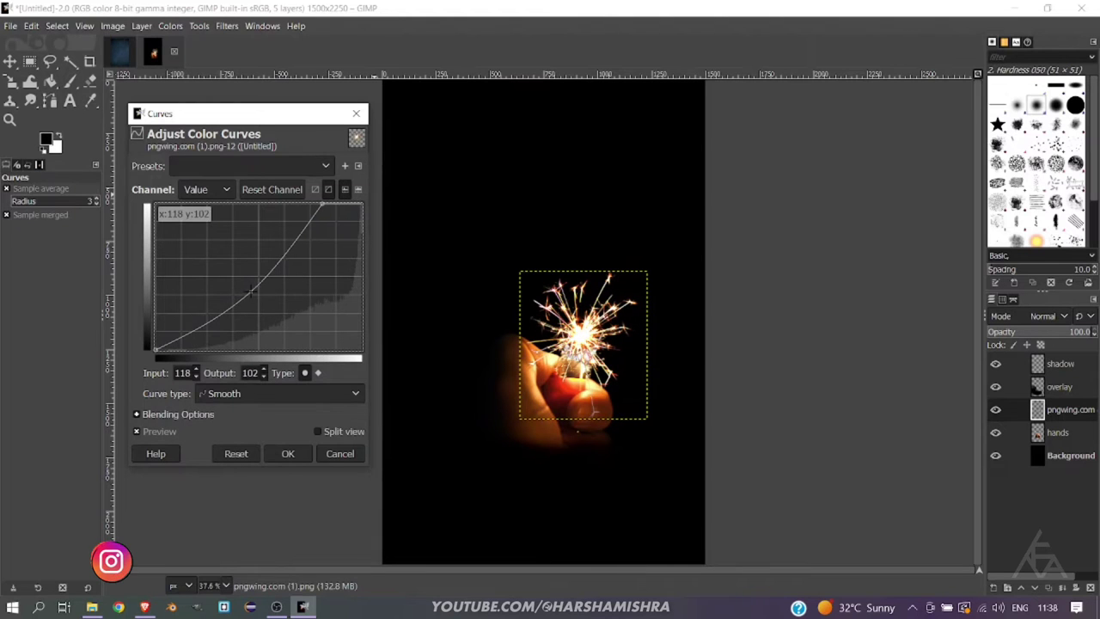
{"action": "left_click_drag", "start_coordinate": [284, 251], "coordinate": [285, 255]}
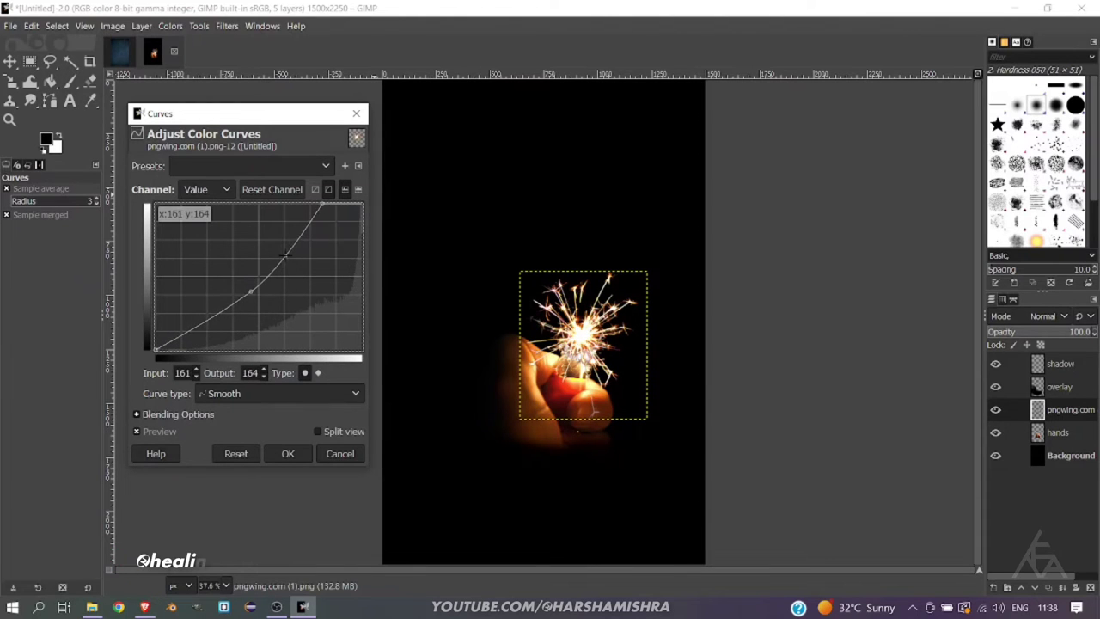
{"action": "mouse_move", "coordinate": [250, 293]}
{"action": "left_mouse_down"}
{"action": "mouse_move", "coordinate": [228, 309]}
{"action": "mouse_move", "coordinate": [239, 316]}
{"action": "left_mouse_up"}
{"action": "left_click", "coordinate": [288, 453]}
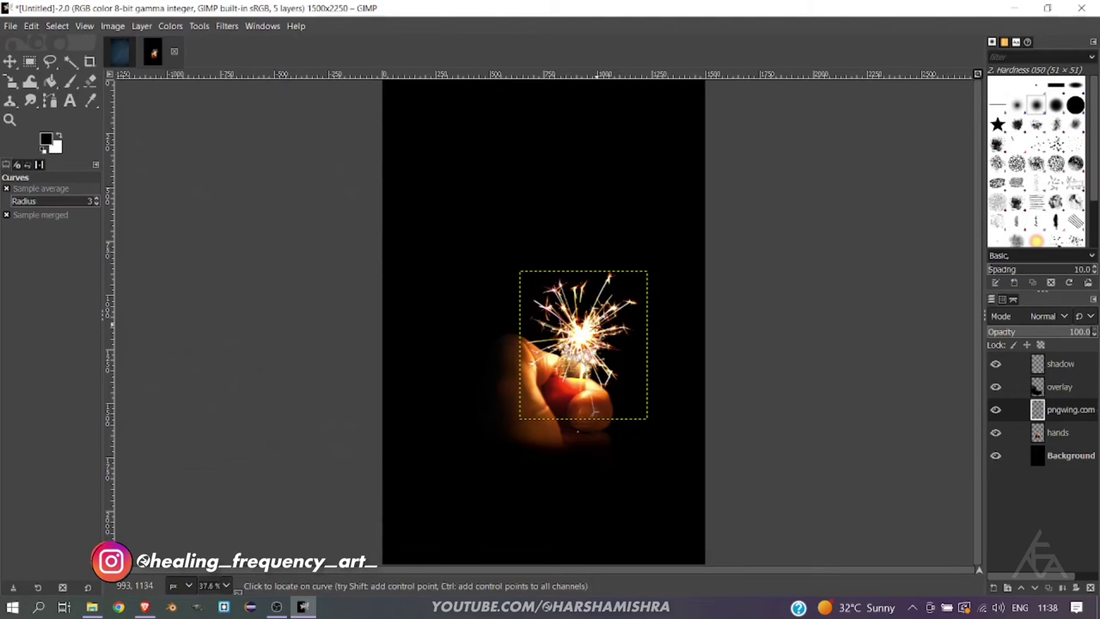
Raise the sparkler layer's contrast to 60
{"action": "key", "text": "ctrl+shift+f"}
{"action": "left_click", "coordinate": [351, 458]}
{"action": "key", "text": "ctrl+shift+f"}
{"action": "left_click", "coordinate": [344, 453]}
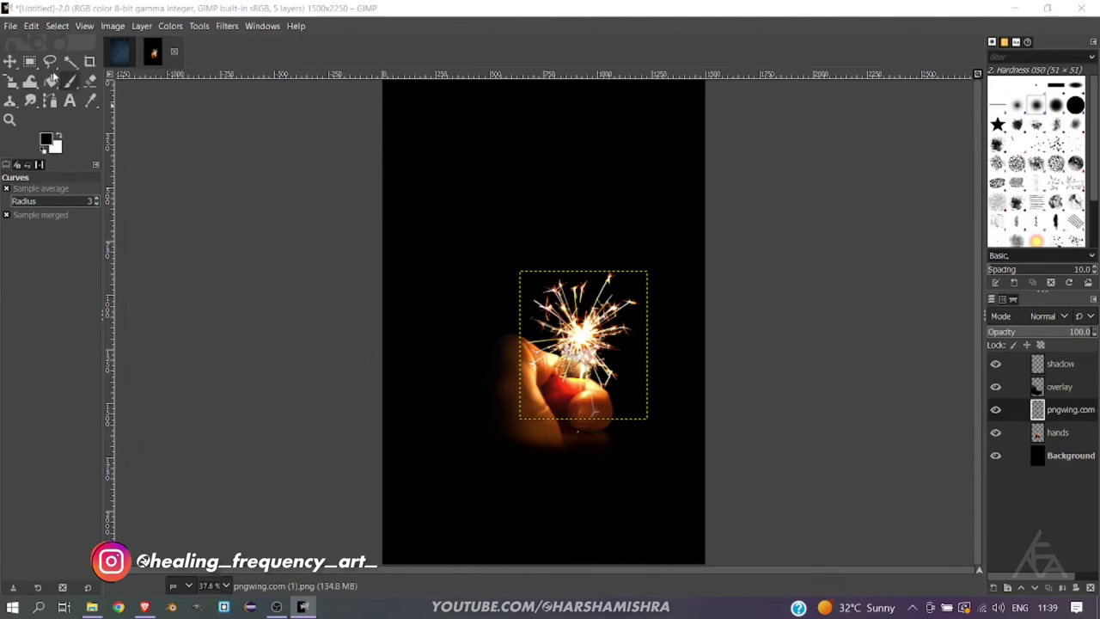
{"action": "key", "text": "m"}
{"action": "left_click", "coordinate": [148, 27]}
{"action": "mouse_move", "coordinate": [170, 25]}
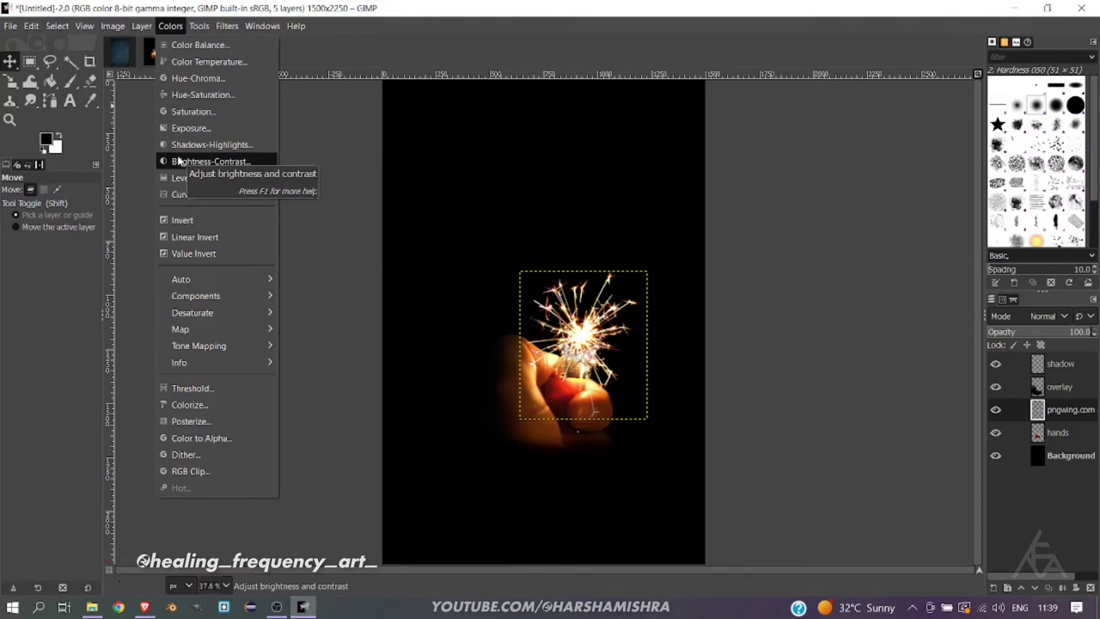
{"action": "left_click", "coordinate": [178, 162]}
{"action": "left_click", "coordinate": [202, 177]}
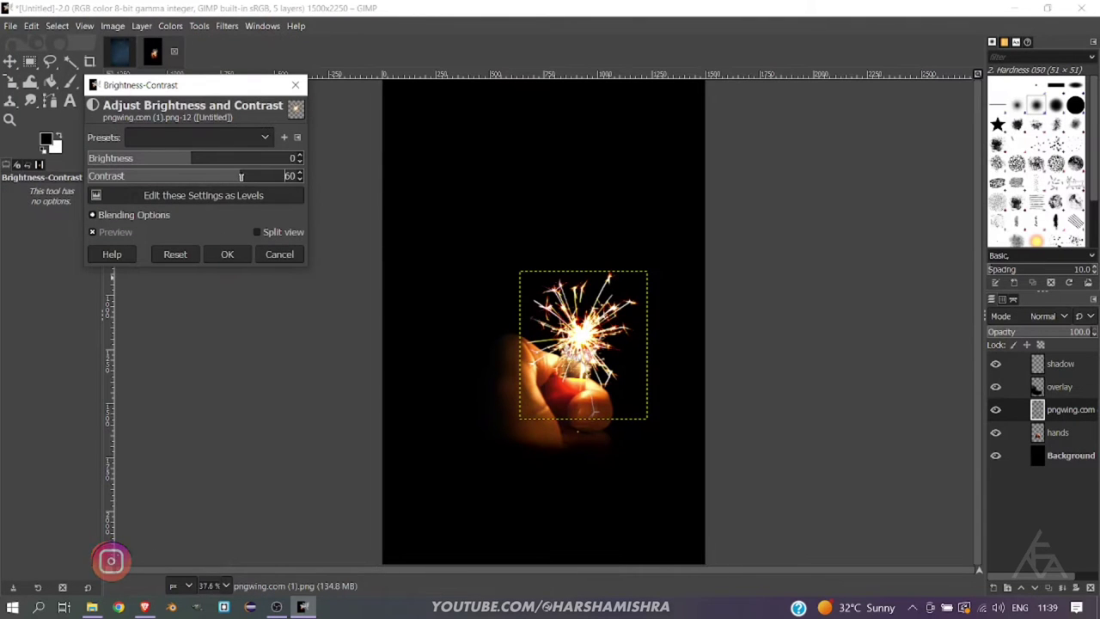
{"action": "left_click", "coordinate": [227, 254]}
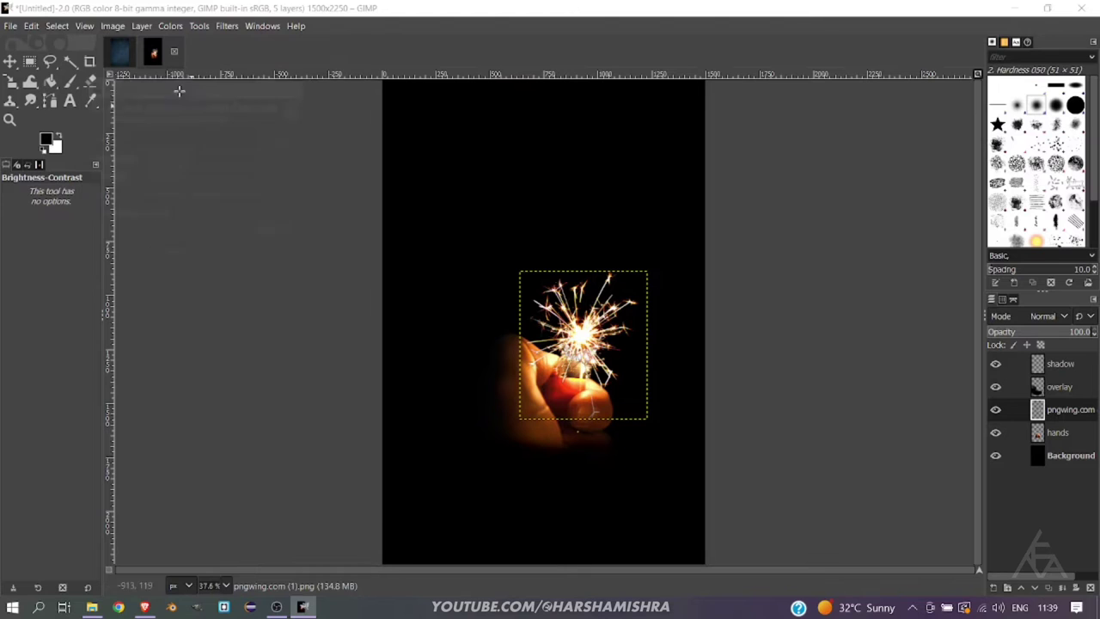
Set the sparkler's colour temperature to 6621.5
{"action": "left_click", "coordinate": [170, 26]}
{"action": "left_click", "coordinate": [184, 54]}
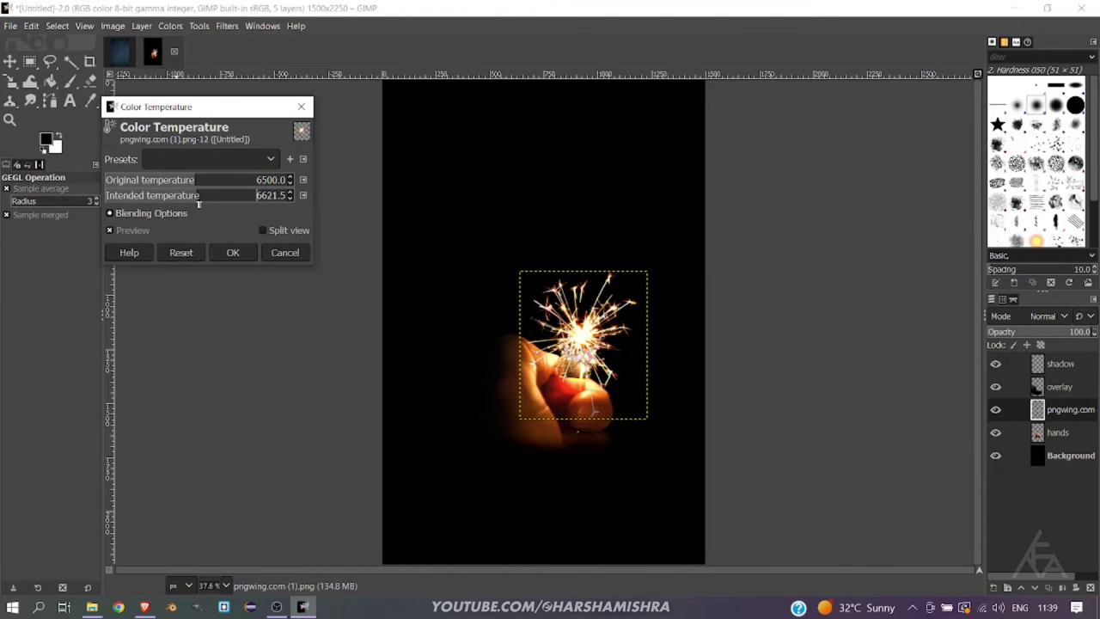
{"action": "left_click", "coordinate": [232, 253]}
Add a white layer mask to the sparkler layer and set the brush size to 444
{"action": "key", "text": "m"}
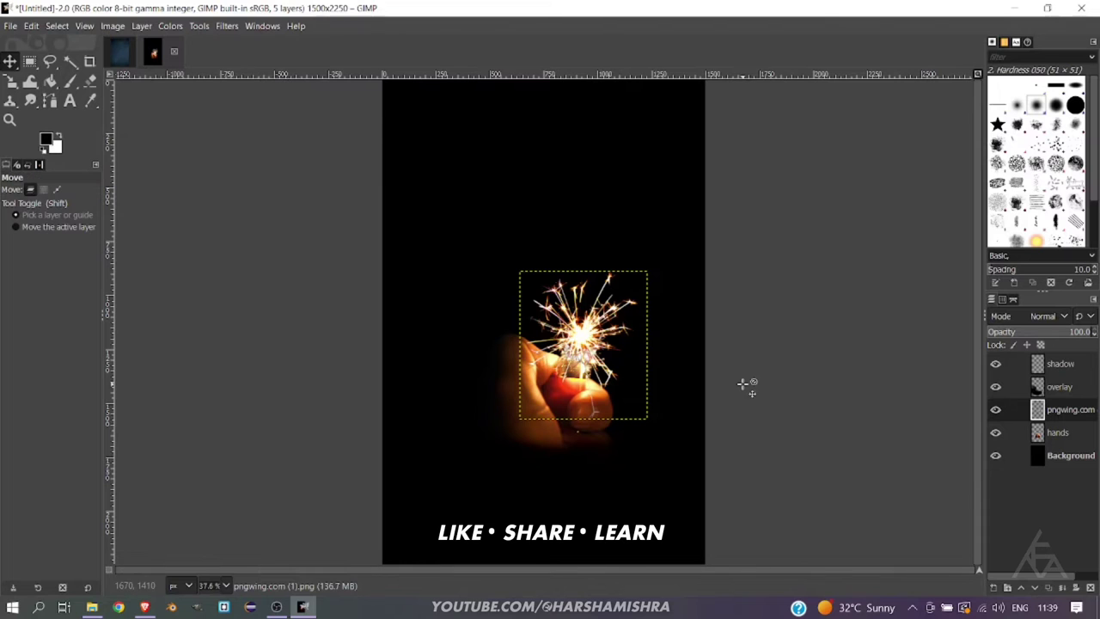
{"action": "right_click", "coordinate": [1055, 410]}
{"action": "left_click", "coordinate": [976, 272]}
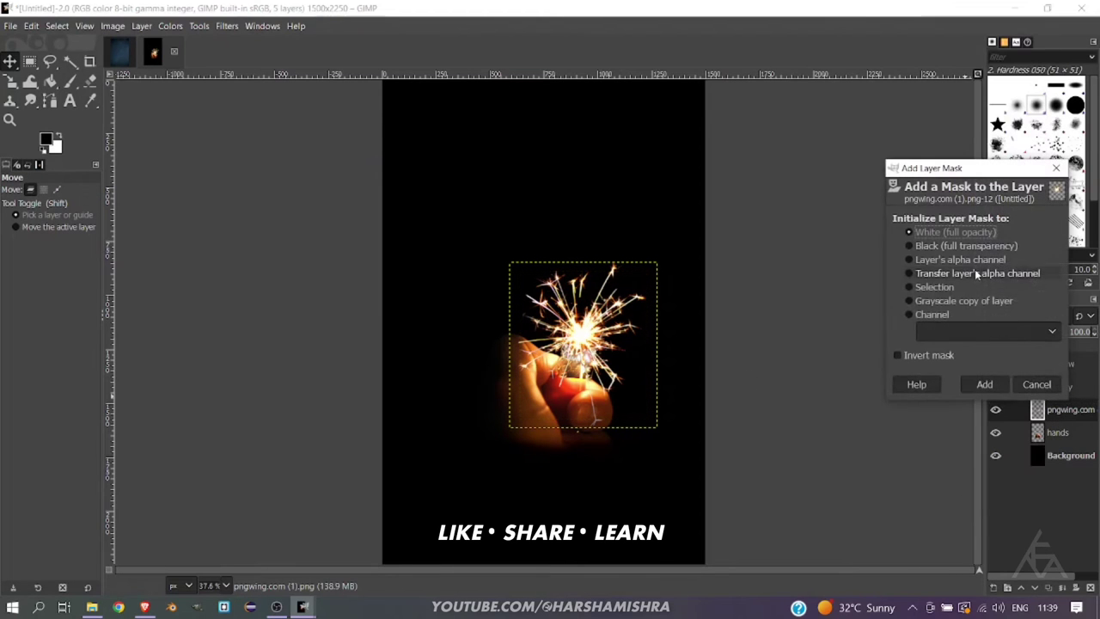
{"action": "left_click", "coordinate": [985, 386]}
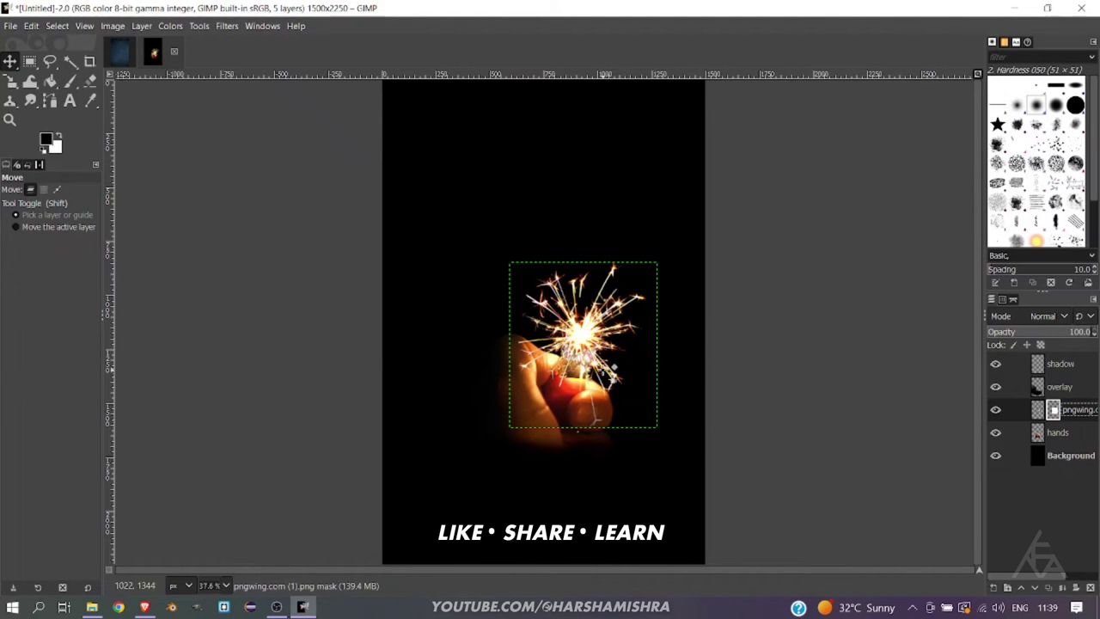
{"action": "key", "text": "p"}
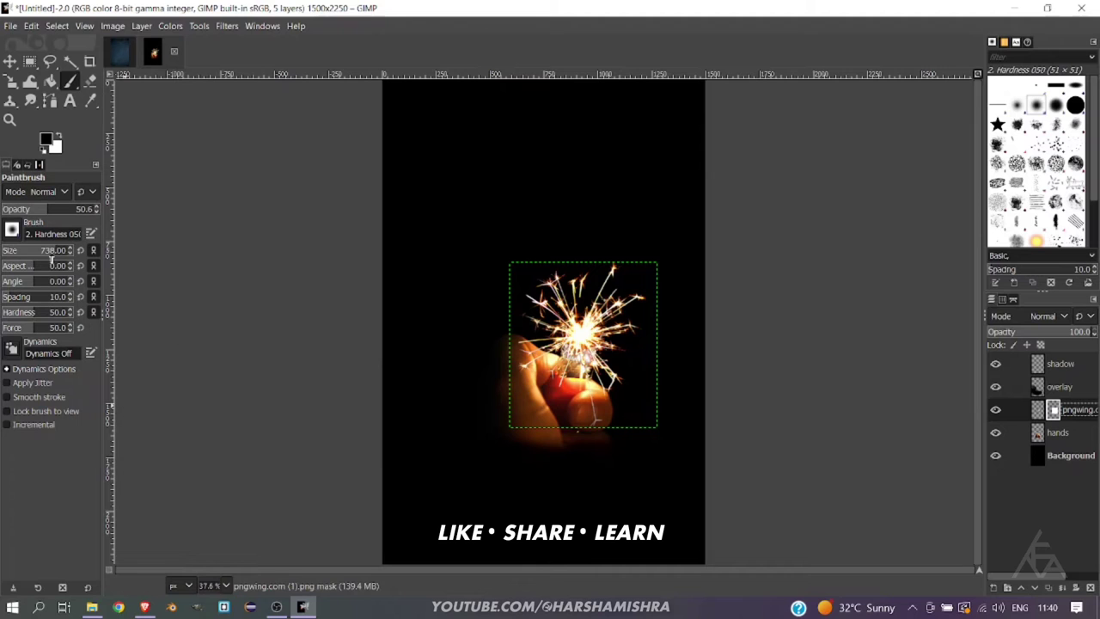
{"action": "left_click_drag", "start_coordinate": [49, 256], "coordinate": [34, 255]}
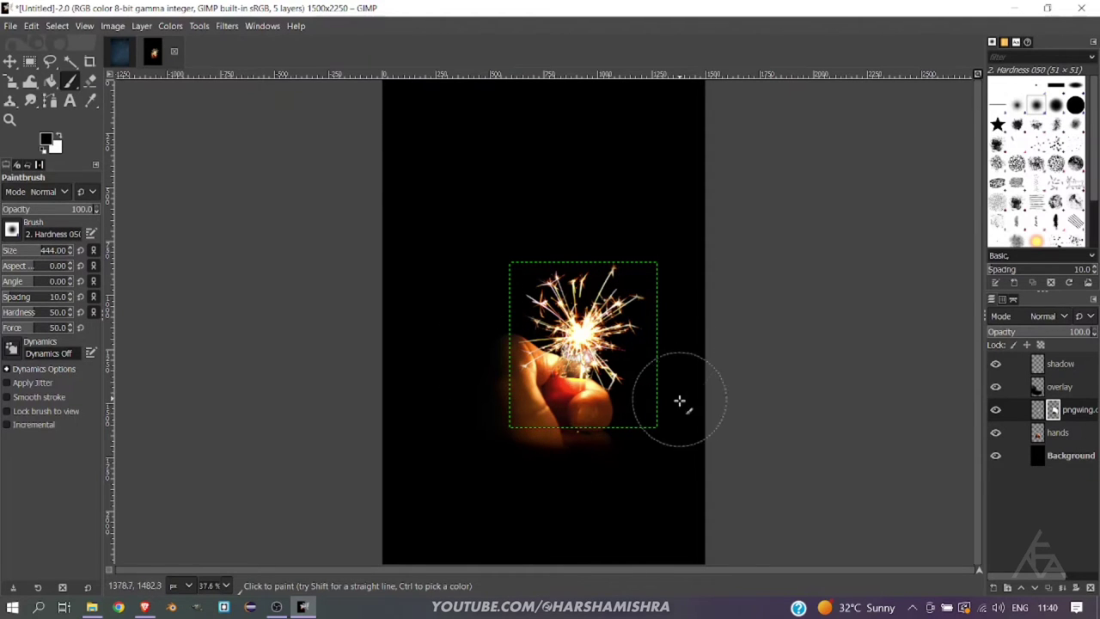
Delete the shadow layer and bring in pngwing.com (2).png, the shuttle launch
{"action": "key", "text": "m"}
{"action": "left_click", "coordinate": [1049, 366]}
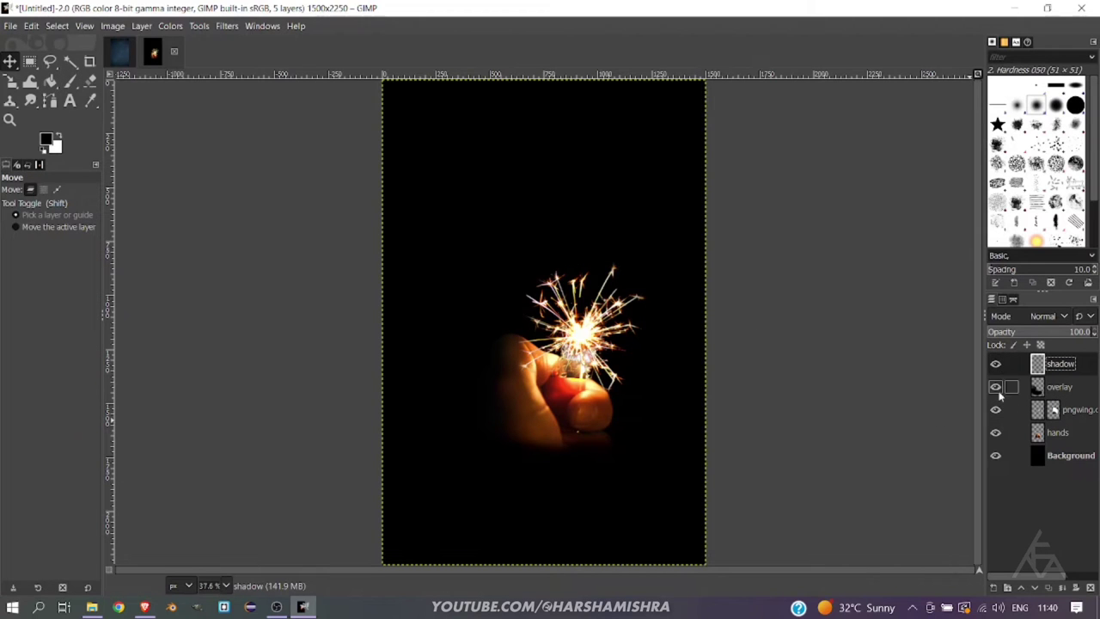
{"action": "left_click", "coordinate": [1090, 587]}
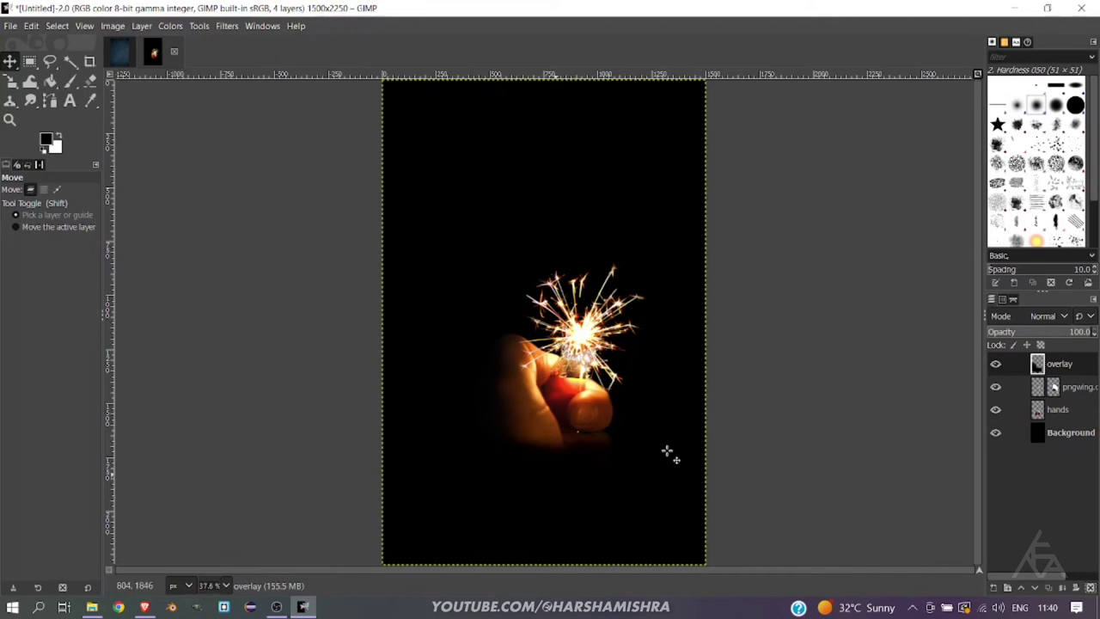
{"action": "left_click", "coordinate": [92, 607]}
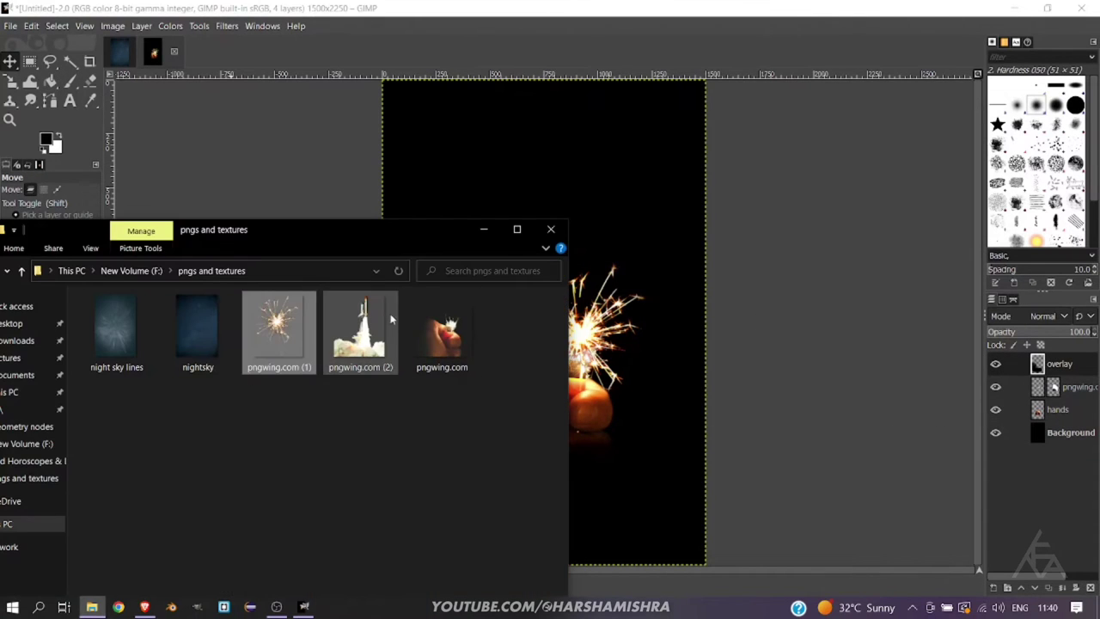
{"action": "left_click", "coordinate": [481, 233]}
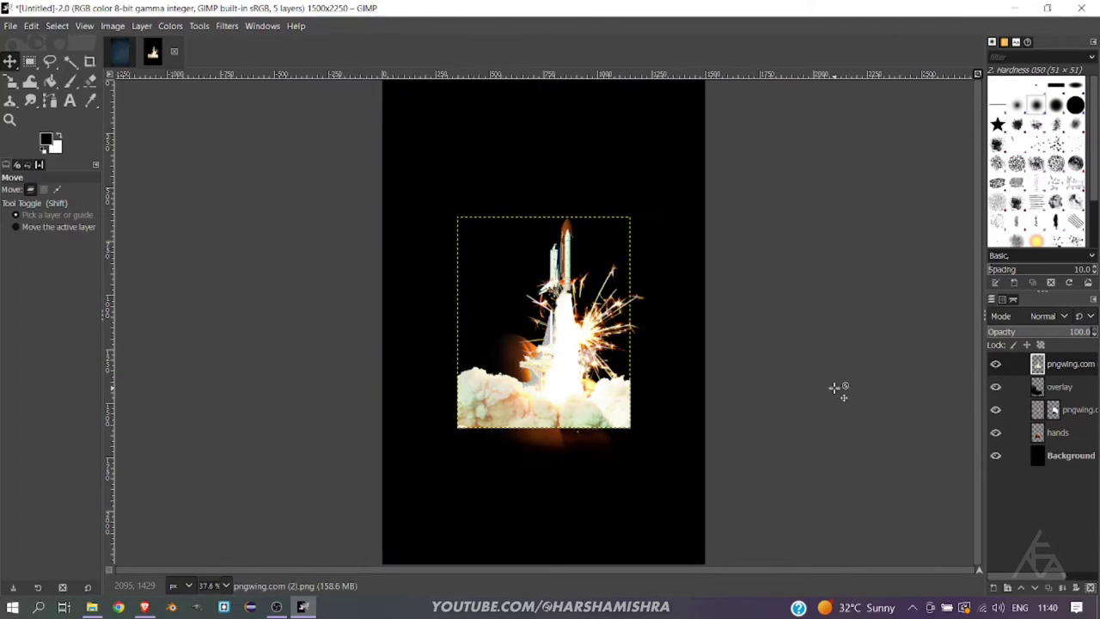
Move the shuttle layer up above the hand and give it a white mask
{"action": "left_click_drag", "start_coordinate": [581, 406], "coordinate": [555, 323]}
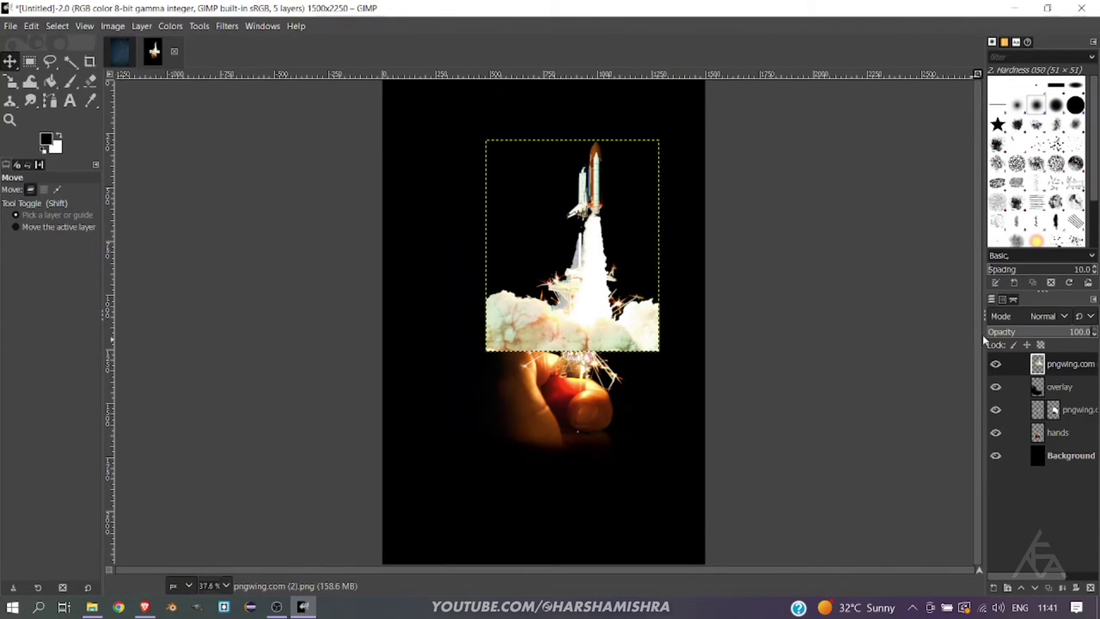
{"action": "left_click_drag", "start_coordinate": [569, 256], "coordinate": [589, 297]}
{"action": "right_click", "coordinate": [1070, 363]}
{"action": "left_click", "coordinate": [954, 274]}
Paint black on the shuttle mask at 200% zoom, brushes 777 and 239, hiding smoke over the sparks
{"action": "key", "text": "p"}
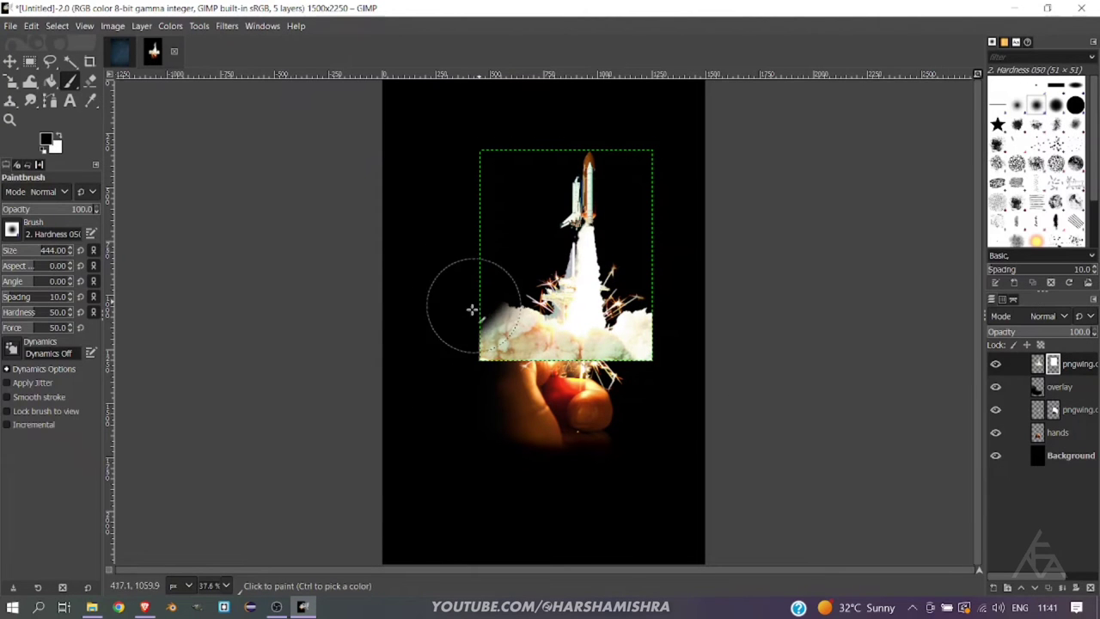
{"action": "left_click", "coordinate": [57, 250]}
{"action": "left_click", "coordinate": [69, 209]}
{"action": "mouse_move", "coordinate": [455, 369]}
{"action": "left_mouse_down"}
{"action": "mouse_move", "coordinate": [467, 393]}
{"action": "mouse_move", "coordinate": [484, 393]}
{"action": "left_mouse_up"}
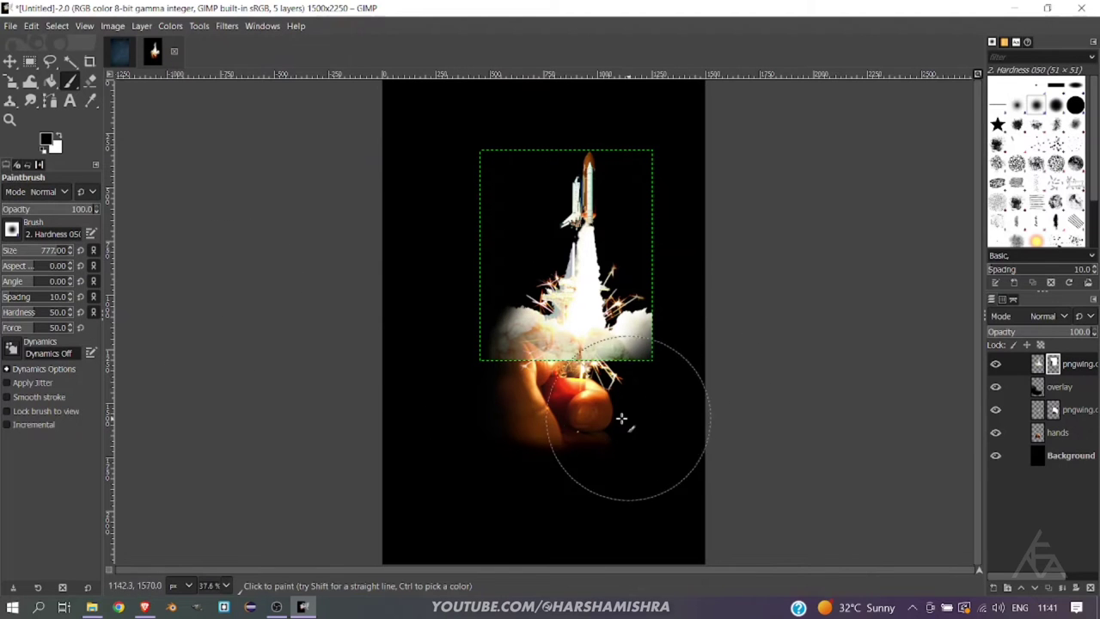
{"action": "left_click", "coordinate": [225, 585]}
{"action": "left_click", "coordinate": [212, 467]}
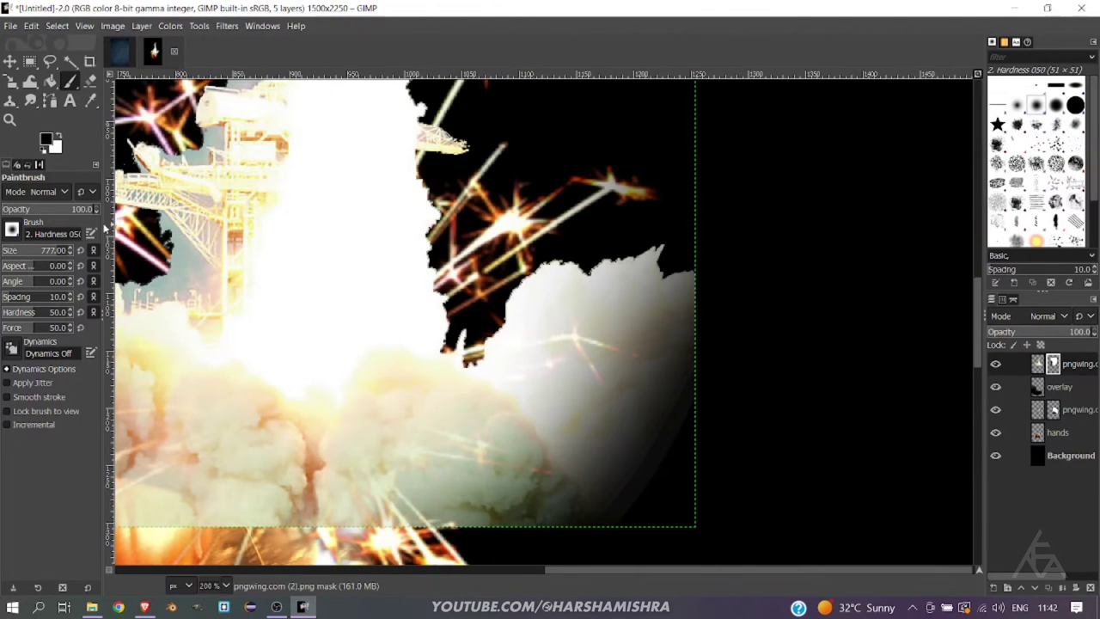
{"action": "left_click_drag", "start_coordinate": [676, 283], "coordinate": [700, 381]}
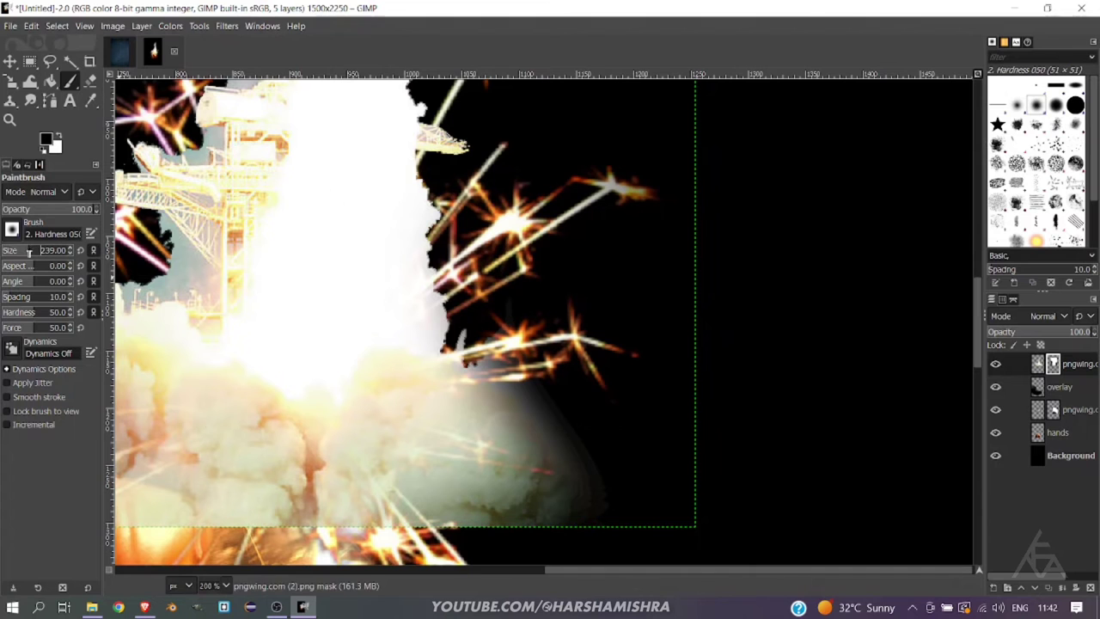
{"action": "left_click_drag", "start_coordinate": [651, 441], "coordinate": [471, 567]}
{"action": "left_click_drag", "start_coordinate": [534, 389], "coordinate": [370, 464]}
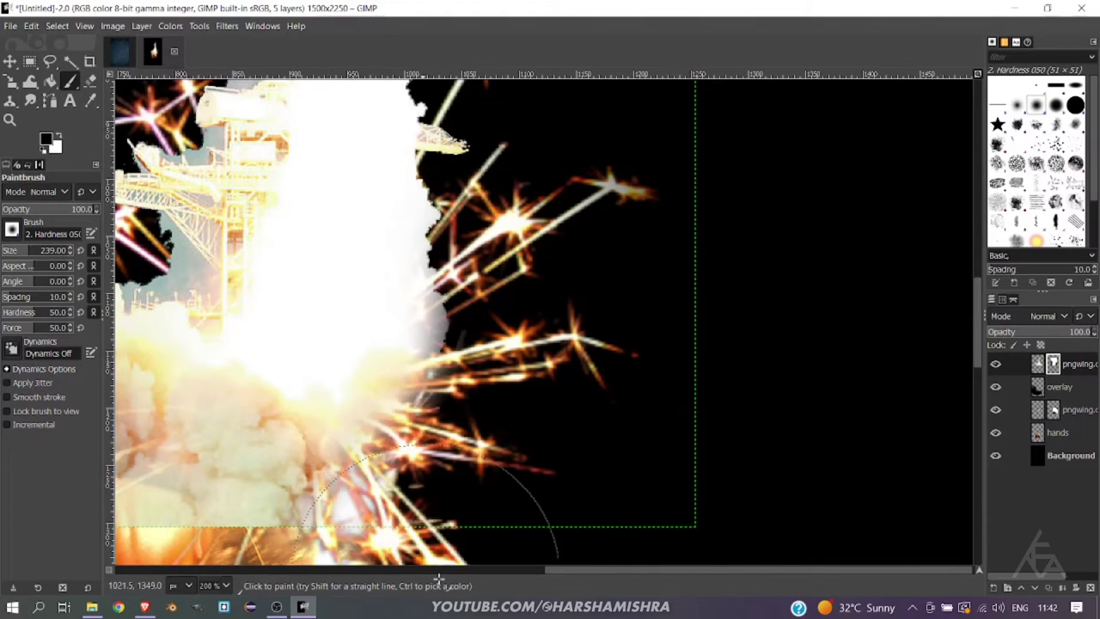
{"action": "scroll", "coordinate": [370, 386], "scroll_direction": "left", "scroll_amount": 5}
{"action": "mouse_move", "coordinate": [376, 319]}
{"action": "left_mouse_down"}
{"action": "mouse_move", "coordinate": [462, 479]}
{"action": "mouse_move", "coordinate": [514, 317]}
{"action": "mouse_move", "coordinate": [590, 275]}
{"action": "mouse_move", "coordinate": [550, 518]}
{"action": "left_mouse_up"}
Fit the whole image in view and reselect the shuttle layer instead of its mask
{"action": "key", "text": "1"}
{"action": "key", "text": "bracketleft"}
{"action": "key", "text": "bracketleft"}
{"action": "key", "text": "bracketleft"}
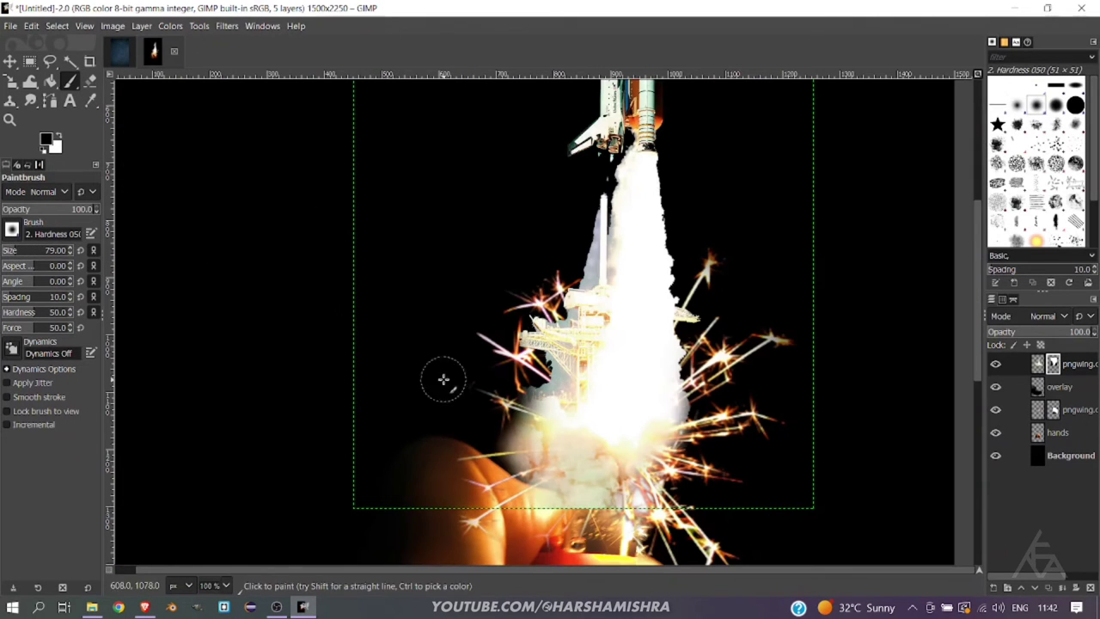
{"action": "left_click", "coordinate": [13, 251]}
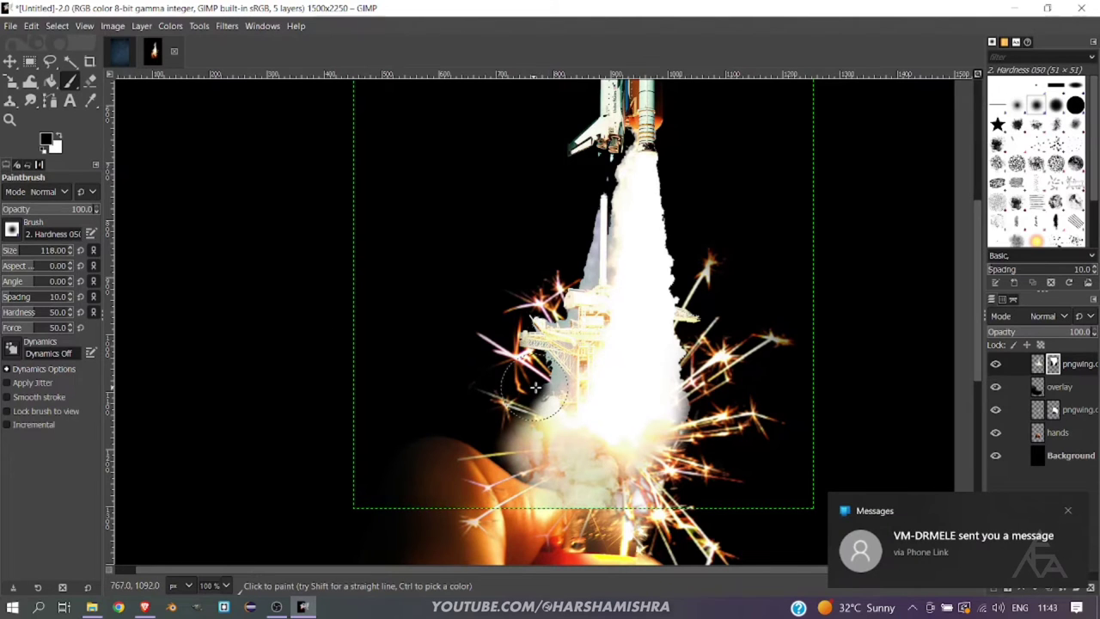
{"action": "key", "text": "minus"}
{"action": "key", "text": "minus"}
{"action": "key", "text": "minus"}
{"action": "key", "text": "m"}
{"action": "key", "text": "shift+ctrl+j"}
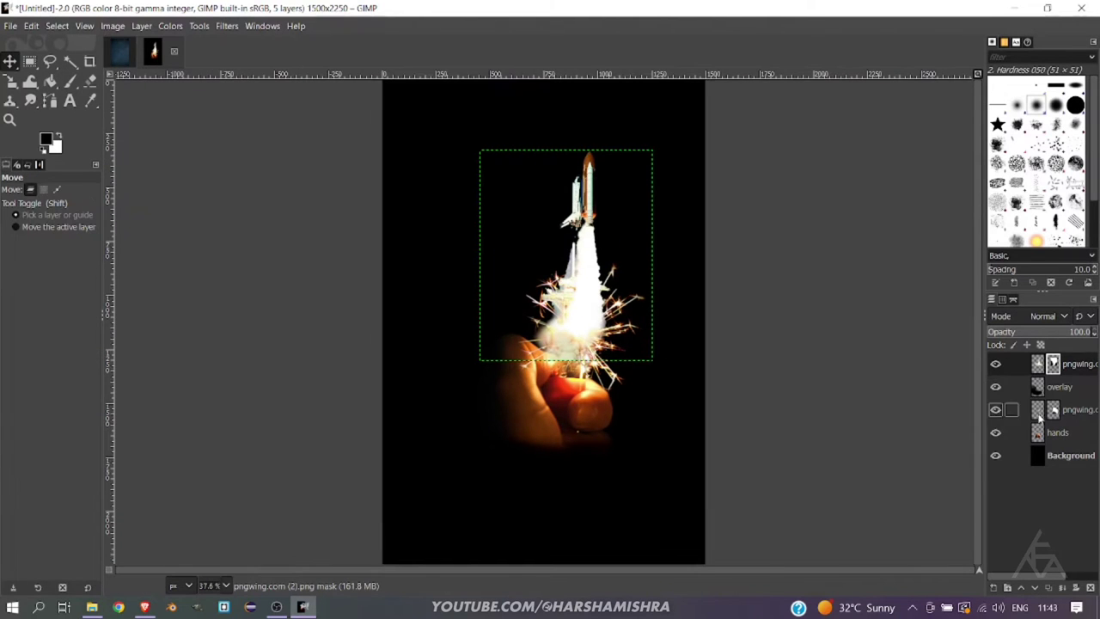
{"action": "left_click", "coordinate": [1038, 363]}
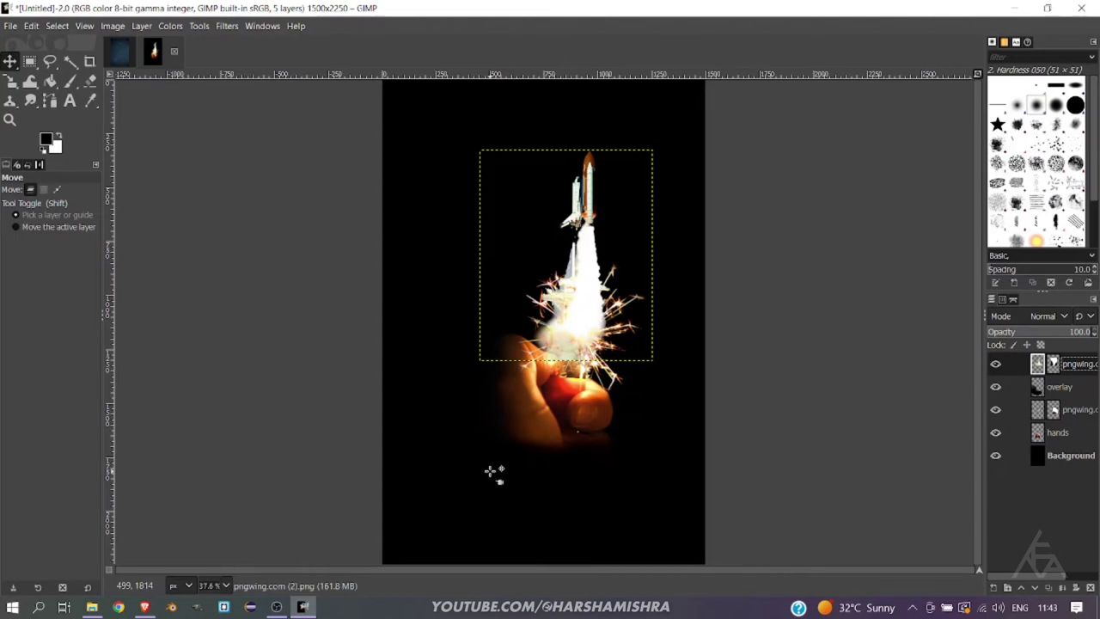
Select the top shuttle layer and zoom to 100%
{"action": "key", "text": "Page_Down"}
{"action": "key", "text": "Page_Down"}
{"action": "key", "text": "Page_Up"}
{"action": "key", "text": "Page_Up"}
{"action": "left_click", "coordinate": [1038, 364]}
{"action": "left_click", "coordinate": [225, 586]}
{"action": "left_click", "coordinate": [219, 472]}
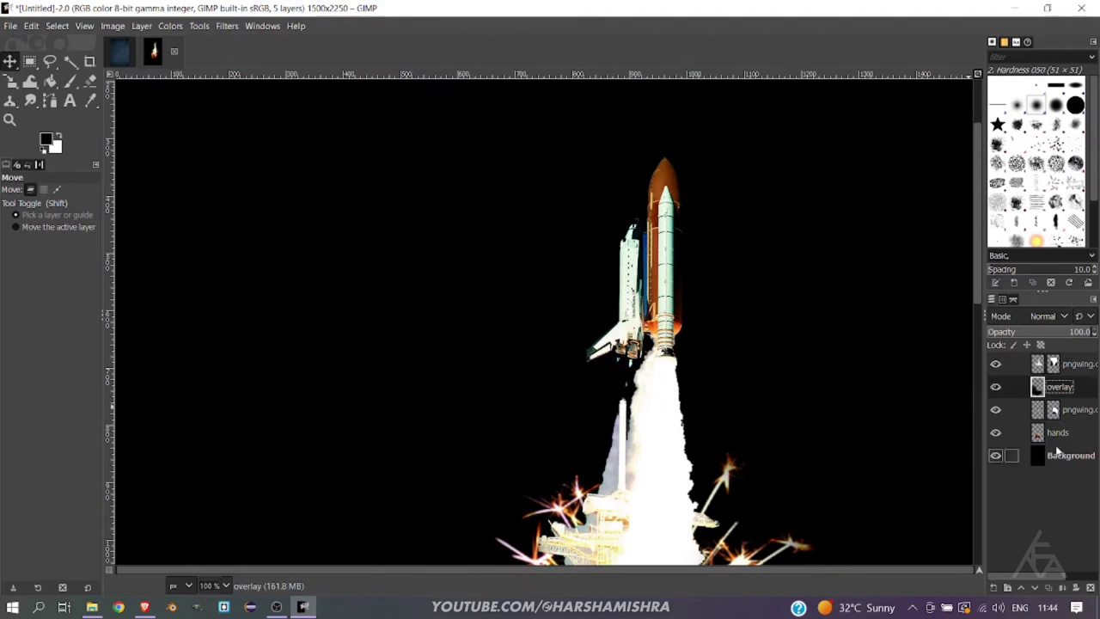
Add a new 'lighten' layer in Overlay mode with yellow as the painting colour
{"action": "left_click", "coordinate": [995, 587]}
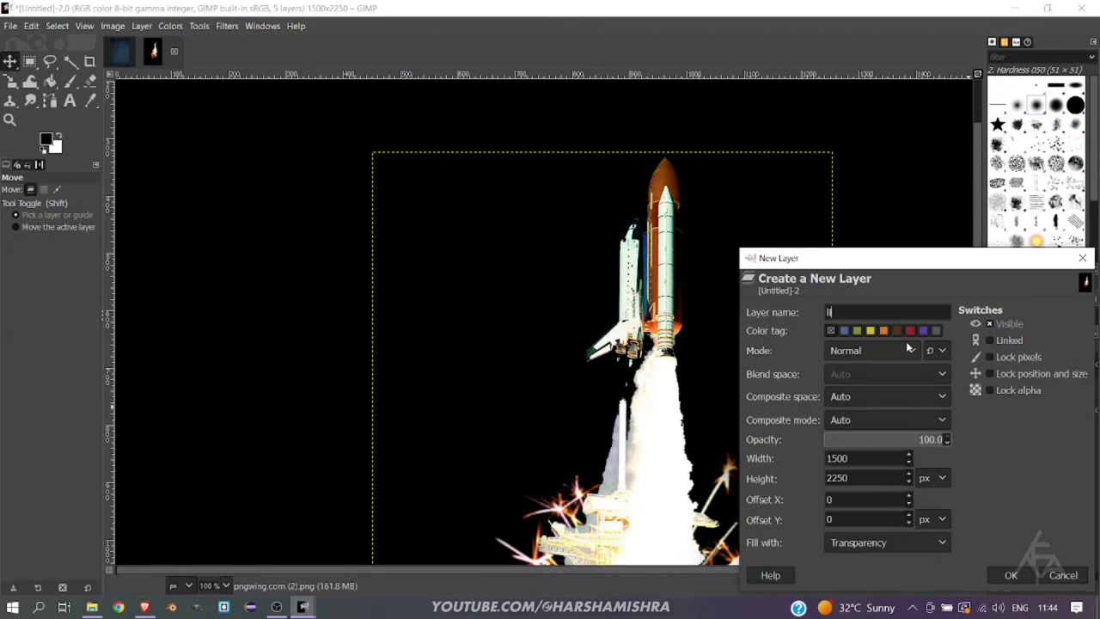
{"action": "type", "text": "ighten"}
{"action": "key", "text": "Return"}
{"action": "key", "text": "p"}
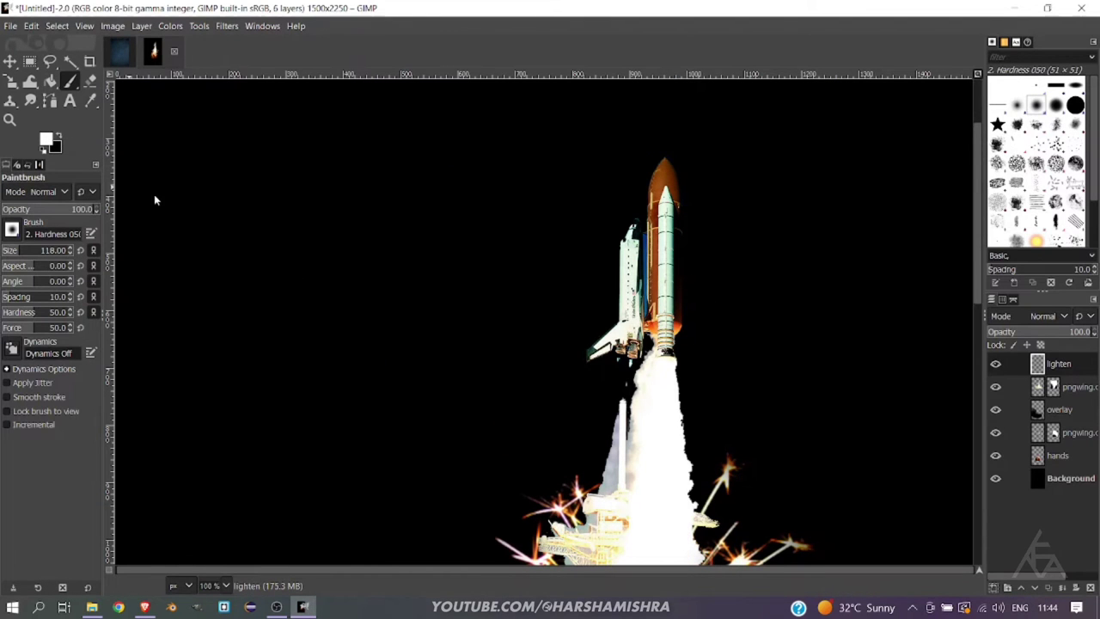
{"action": "left_click", "coordinate": [211, 146]}
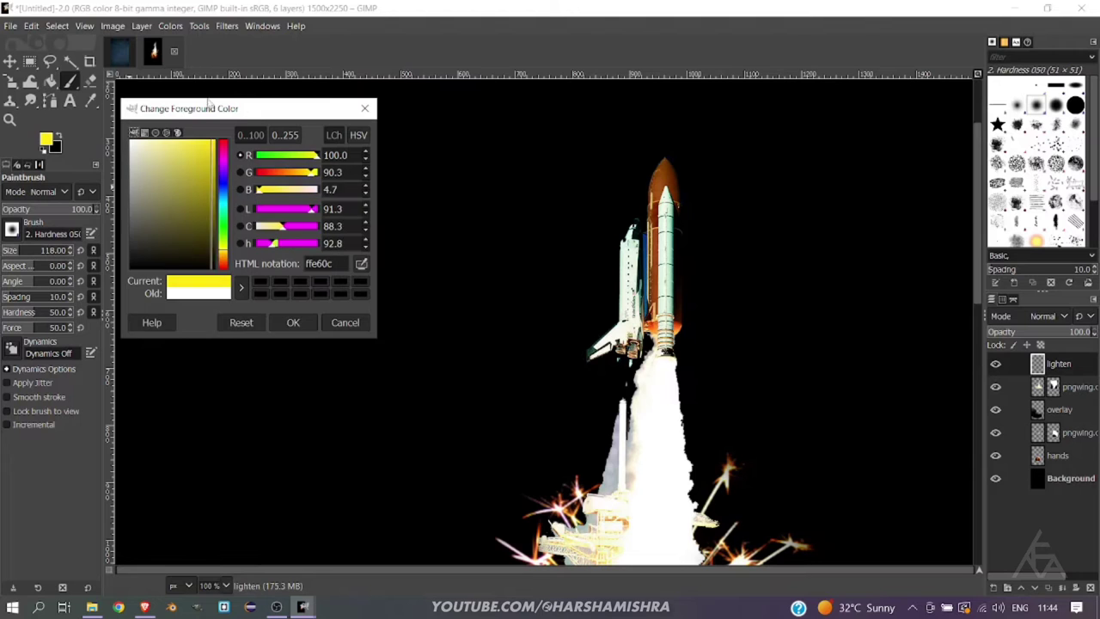
{"action": "left_click", "coordinate": [293, 322]}
{"action": "left_click", "coordinate": [1044, 317]}
{"action": "left_click", "coordinate": [997, 278]}
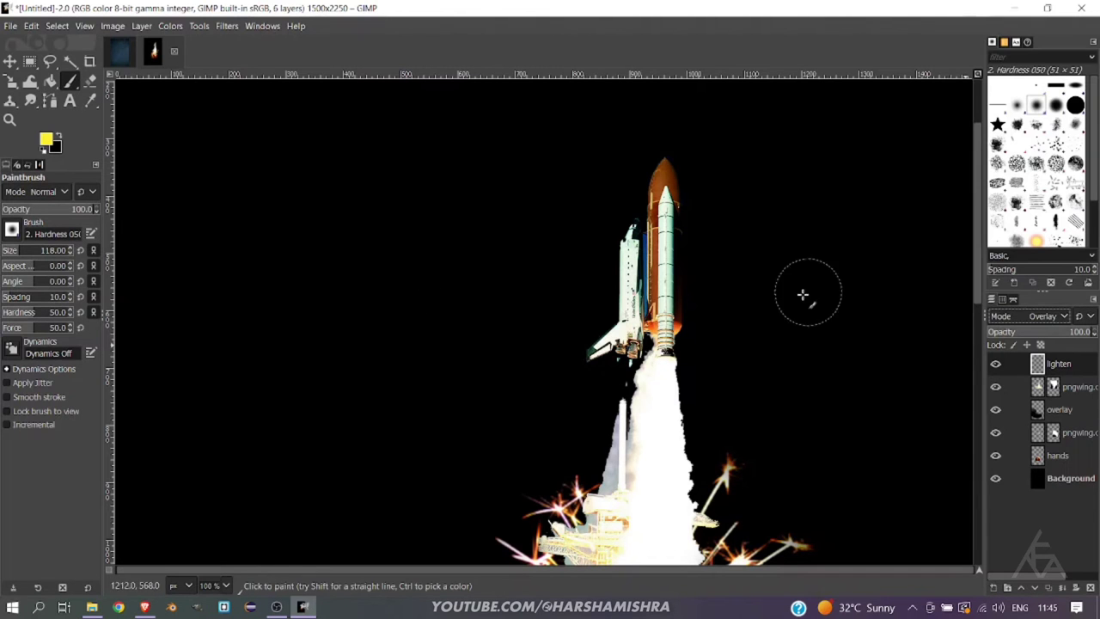
Paint warm yellow glow over the shuttle's engines and the sparkler
{"action": "left_click_drag", "start_coordinate": [609, 381], "coordinate": [673, 376]}
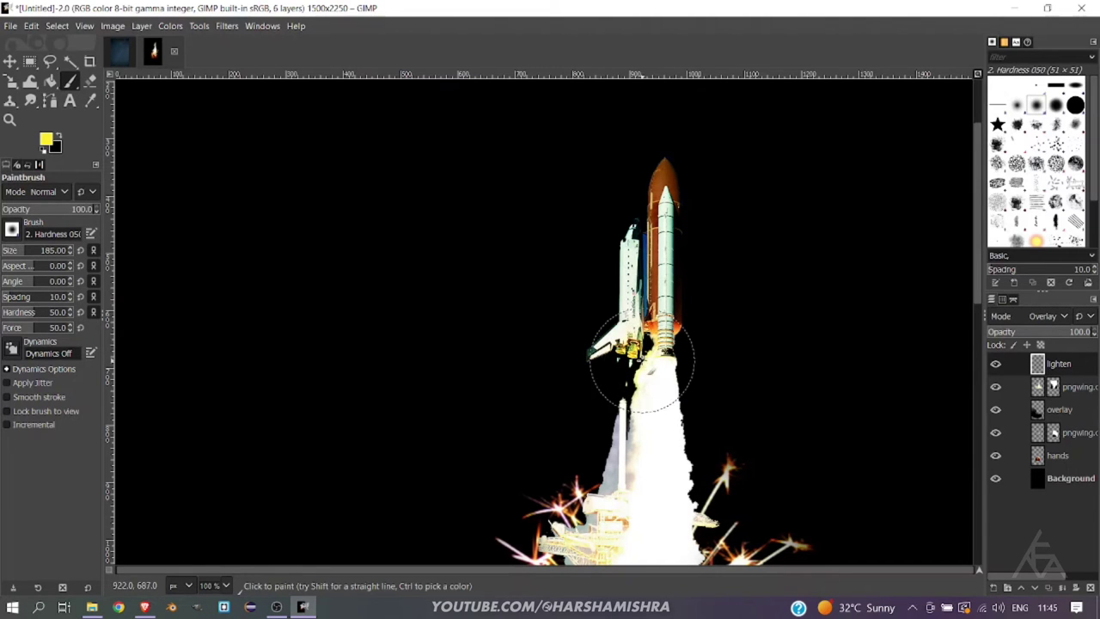
{"action": "scroll", "coordinate": [673, 376], "scroll_direction": "down", "scroll_amount": 5}
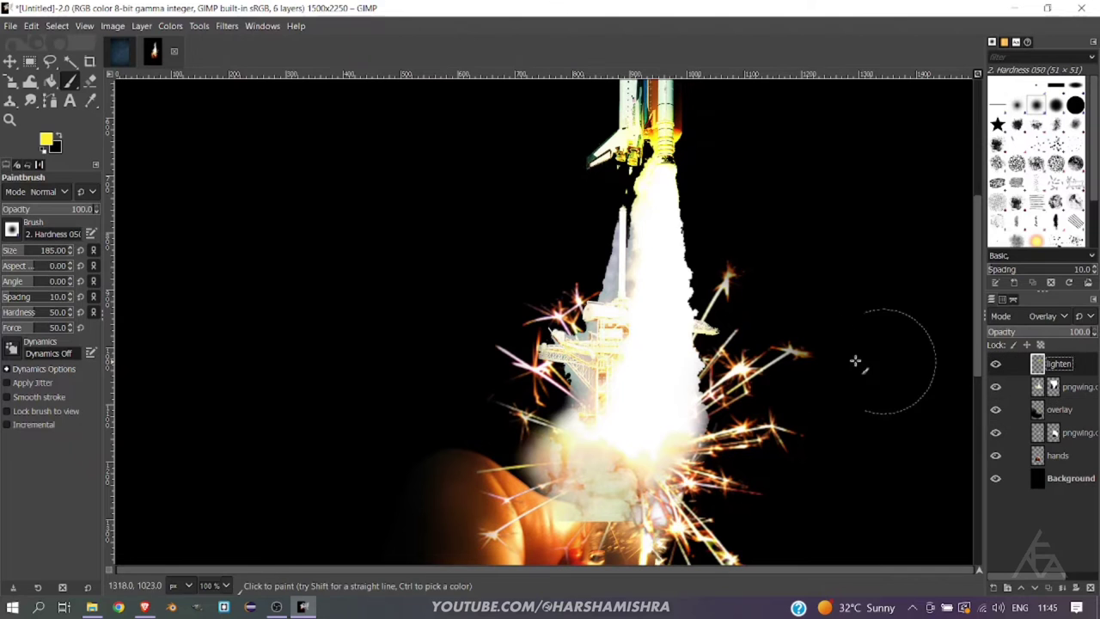
{"action": "scroll", "coordinate": [677, 414], "scroll_direction": "down", "scroll_amount": 3}
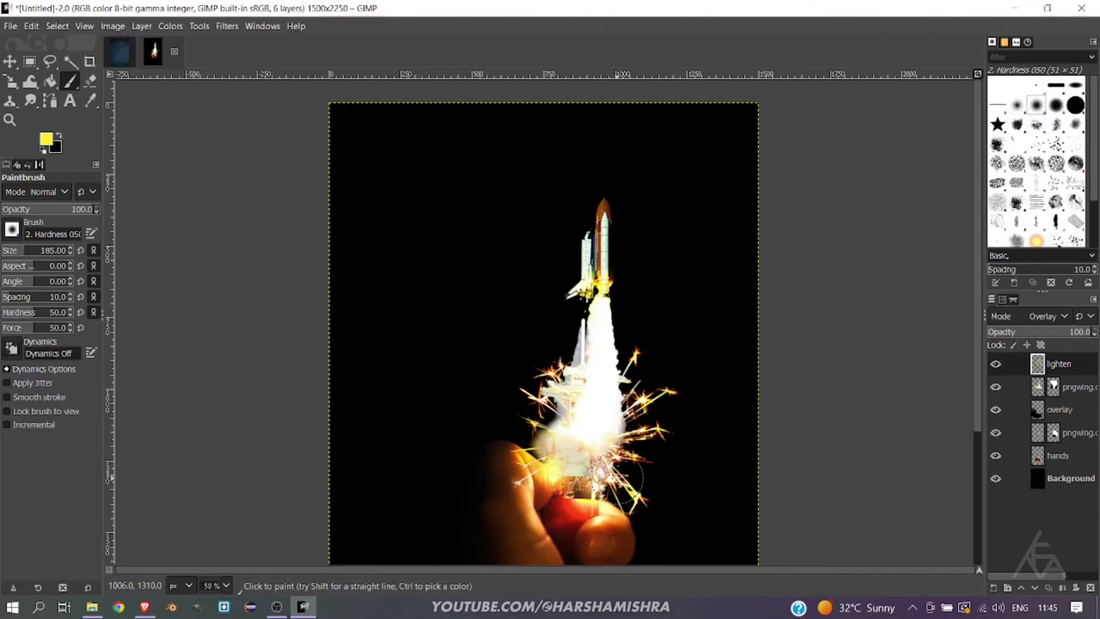
{"action": "scroll", "coordinate": [542, 494], "scroll_direction": "up", "scroll_amount": 1}
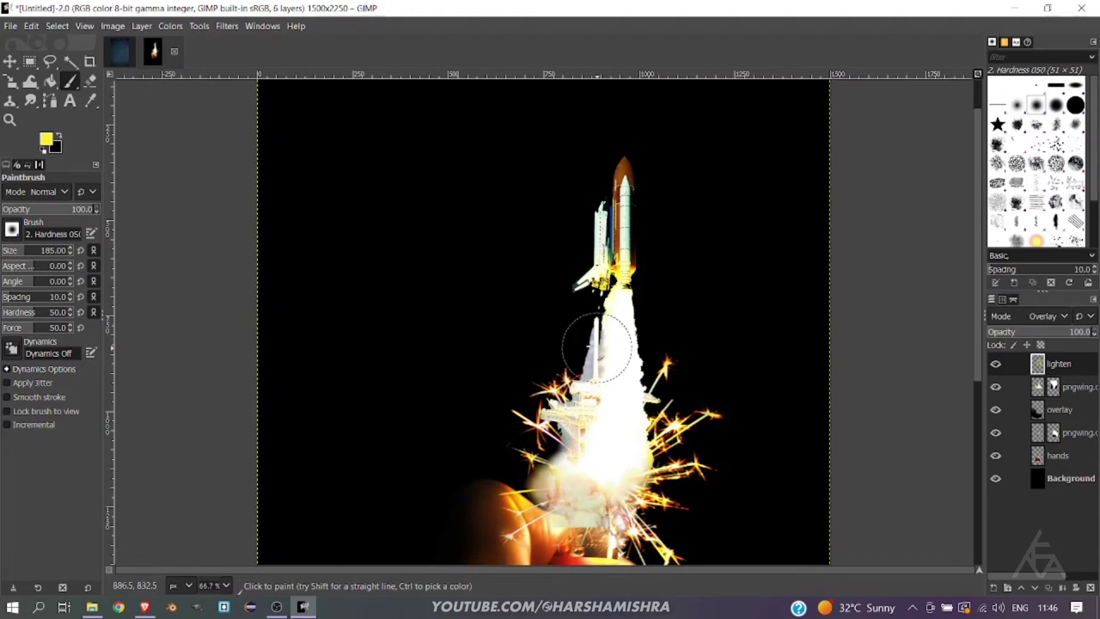
{"action": "scroll", "coordinate": [755, 347], "scroll_direction": "down", "scroll_amount": 2}
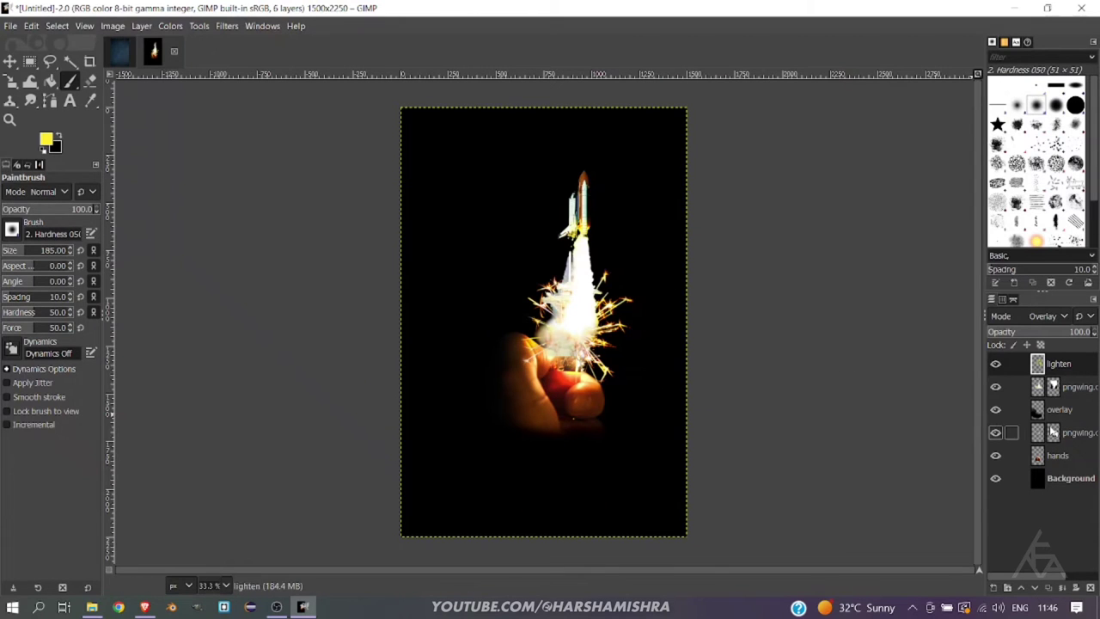
{"action": "key", "text": "Page_Down"}
{"action": "key", "text": "Page_Down"}
{"action": "key", "text": "Page_Down"}
Paint black on the upper pngwing layer's mask to hide the smoke covering the finger
{"action": "key", "text": "Page_Up"}
{"action": "key", "text": "Page_Up"}
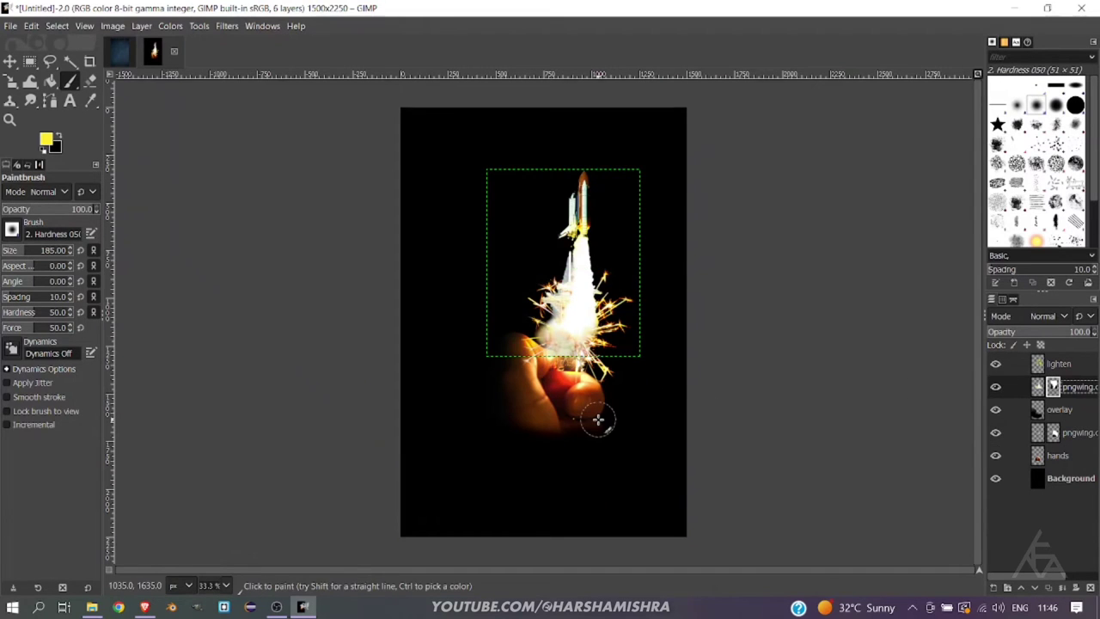
{"action": "key", "text": "z"}
{"action": "scroll", "coordinate": [598, 419], "scroll_direction": "up", "scroll_amount": 4}
{"action": "key", "text": "p"}
{"action": "key", "text": "x"}
{"action": "mouse_move", "coordinate": [487, 336]}
{"action": "left_mouse_down"}
{"action": "mouse_move", "coordinate": [509, 395]}
{"action": "mouse_move", "coordinate": [565, 379]}
{"action": "left_mouse_up"}
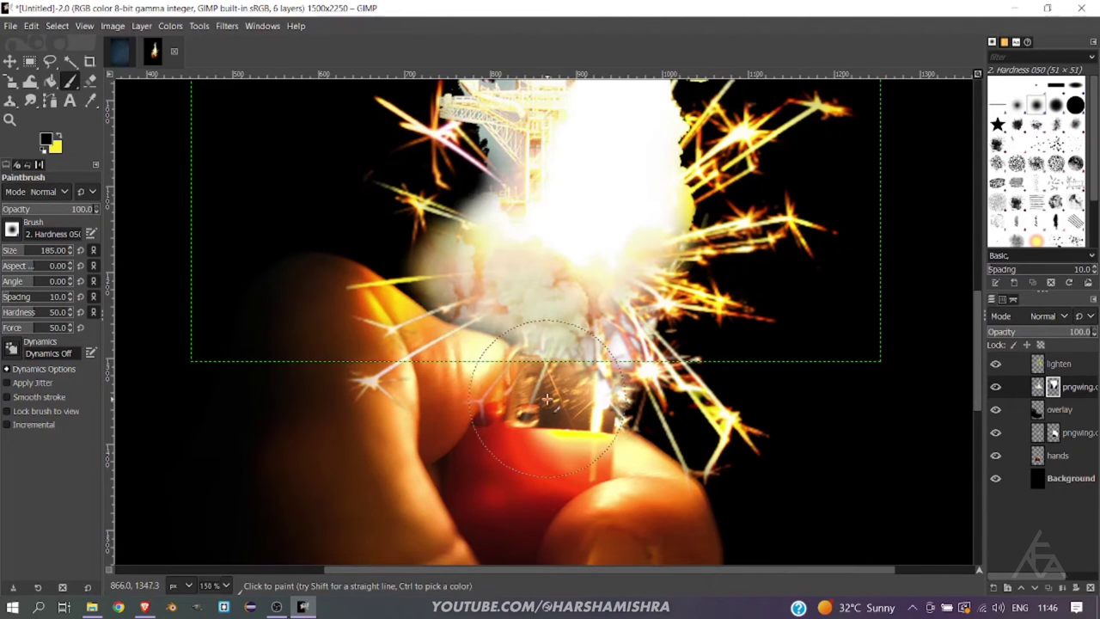
{"action": "left_click", "coordinate": [45, 142]}
{"action": "left_click", "coordinate": [292, 325]}
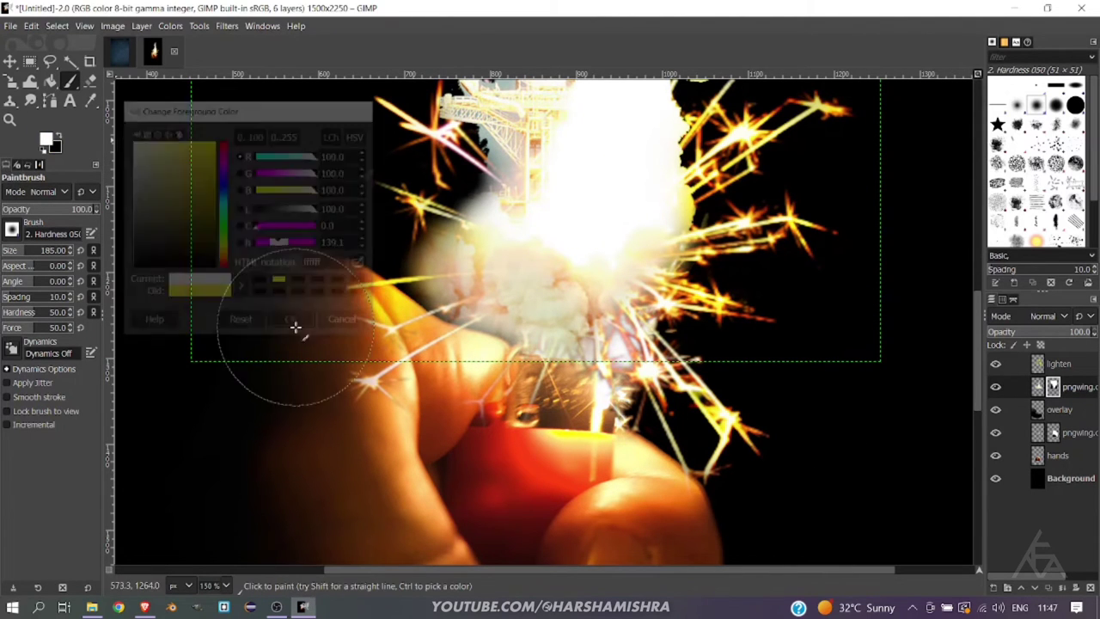
Smudge the hands layer where the hand meets the sparks, then fit the image in view
{"action": "key", "text": "m"}
{"action": "left_click", "coordinate": [1057, 474]}
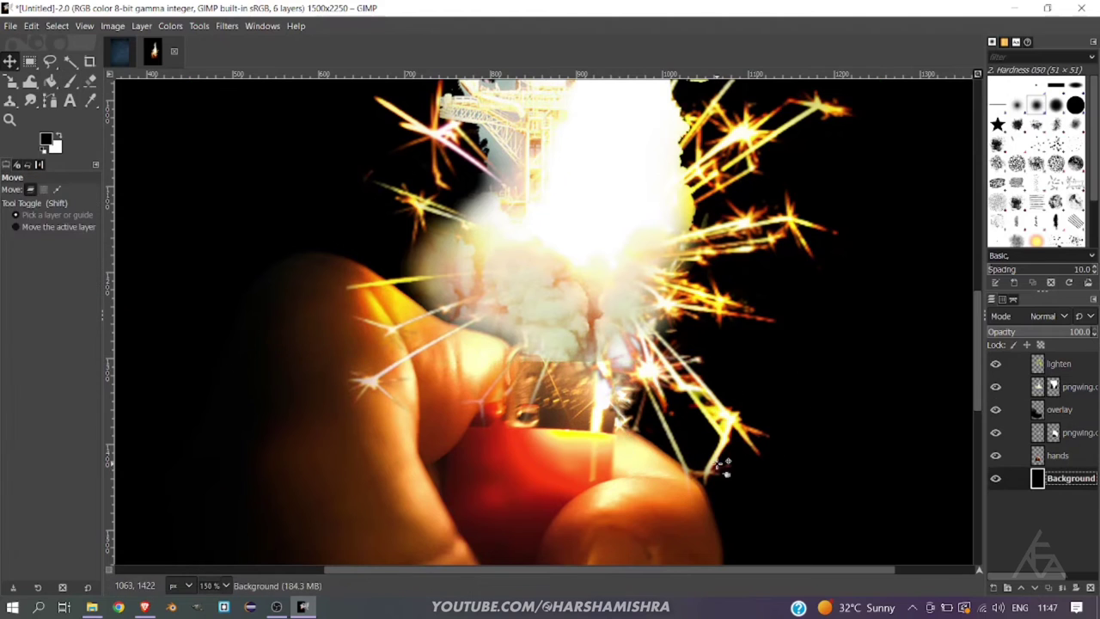
{"action": "key", "text": "s"}
{"action": "key", "text": "Page_Up"}
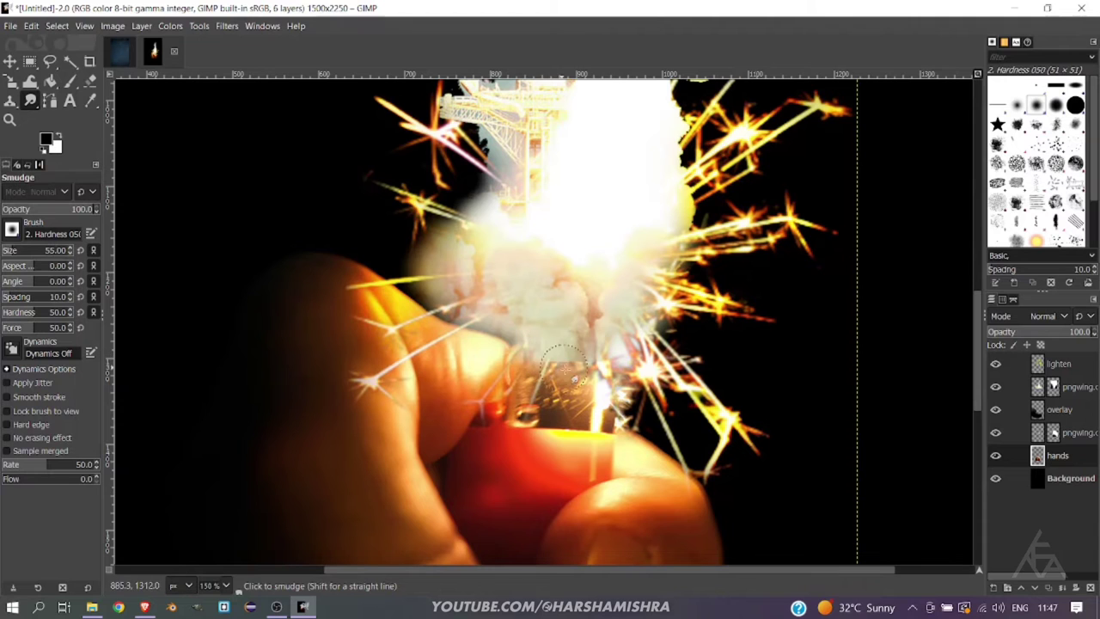
{"action": "scroll", "coordinate": [15, 252], "scroll_direction": "down", "scroll_amount": 5}
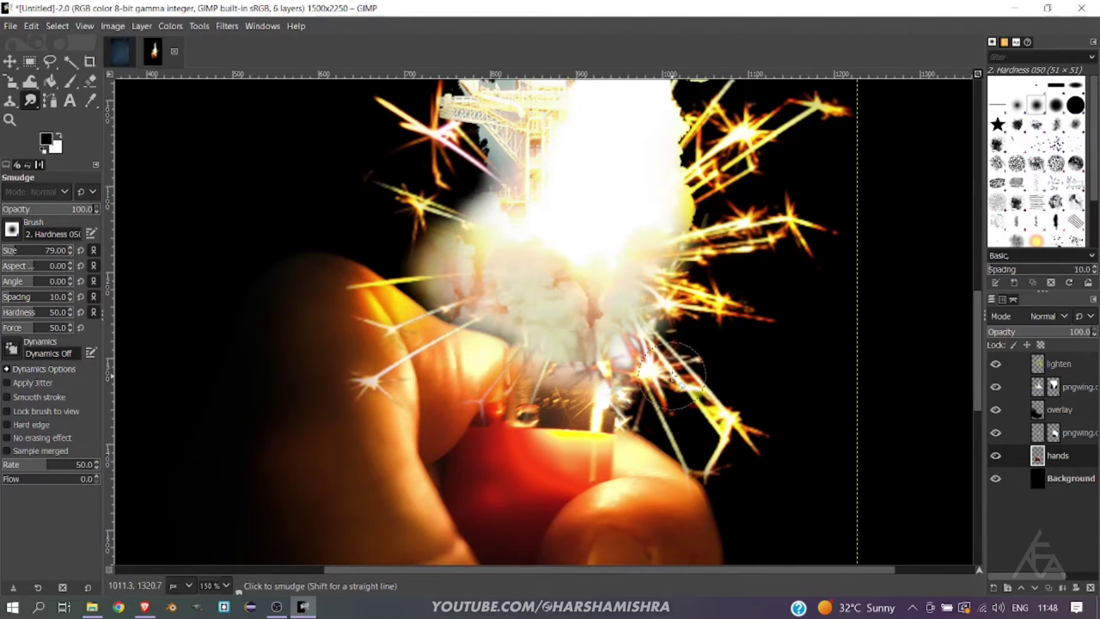
{"action": "key", "text": "m"}
{"action": "key", "text": "shift+ctrl+j"}
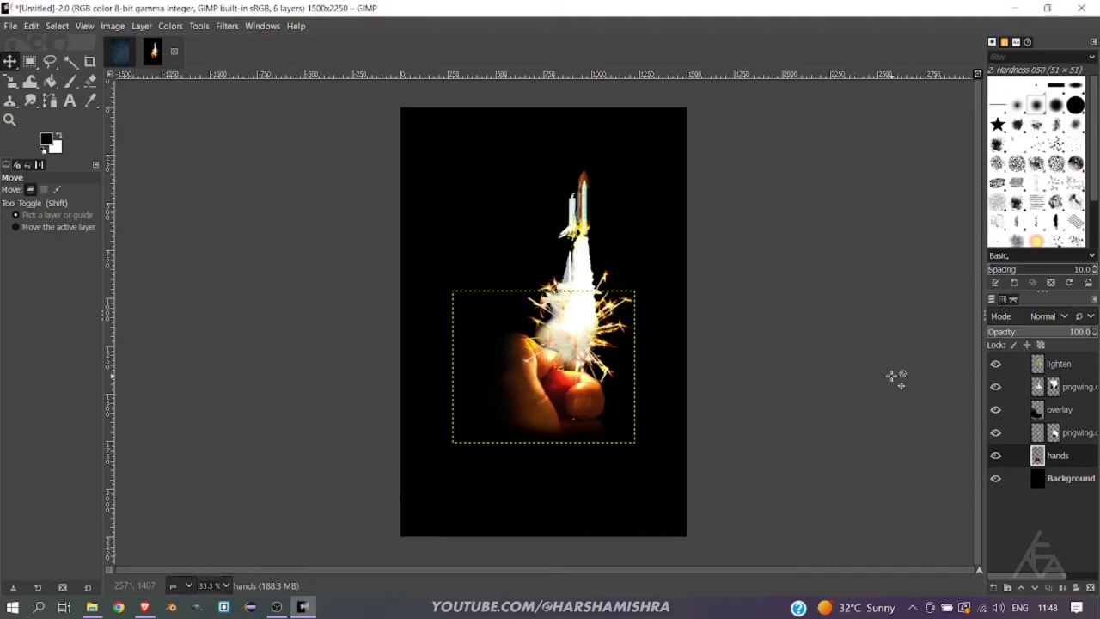
Drop the nightsky image into the poster and fade it to black with a vertical gradient
{"action": "left_click", "coordinate": [1070, 478]}
{"action": "left_click", "coordinate": [92, 607]}
{"action": "mouse_move", "coordinate": [196, 325]}
{"action": "left_mouse_down"}
{"action": "mouse_move", "coordinate": [560, 303]}
{"action": "mouse_move", "coordinate": [675, 387]}
{"action": "left_mouse_up"}
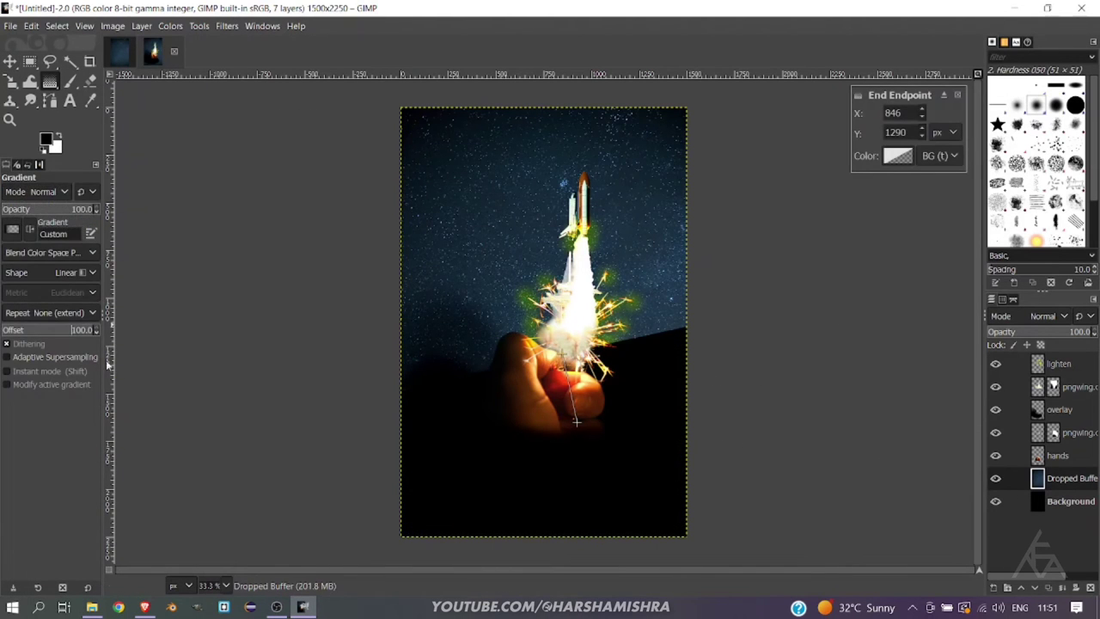
{"action": "left_click_drag", "start_coordinate": [576, 421], "coordinate": [563, 467]}
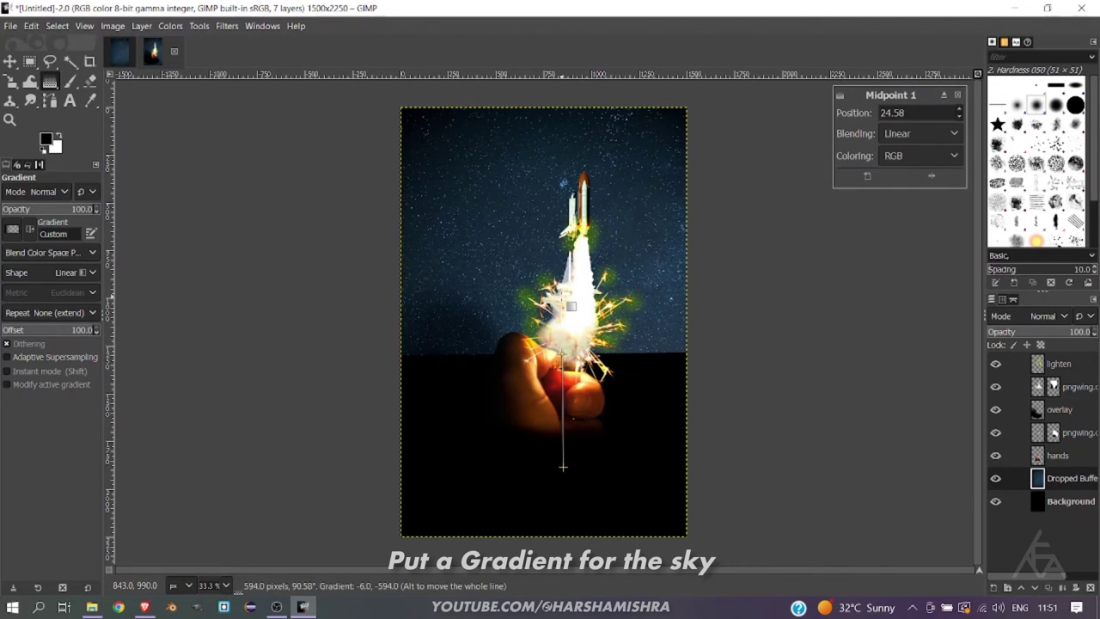
{"action": "left_click", "coordinate": [563, 467]}
{"action": "key", "text": "Return"}
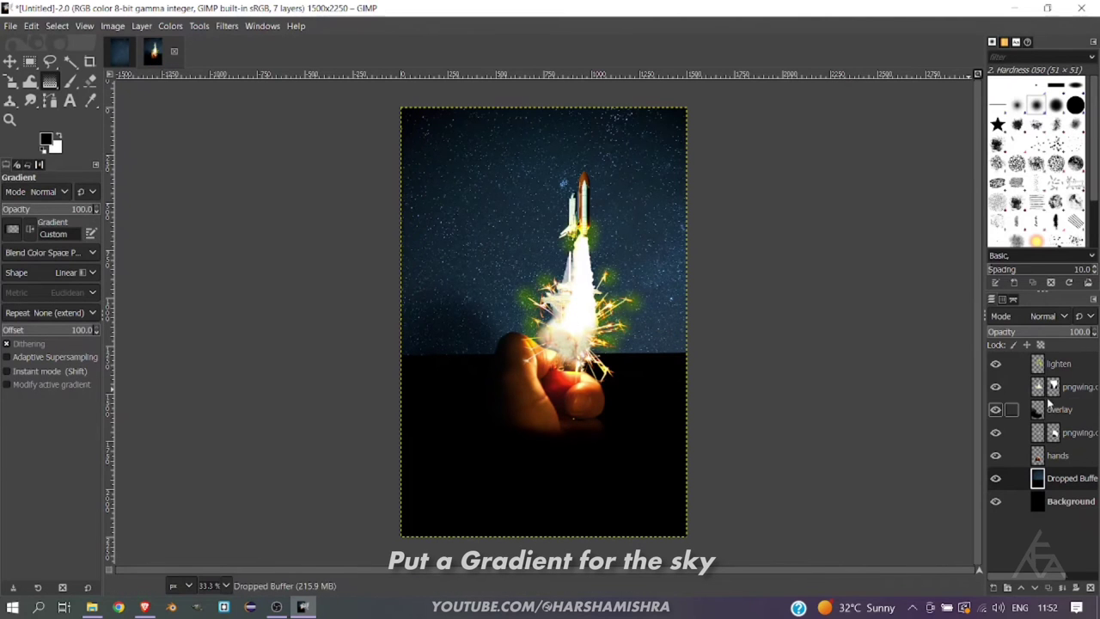
Set the lighten layer's blend mode to Luma/Luminance darken only
{"action": "left_click", "coordinate": [1059, 363]}
{"action": "left_click", "coordinate": [1044, 316]}
{"action": "scroll", "coordinate": [1059, 316], "scroll_direction": "down", "scroll_amount": 3}
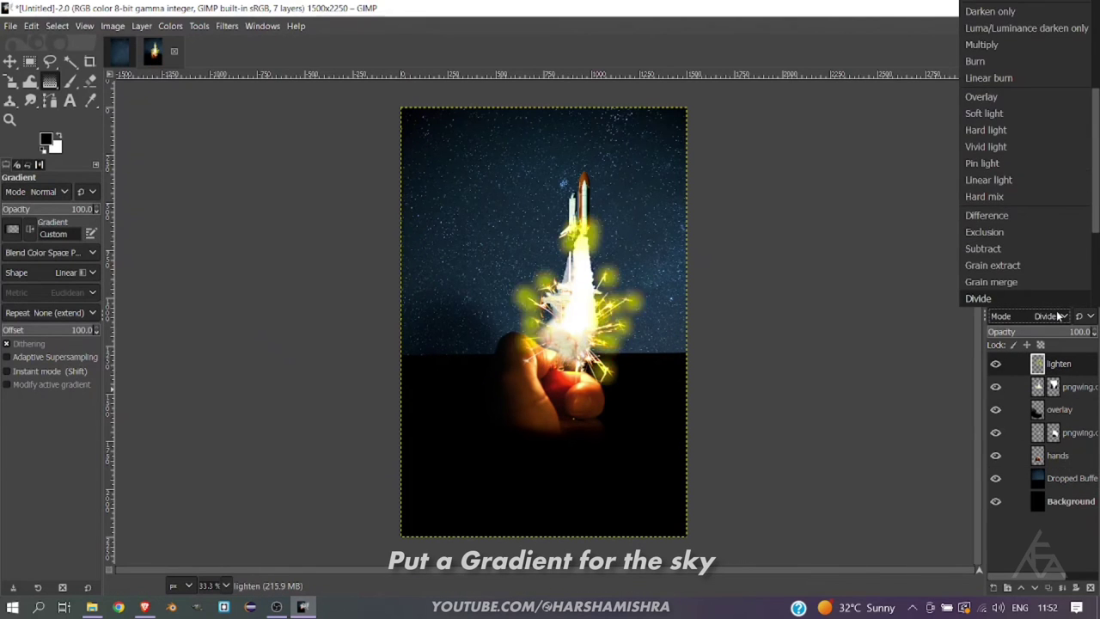
{"action": "key", "text": "shift"}
{"action": "key", "text": "shift"}
{"action": "key", "text": "shift"}
{"action": "left_click", "coordinate": [364, 190]}
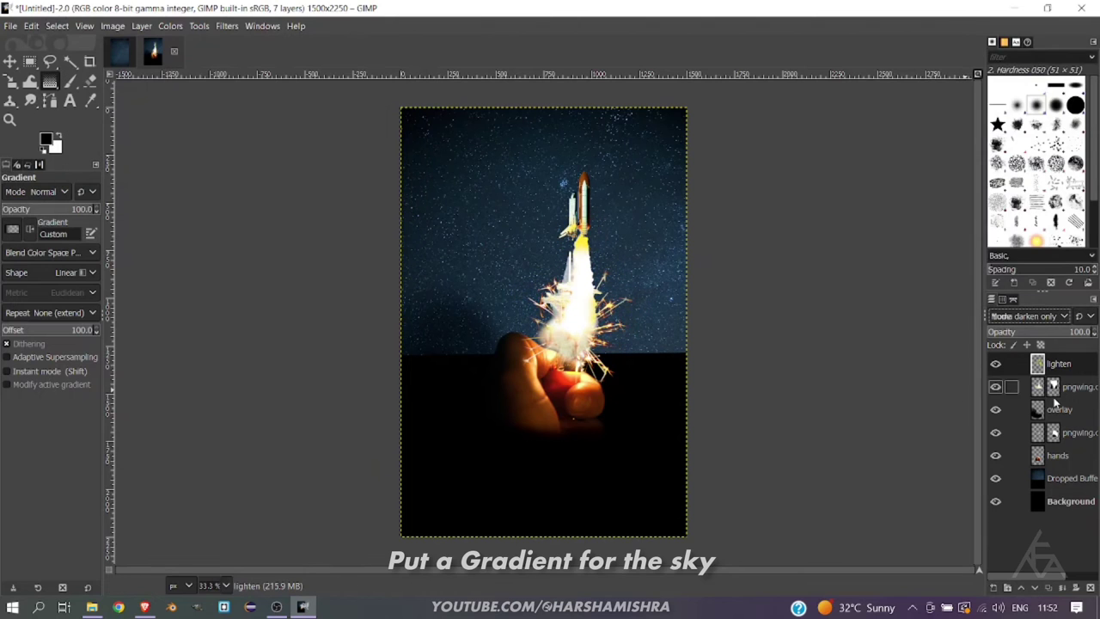
{"action": "left_click", "coordinate": [1040, 316]}
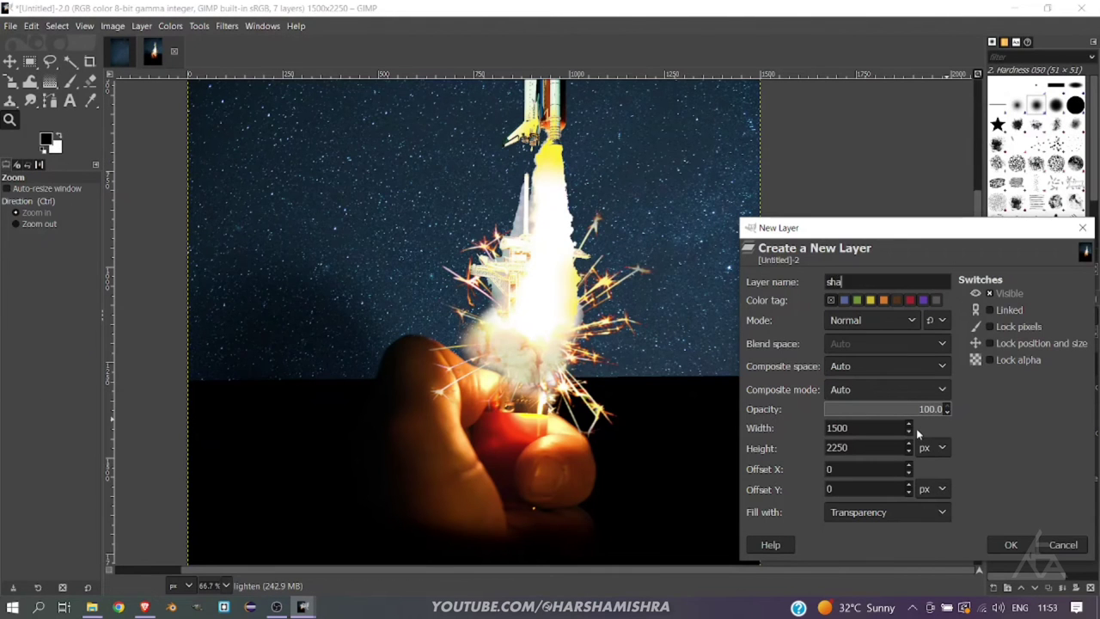
Add a new layer named 'surrounding' and paint black over the sky's left part
{"action": "type", "text": "ng"}
{"action": "key", "text": "Return"}
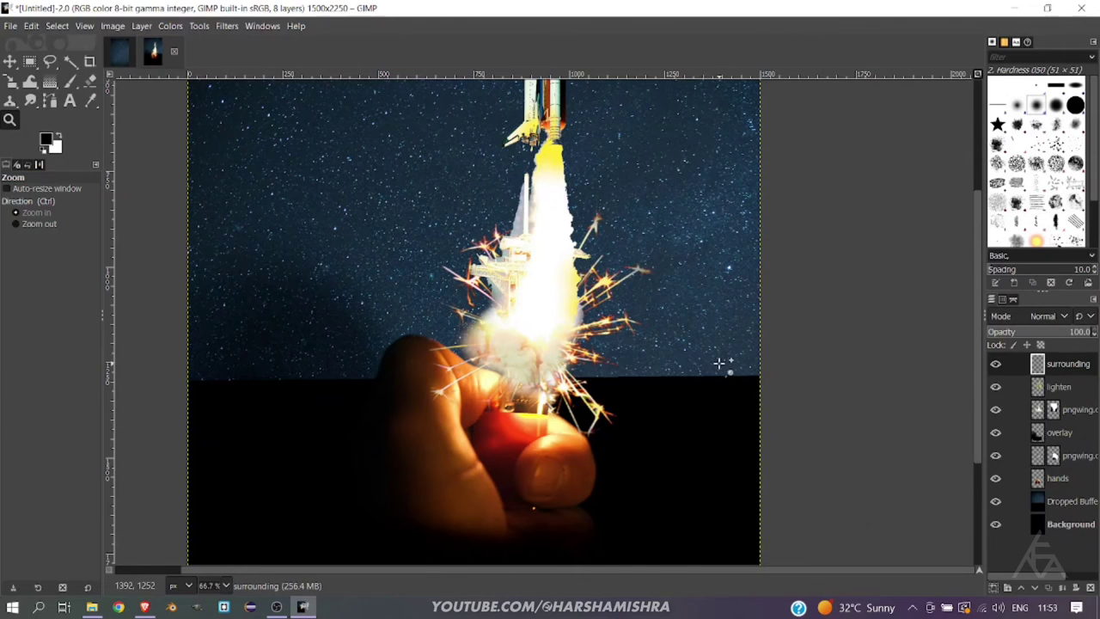
{"action": "key", "text": "p"}
{"action": "left_click", "coordinate": [177, 371]}
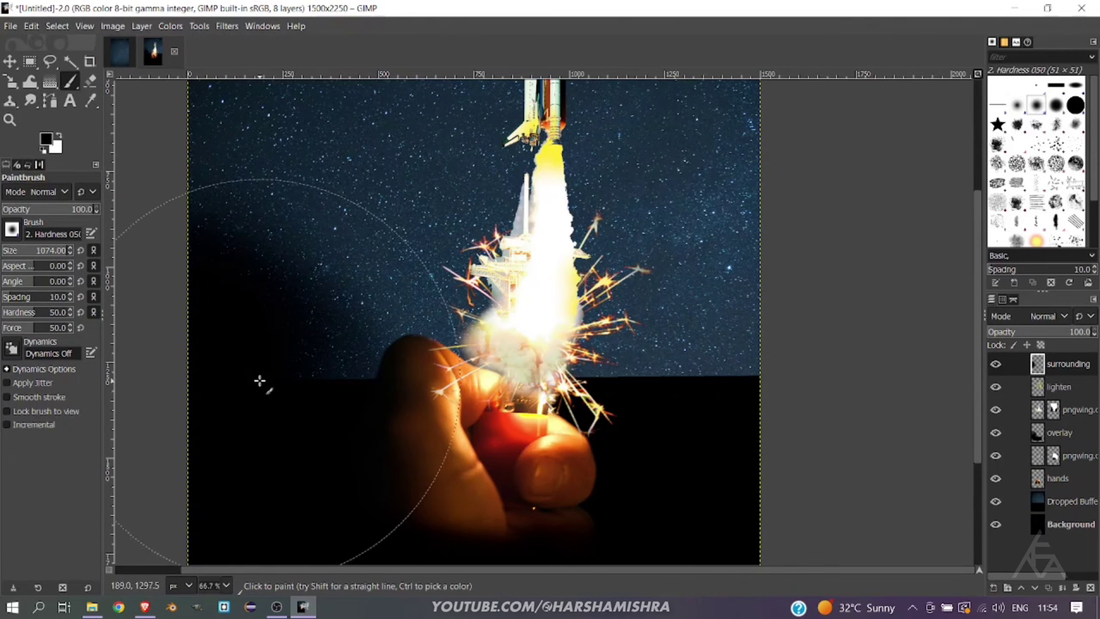
Brush black over the sky's right edge and beside the hand, shrinking the brush and zooming to 200%
{"action": "left_click_drag", "start_coordinate": [794, 341], "coordinate": [687, 381]}
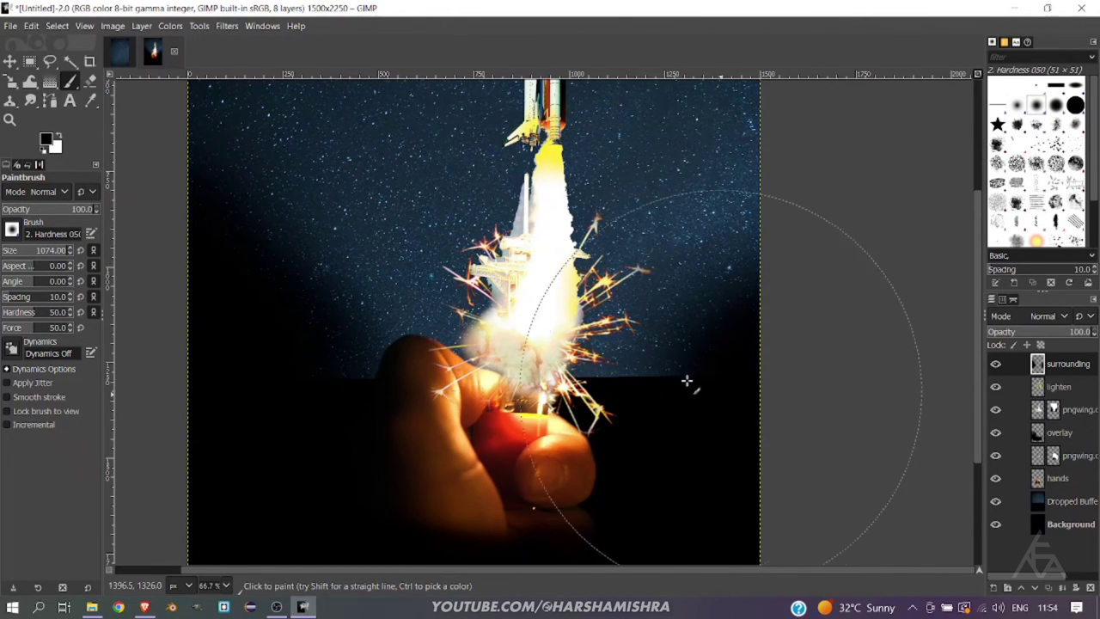
{"action": "key", "text": "bracketleft"}
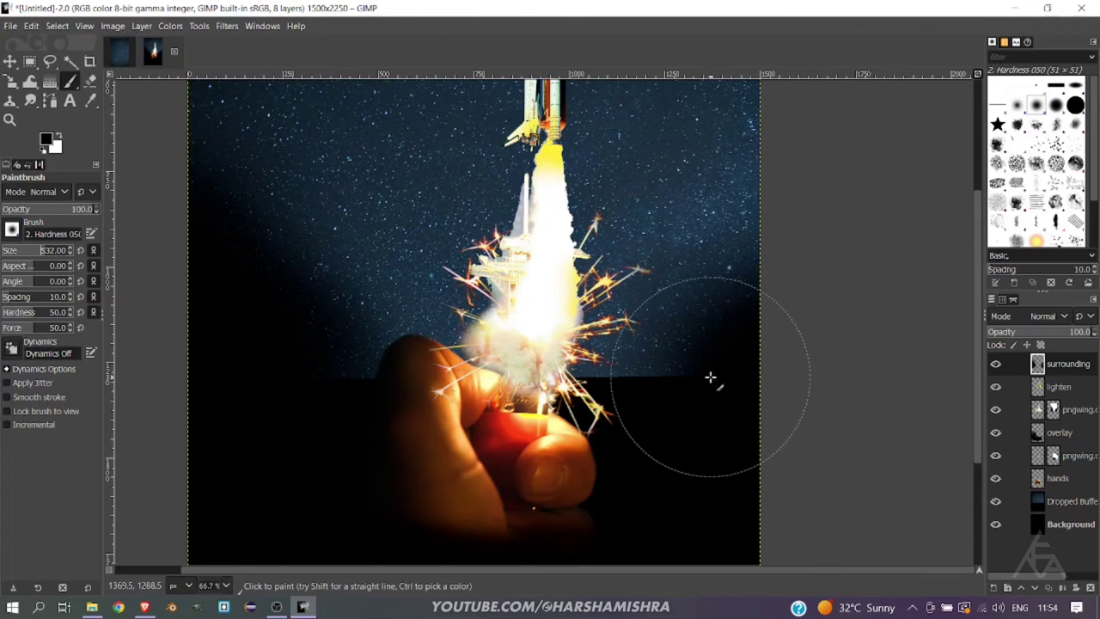
{"action": "left_click", "coordinate": [710, 377]}
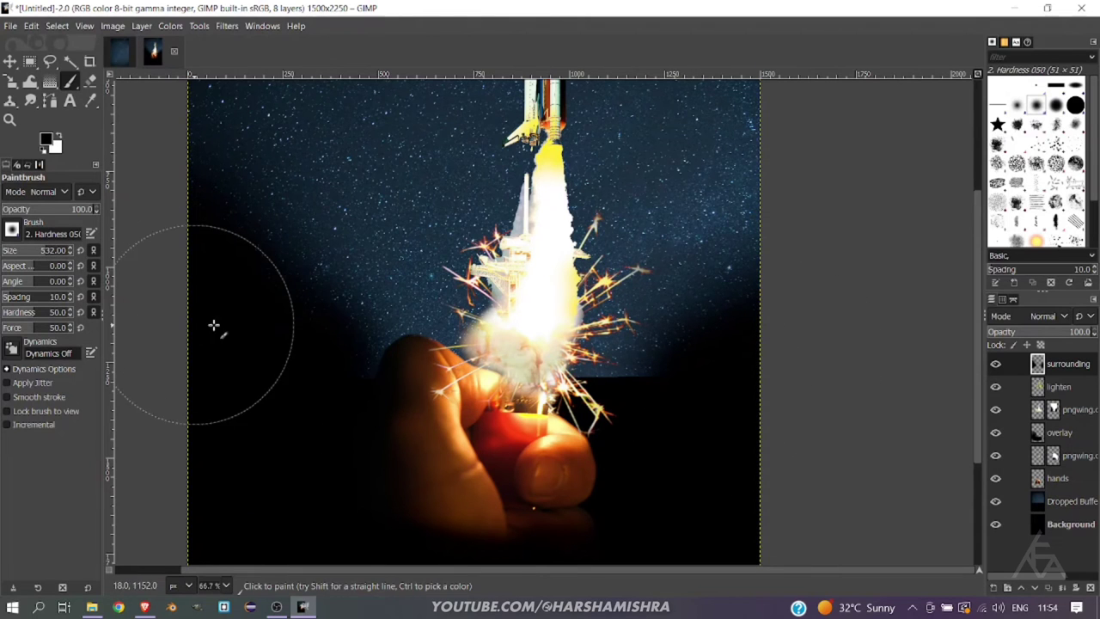
{"action": "key", "text": "bracketleft"}
{"action": "left_click", "coordinate": [227, 584]}
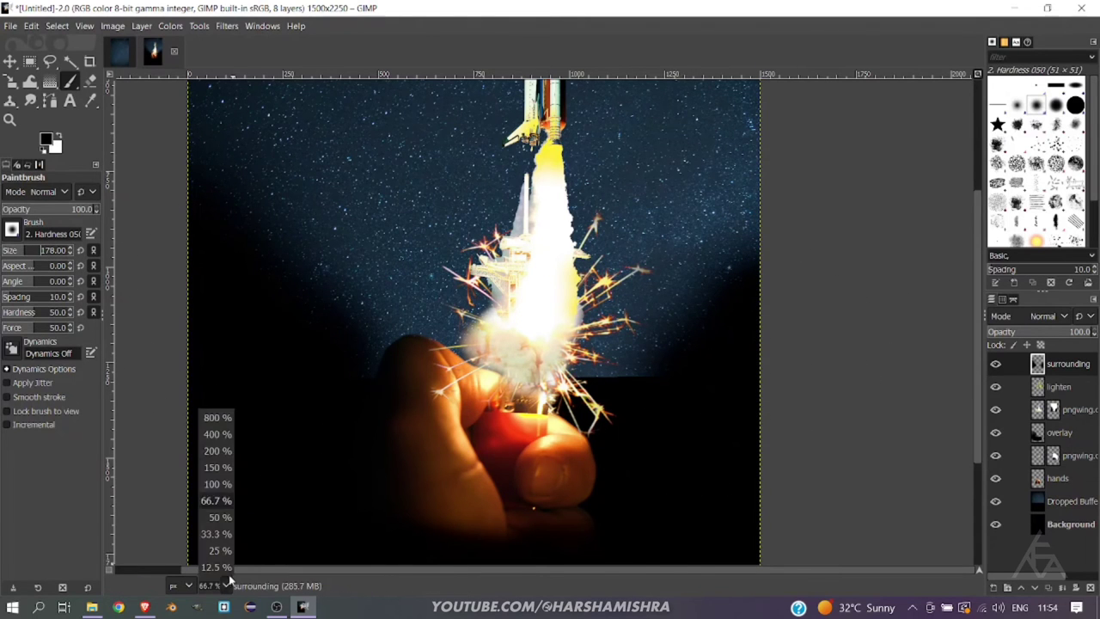
{"action": "left_click", "coordinate": [218, 450]}
{"action": "mouse_move", "coordinate": [620, 526]}
{"action": "left_mouse_down"}
{"action": "mouse_move", "coordinate": [869, 486]}
{"action": "mouse_move", "coordinate": [776, 519]}
{"action": "left_mouse_up"}
{"action": "scroll", "coordinate": [815, 380], "scroll_direction": "down", "scroll_amount": 3}
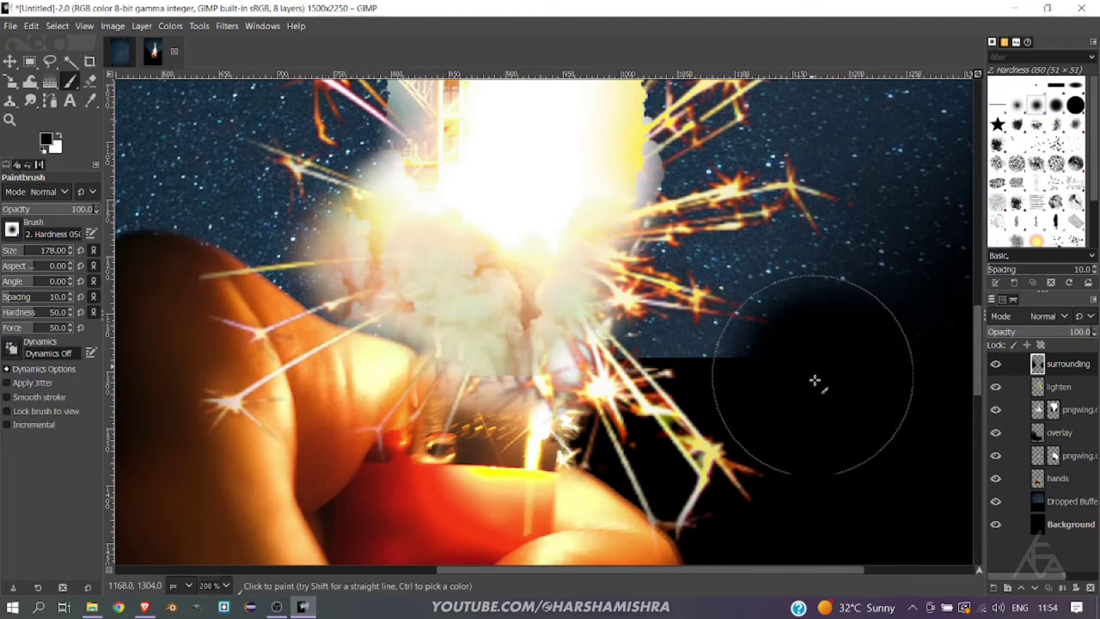
Darken the sky above the ground and along the right edge with a 1044-size brush
{"action": "left_click", "coordinate": [1066, 501]}
{"action": "left_click_drag", "start_coordinate": [801, 376], "coordinate": [675, 361]}
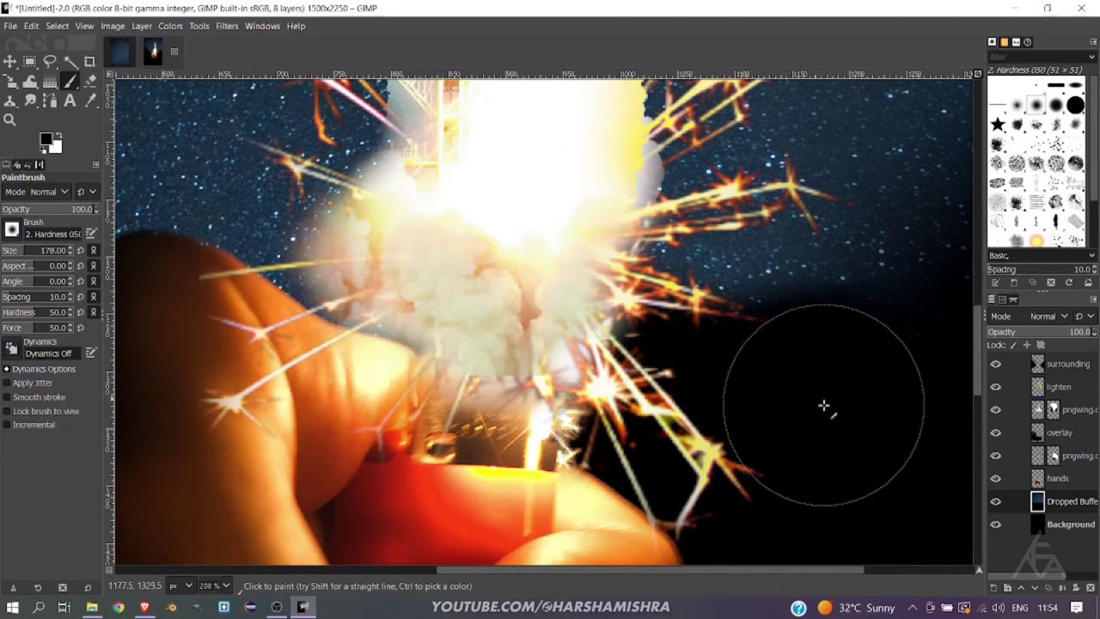
{"action": "scroll", "coordinate": [802, 439], "scroll_direction": "down", "scroll_amount": 2}
{"action": "left_click_drag", "start_coordinate": [32, 250], "coordinate": [60, 250]}
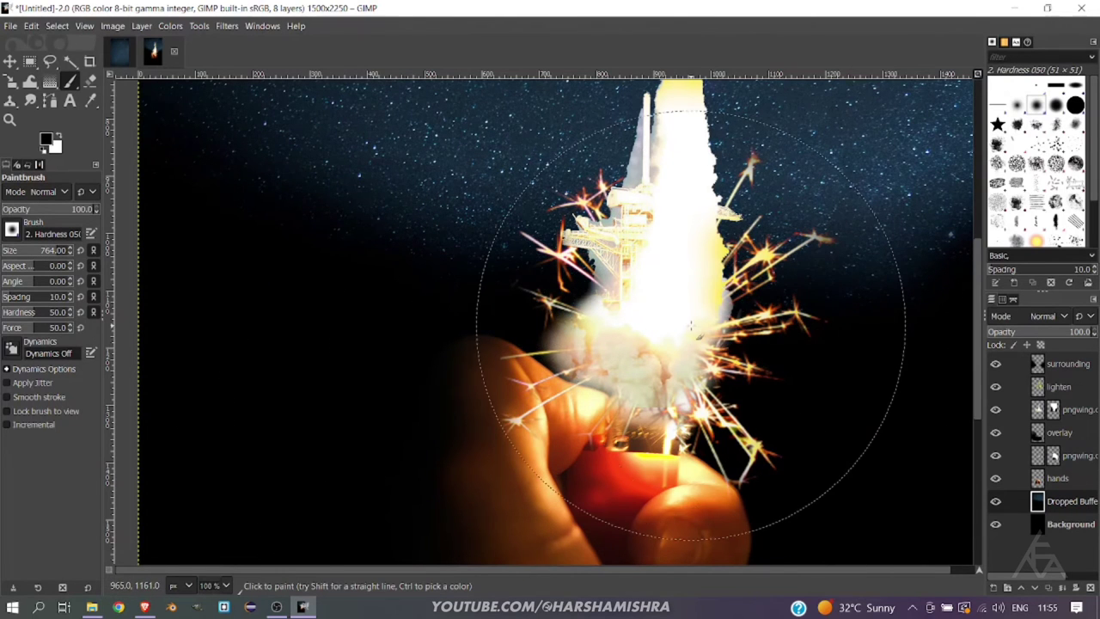
{"action": "scroll", "coordinate": [671, 447], "scroll_direction": "down", "scroll_amount": 3}
{"action": "left_click_drag", "start_coordinate": [58, 250], "coordinate": [65, 250]}
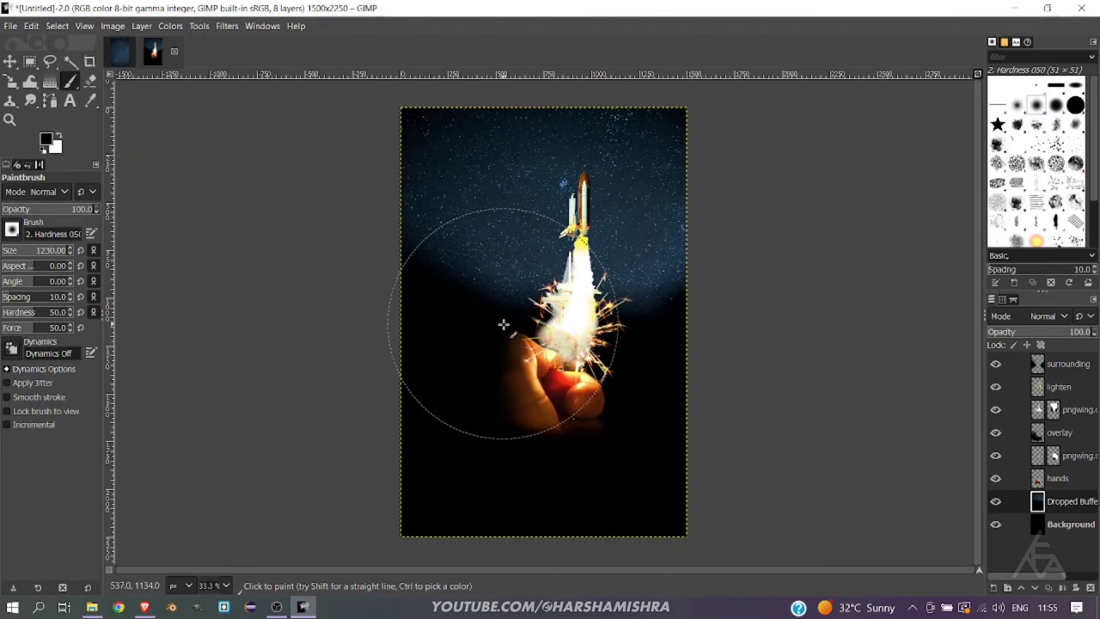
{"action": "mouse_move", "coordinate": [664, 325]}
{"action": "left_mouse_down"}
{"action": "mouse_move", "coordinate": [735, 129]}
{"action": "mouse_move", "coordinate": [576, 81]}
{"action": "mouse_move", "coordinate": [457, 78]}
{"action": "left_mouse_up"}
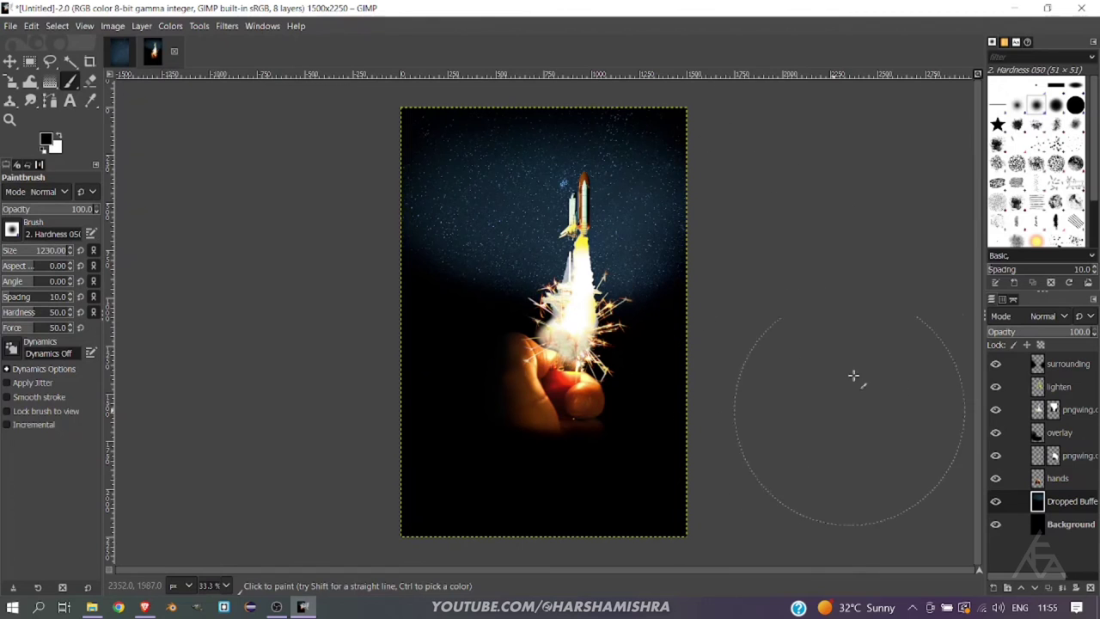
{"action": "key", "text": "m"}
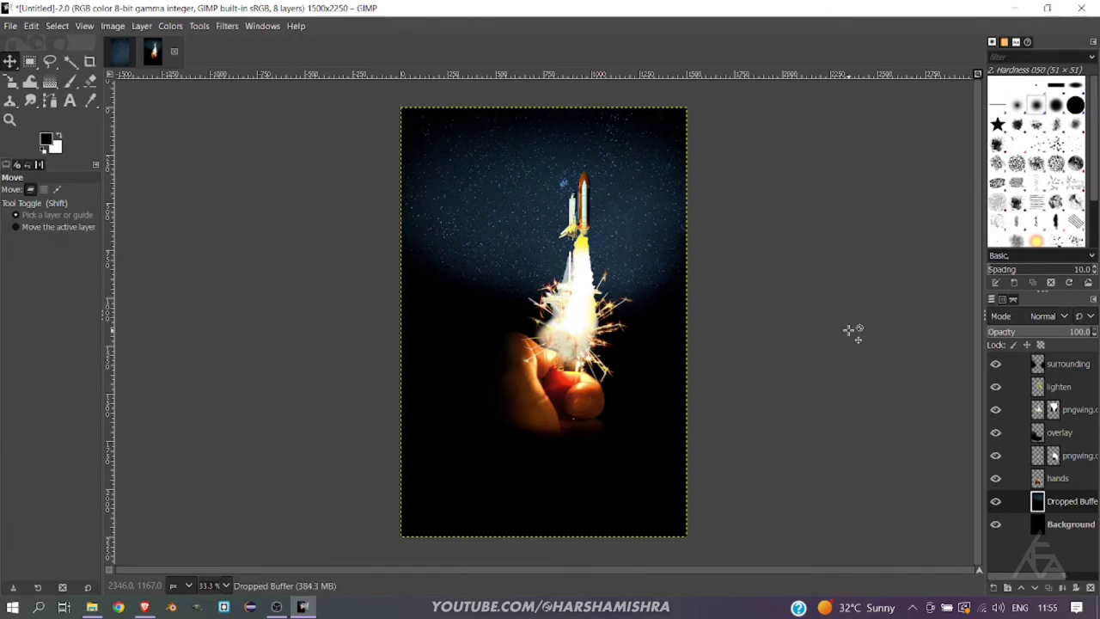
On the zoomed-in lighten layer, brush white at about 33% opacity over the lower exhaust
{"action": "left_click", "coordinate": [1039, 391]}
{"action": "key", "text": "z"}
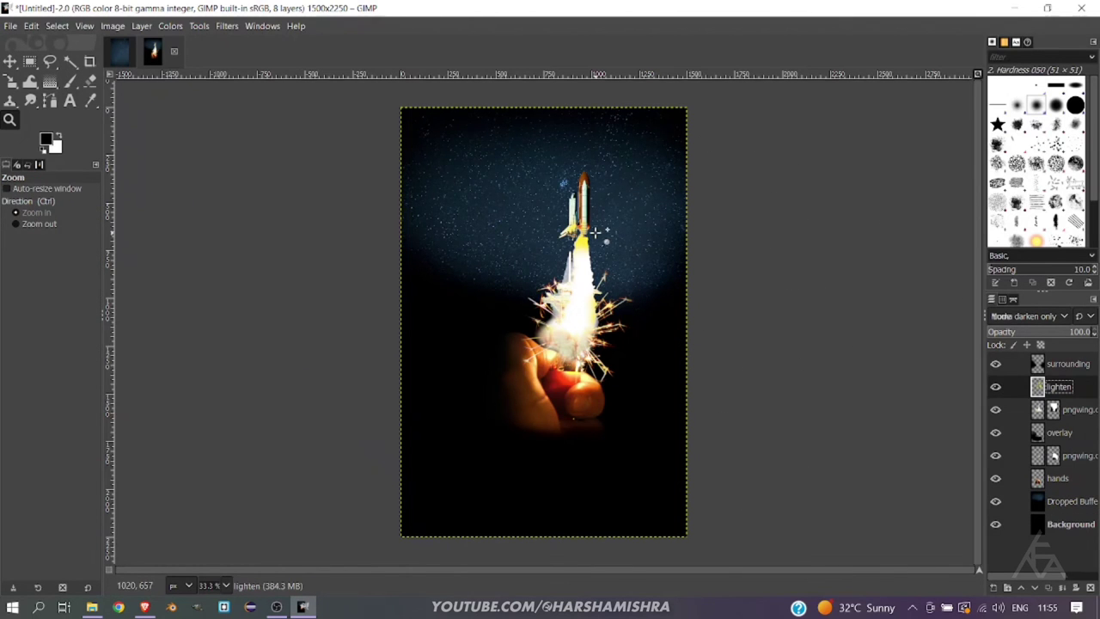
{"action": "key", "text": "2"}
{"action": "key", "text": "p"}
{"action": "key", "text": "x"}
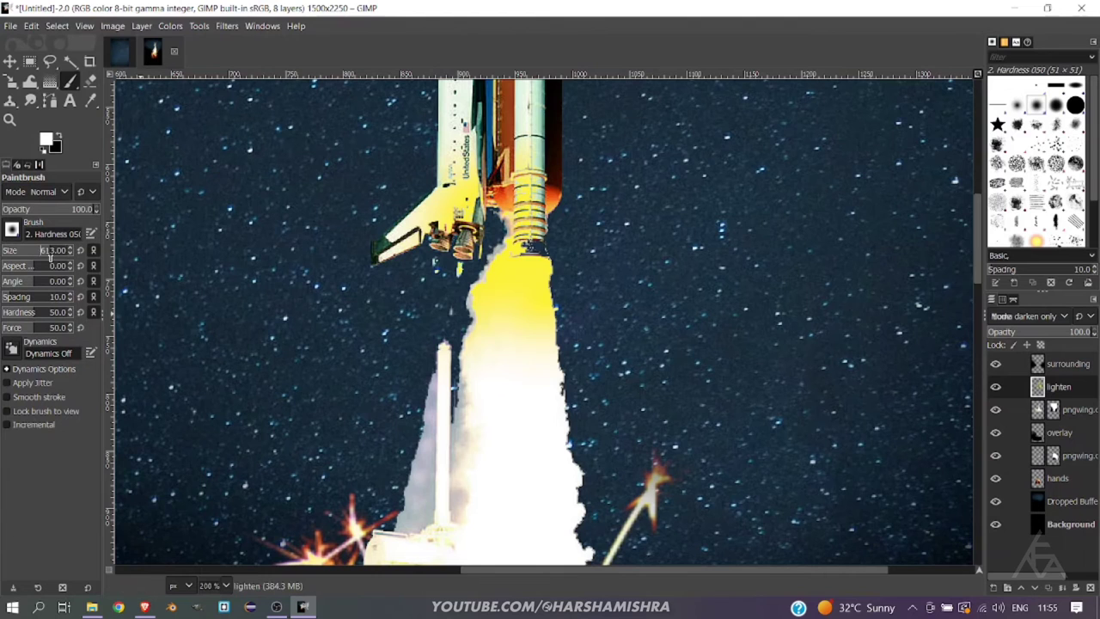
{"action": "left_click_drag", "start_coordinate": [504, 295], "coordinate": [511, 373]}
{"action": "key", "text": "ctrl+z"}
{"action": "left_click", "coordinate": [34, 209]}
{"action": "left_click_drag", "start_coordinate": [498, 292], "coordinate": [508, 341]}
Try an orange stroke over the exhaust, undo it, and zoom back out
{"action": "left_click", "coordinate": [46, 139]}
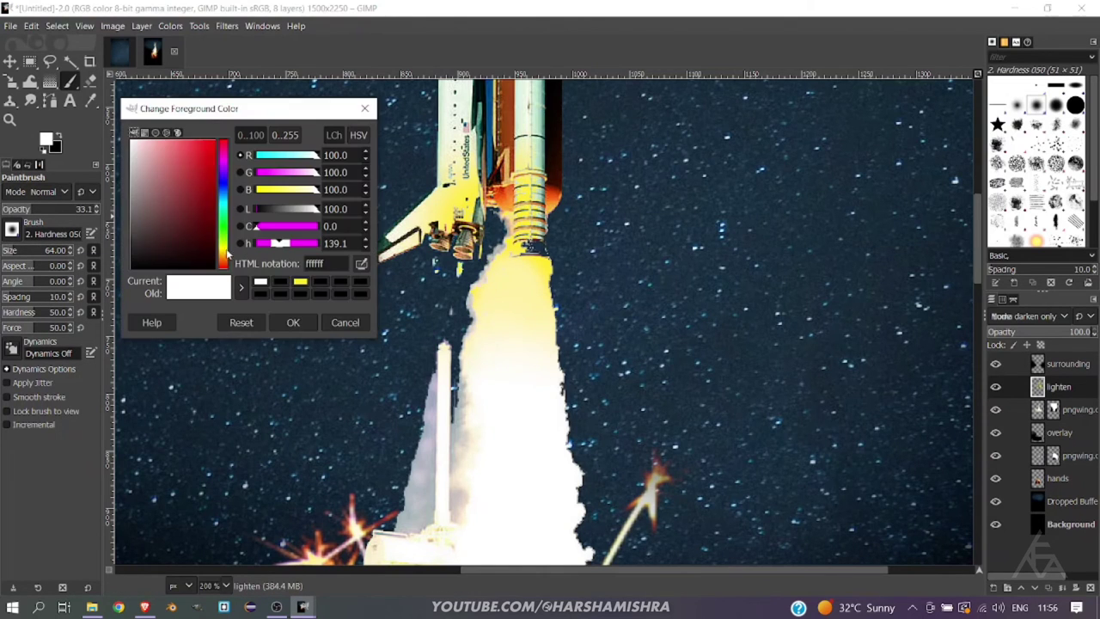
{"action": "left_click", "coordinate": [223, 256]}
{"action": "left_click", "coordinate": [214, 141]}
{"action": "left_click", "coordinate": [295, 323]}
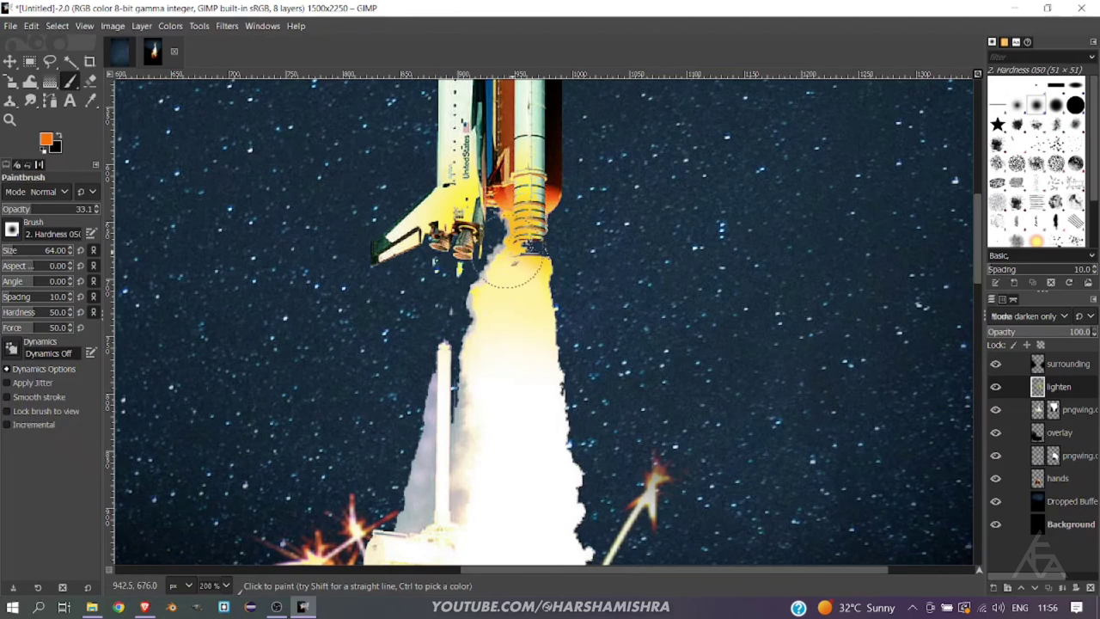
{"action": "left_click_drag", "start_coordinate": [502, 310], "coordinate": [494, 421]}
{"action": "key", "text": "ctrl+z"}
{"action": "key", "text": "1"}
{"action": "scroll", "coordinate": [766, 319], "scroll_direction": "up", "scroll_amount": 1}
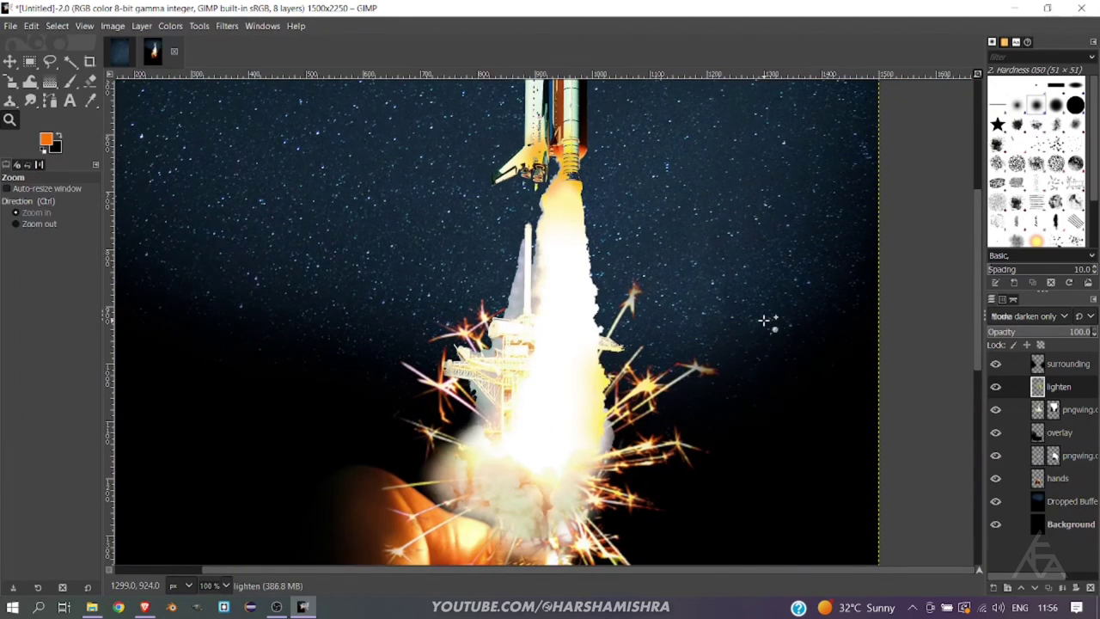
{"action": "scroll", "coordinate": [573, 250], "scroll_direction": "up", "scroll_amount": 1}
Paint a translucent red stroke down the exhaust, then set yellow as the foreground colour
{"action": "left_click", "coordinate": [47, 139]}
{"action": "left_click_drag", "start_coordinate": [222, 253], "coordinate": [222, 263]}
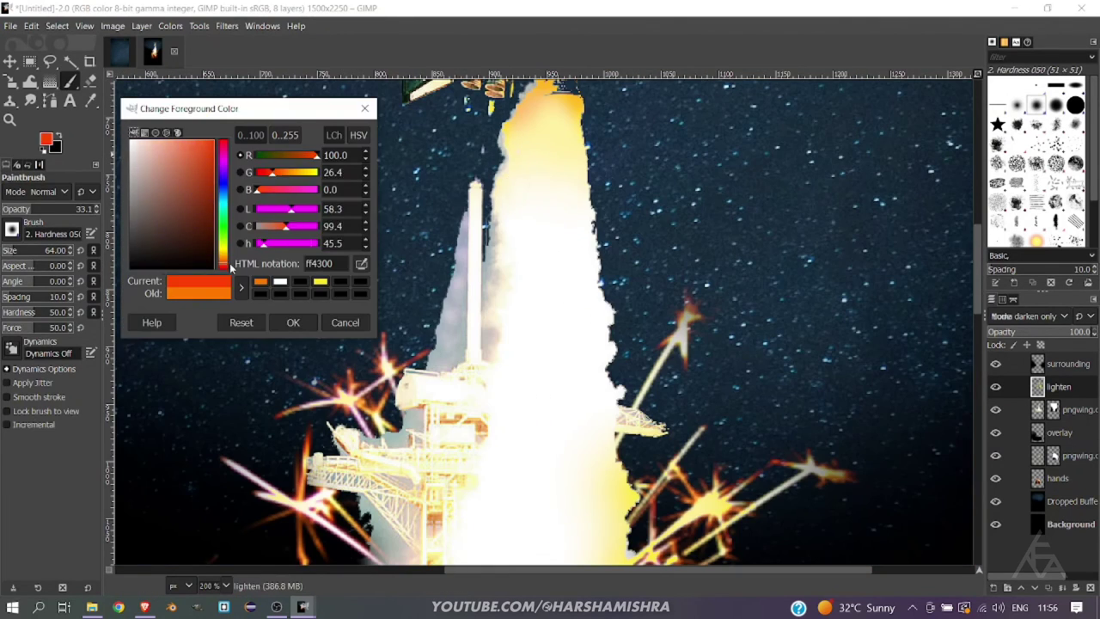
{"action": "left_click", "coordinate": [293, 323]}
{"action": "scroll", "coordinate": [555, 185], "scroll_direction": "up", "scroll_amount": 3}
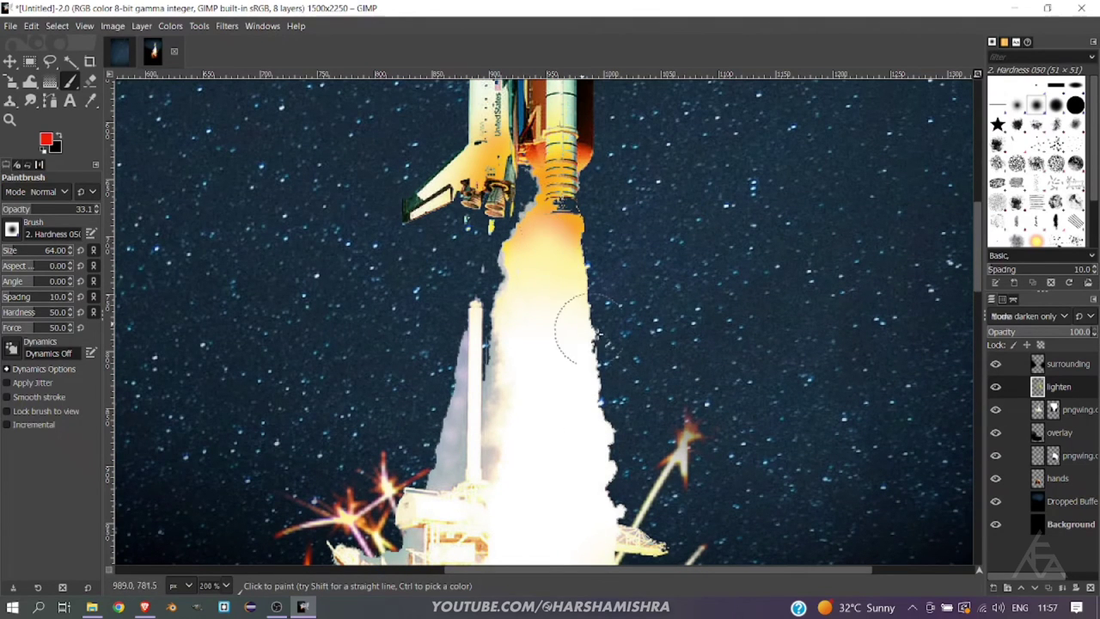
{"action": "scroll", "coordinate": [514, 253], "scroll_direction": "down", "scroll_amount": 3}
{"action": "left_click", "coordinate": [47, 139]}
{"action": "left_click", "coordinate": [293, 322]}
{"action": "mouse_move", "coordinate": [516, 167]}
{"action": "left_mouse_down"}
{"action": "mouse_move", "coordinate": [491, 269]}
{"action": "mouse_move", "coordinate": [490, 369]}
{"action": "mouse_move", "coordinate": [466, 440]}
{"action": "left_mouse_up"}
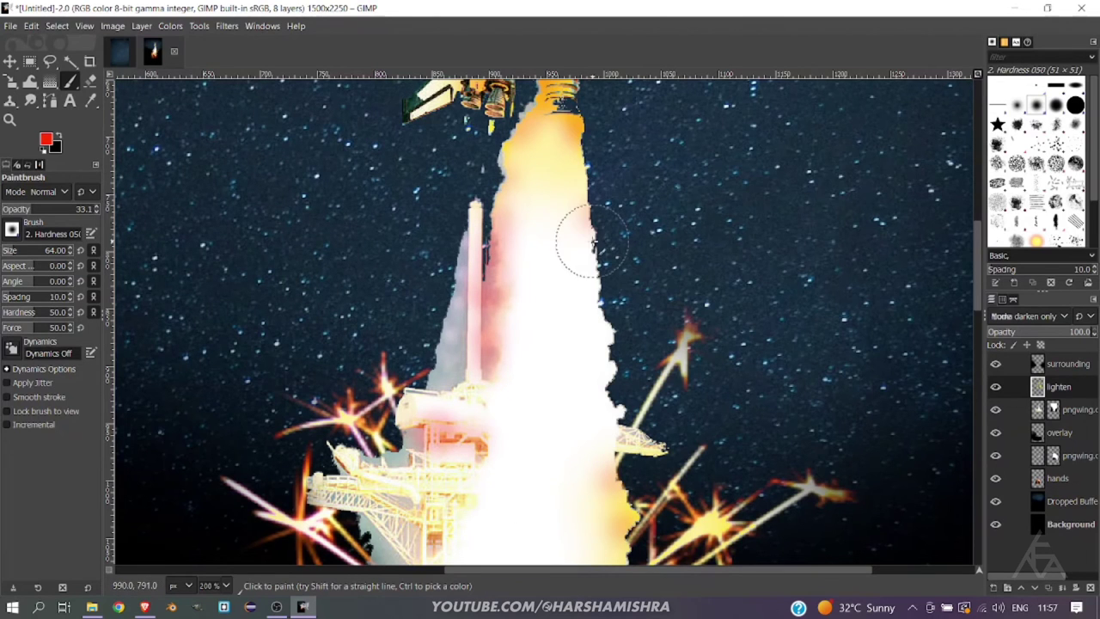
{"action": "left_click", "coordinate": [47, 139]}
{"action": "left_click", "coordinate": [223, 263]}
{"action": "left_click", "coordinate": [293, 322]}
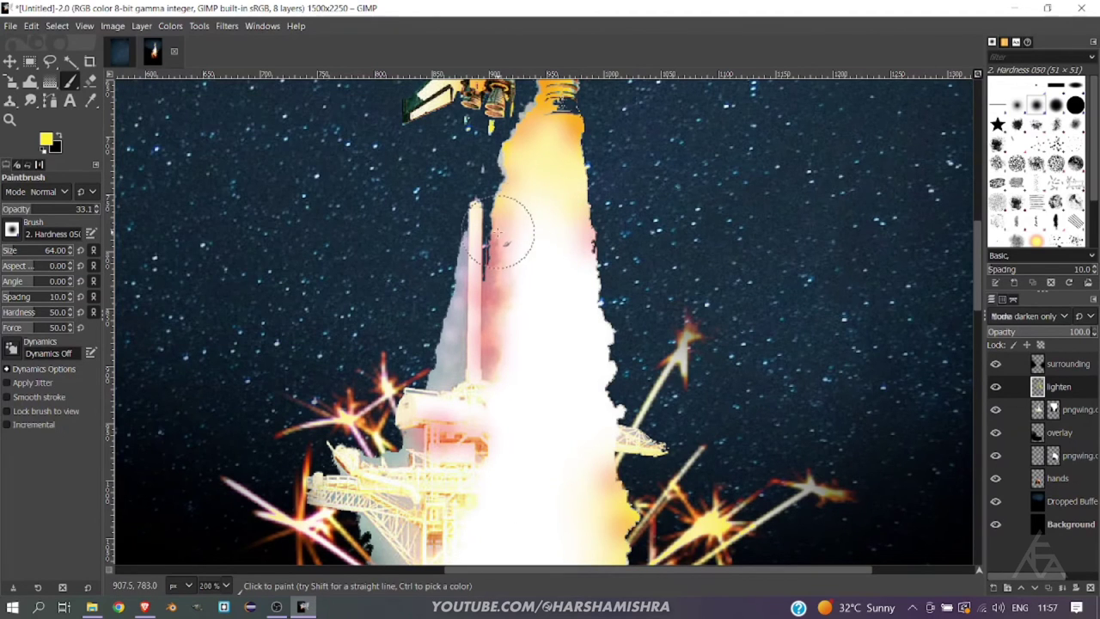
Hide the grey wedge beside the launch tower on the shuttle mask with a black, full-opacity Block 01 brush
{"action": "key", "text": "1"}
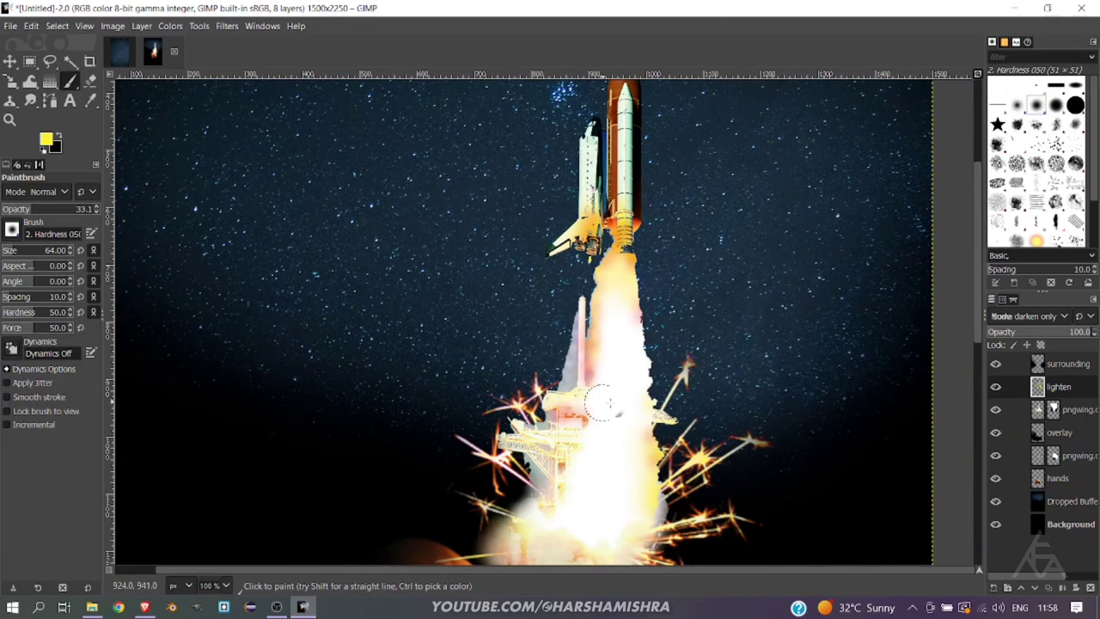
{"action": "key", "text": "Page_Down"}
{"action": "scroll", "coordinate": [416, 446], "scroll_direction": "up", "scroll_amount": 4, "text": "ctrl"}
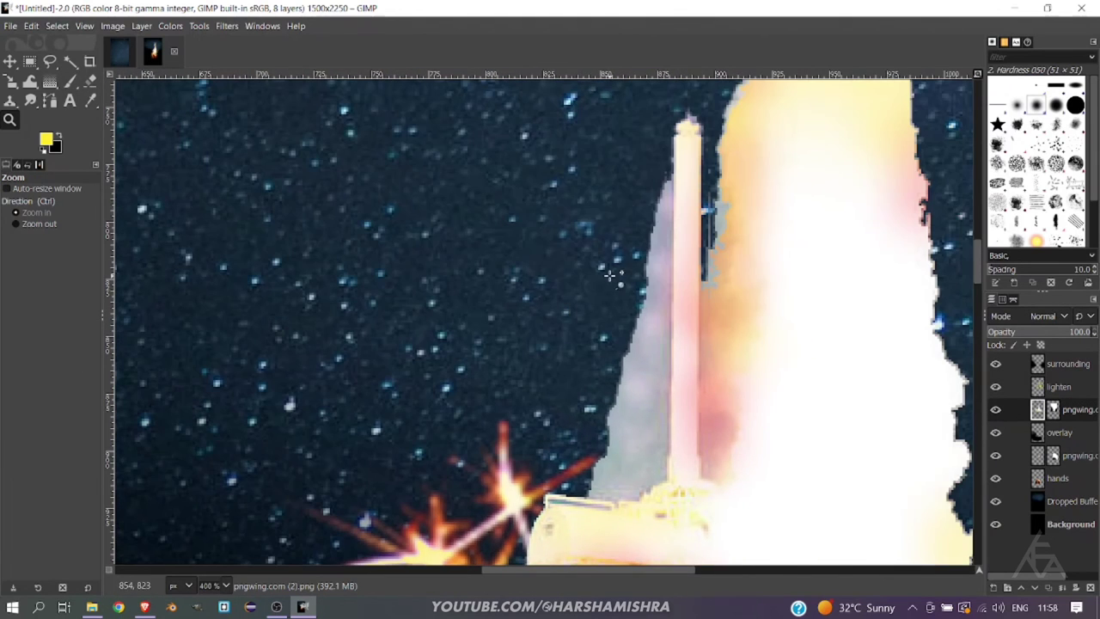
{"action": "left_click", "coordinate": [605, 185]}
{"action": "key", "text": "ctrl+z"}
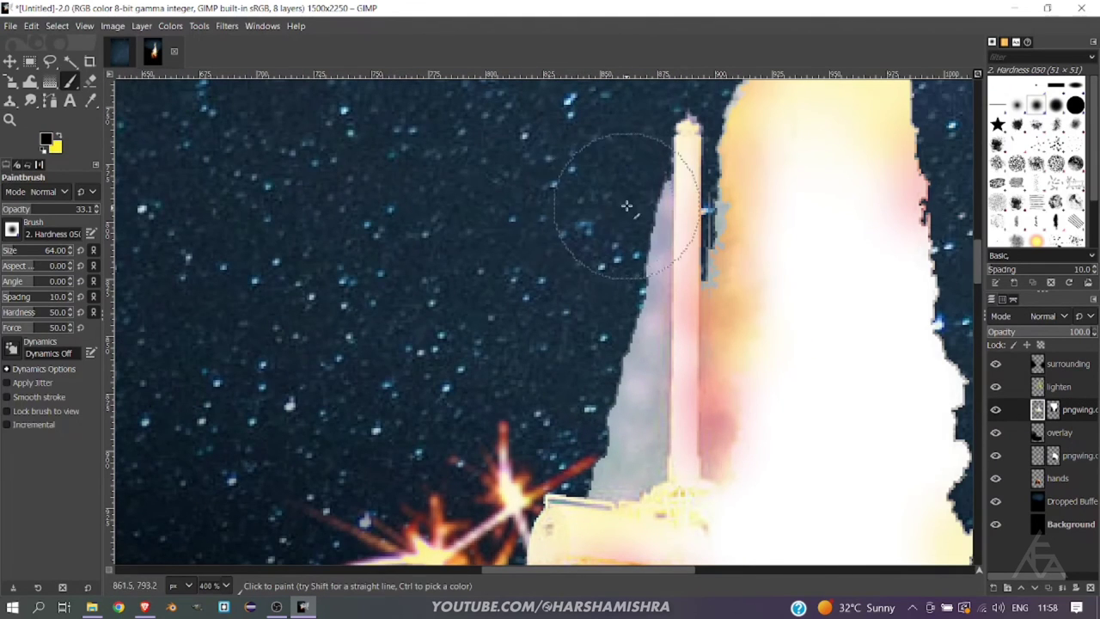
{"action": "key", "text": "x"}
{"action": "left_click_drag", "start_coordinate": [39, 209], "coordinate": [98, 209]}
{"action": "key", "text": "comma"}
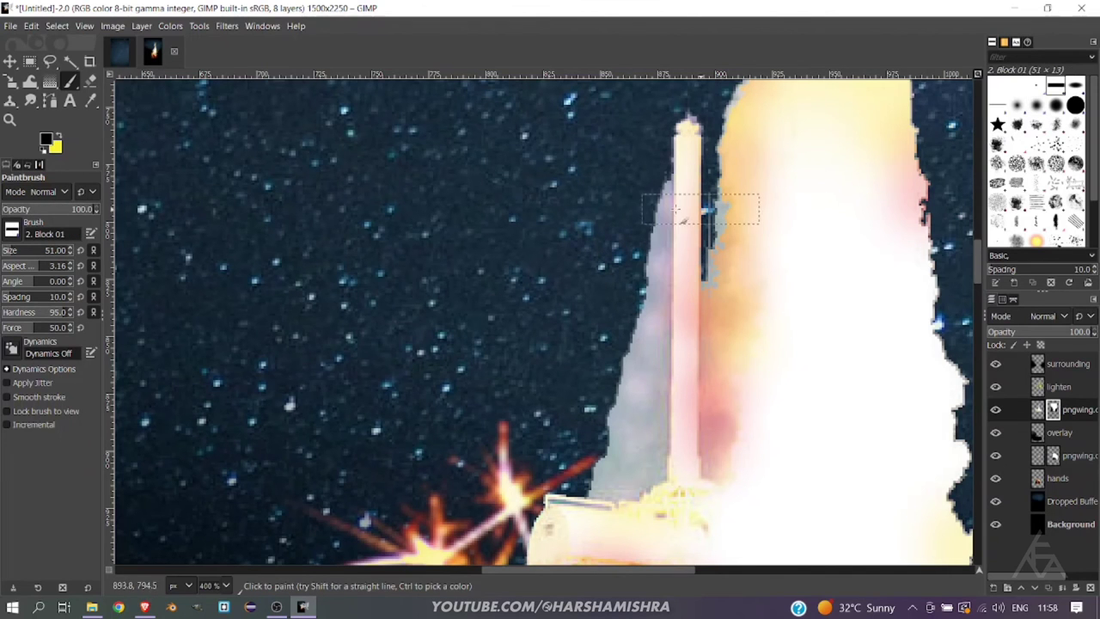
{"action": "left_click", "coordinate": [584, 486], "text": "shift"}
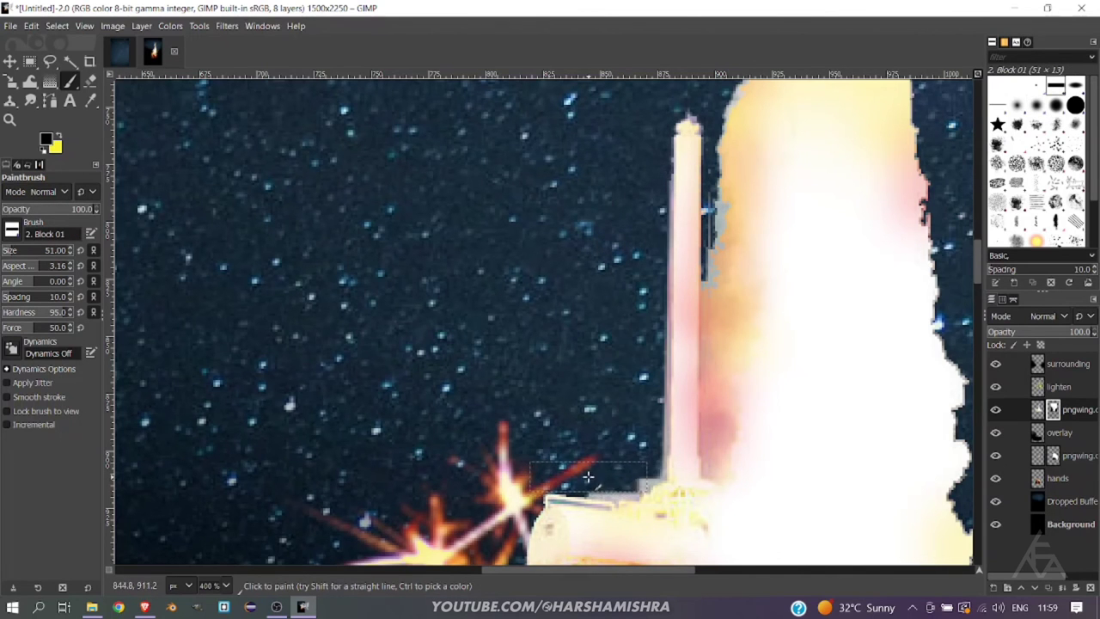
{"action": "key", "text": "minus"}
{"action": "key", "text": "minus"}
{"action": "key", "text": "minus"}
{"action": "key", "text": "m"}
{"action": "key", "text": "minus"}
{"action": "key", "text": "minus"}
{"action": "key", "text": "minus"}
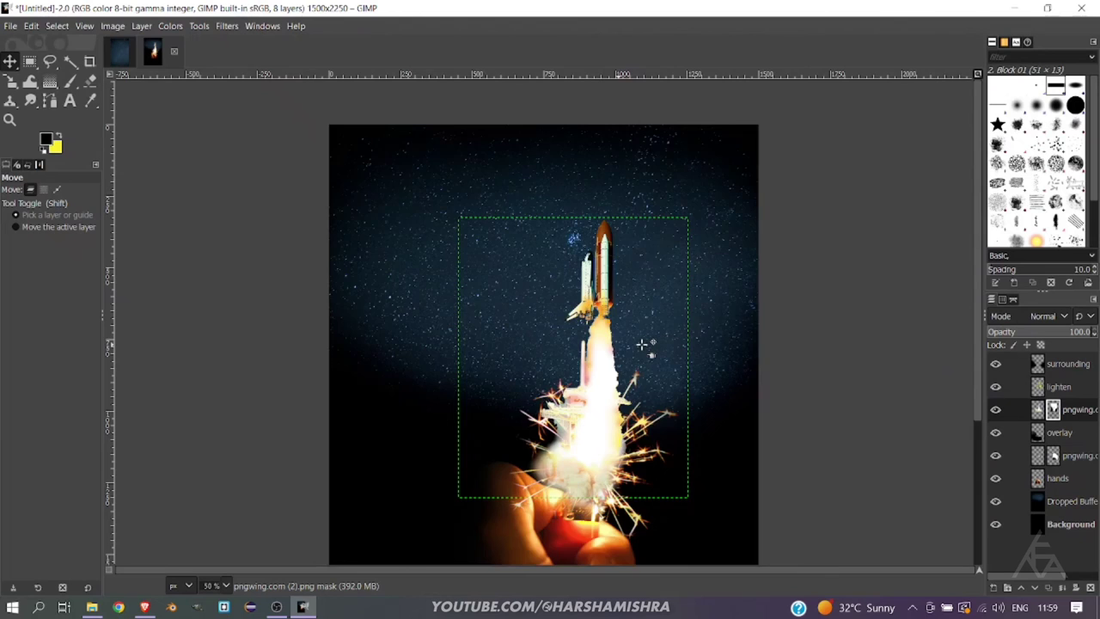
Raise the starry sky layer's saturation to about 1.15
{"action": "left_click", "coordinate": [976, 76]}
{"action": "left_click", "coordinate": [1070, 502]}
{"action": "left_click", "coordinate": [171, 26]}
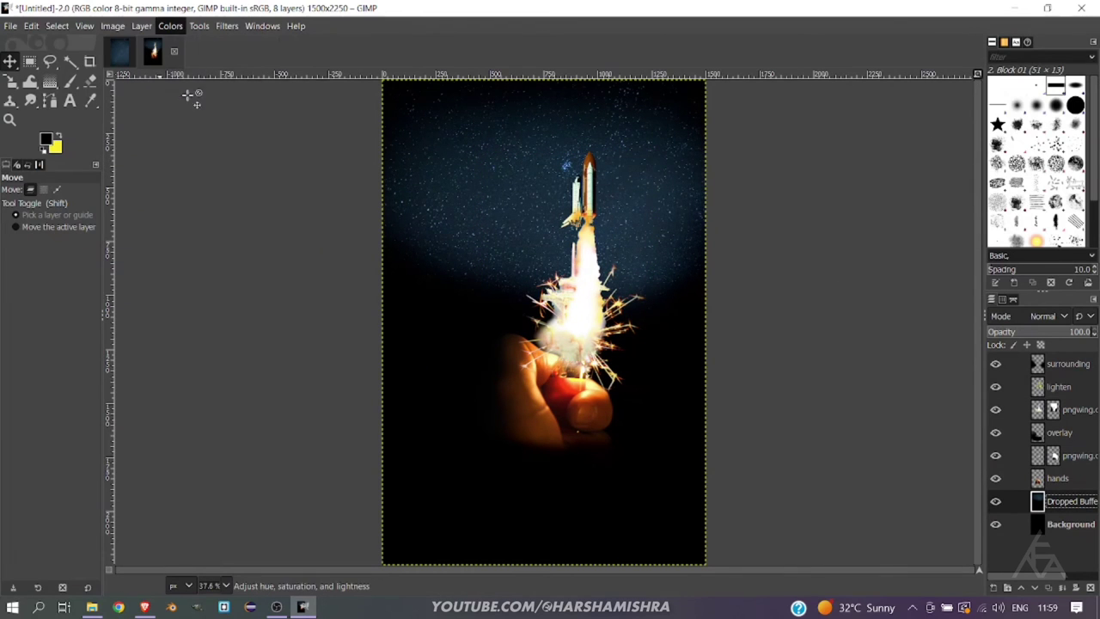
{"action": "left_click", "coordinate": [202, 94]}
{"action": "left_click", "coordinate": [170, 26]}
{"action": "left_click", "coordinate": [176, 112]}
{"action": "left_click_drag", "start_coordinate": [204, 180], "coordinate": [250, 180]}
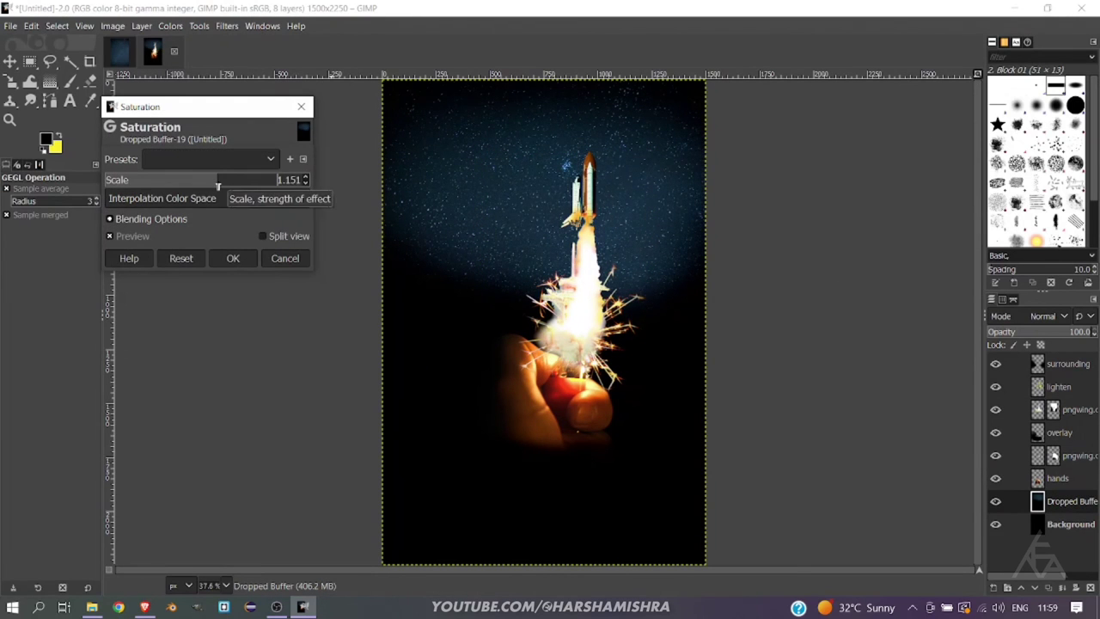
{"action": "left_click", "coordinate": [233, 258]}
Lower the top-right Curves point to dim the sky's brightest tones
{"action": "left_click", "coordinate": [170, 26]}
{"action": "left_click", "coordinate": [205, 196]}
{"action": "mouse_move", "coordinate": [361, 206]}
{"action": "left_mouse_down"}
{"action": "mouse_move", "coordinate": [369, 265]}
{"action": "mouse_move", "coordinate": [328, 206]}
{"action": "mouse_move", "coordinate": [337, 269]}
{"action": "left_mouse_up"}
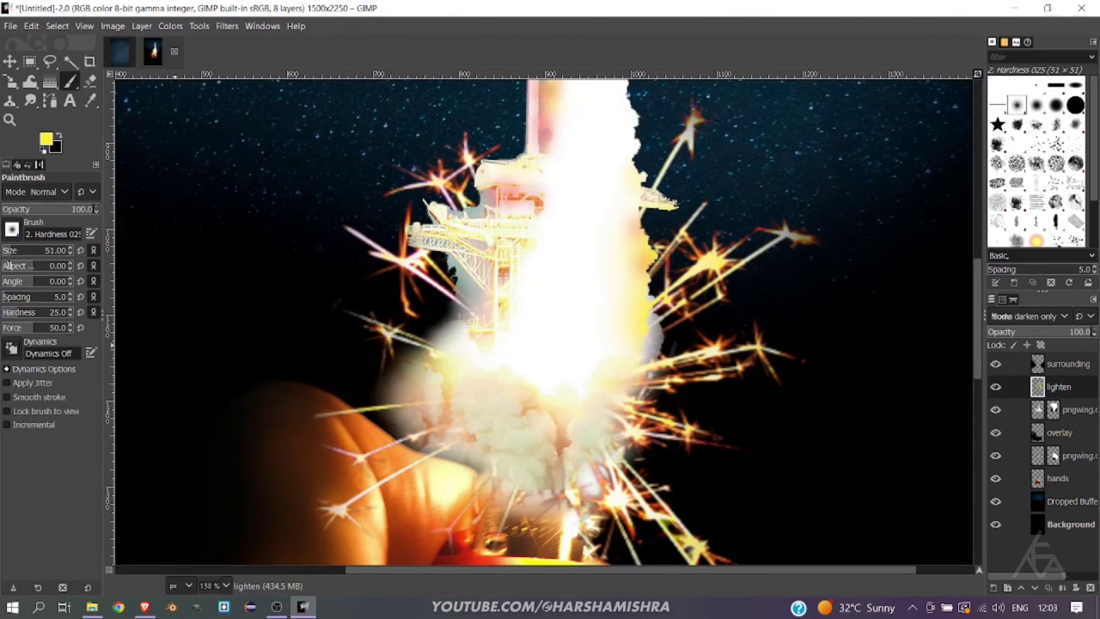
{"action": "left_click_drag", "start_coordinate": [18, 250], "coordinate": [34, 250]}
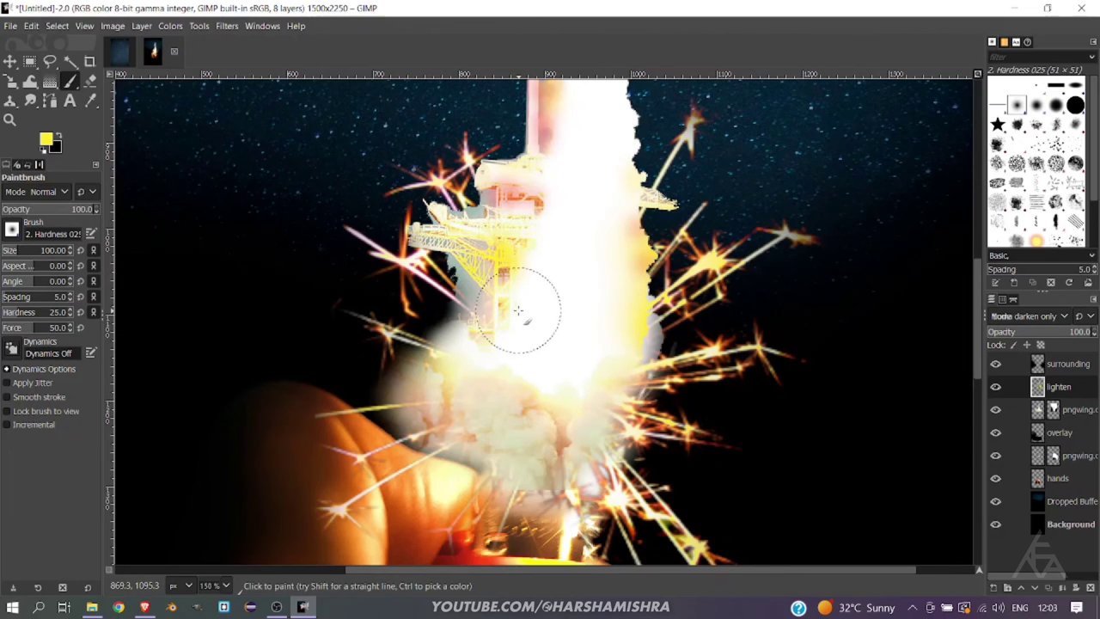
Set a large white brush at about half opacity, choose the Sparks brush, and select the surrounding layer
{"action": "key", "text": "less"}
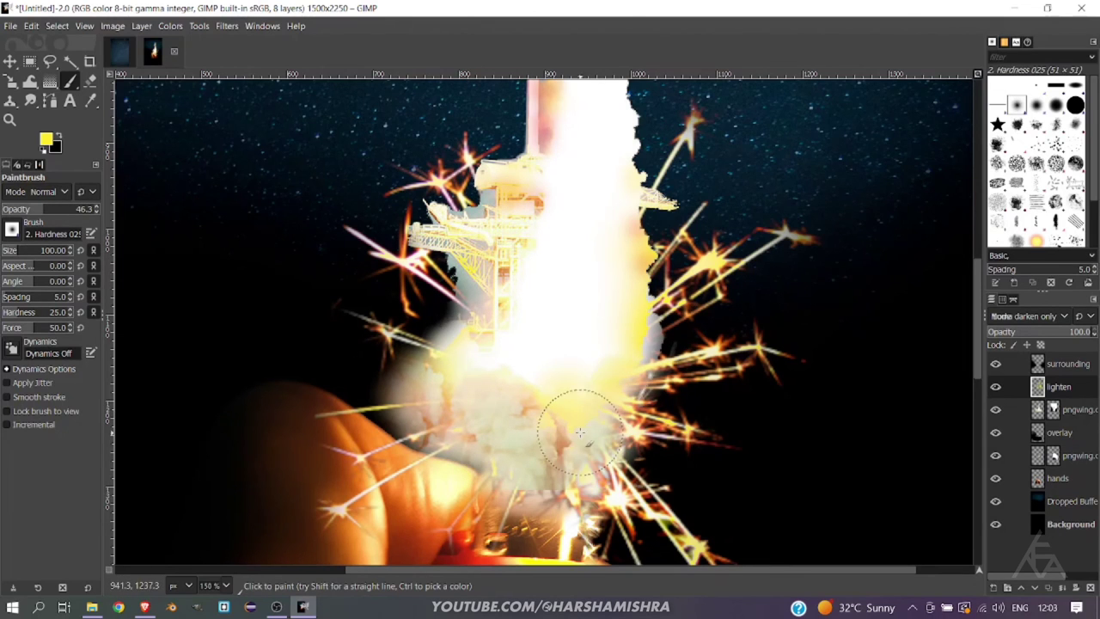
{"action": "left_click", "coordinate": [45, 140]}
{"action": "left_click", "coordinate": [290, 322]}
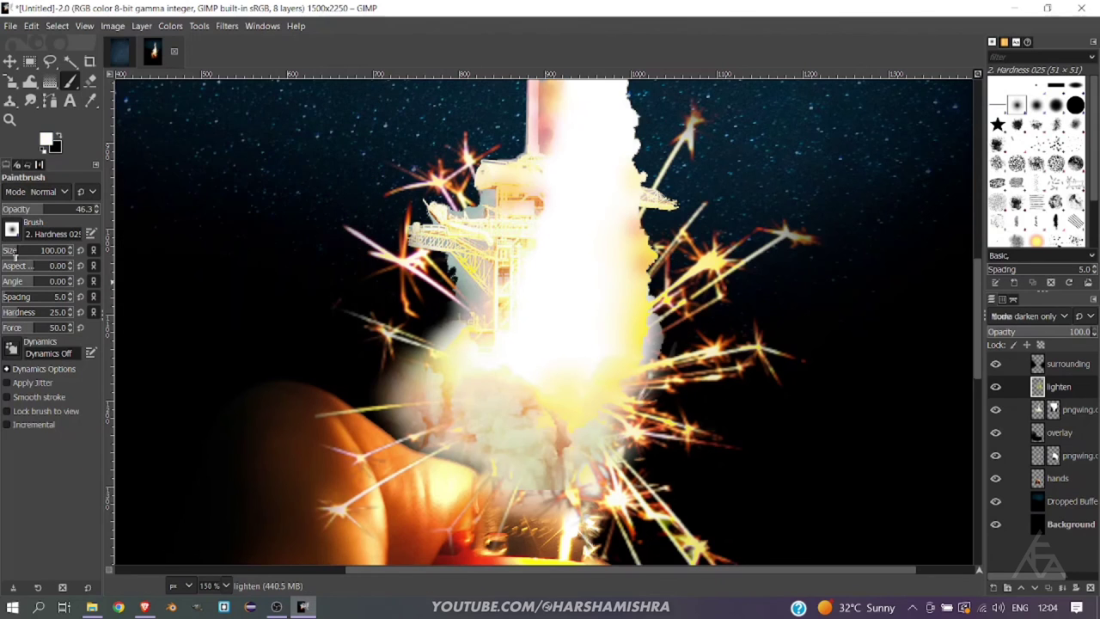
{"action": "left_click", "coordinate": [35, 250]}
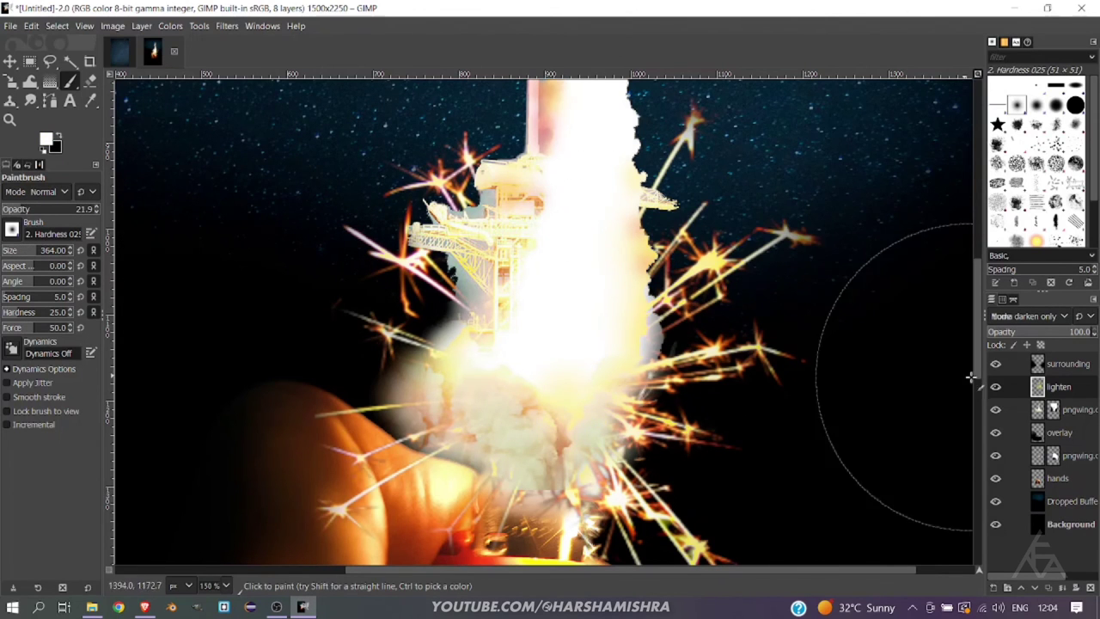
{"action": "scroll", "coordinate": [574, 248], "scroll_direction": "up", "scroll_amount": 5}
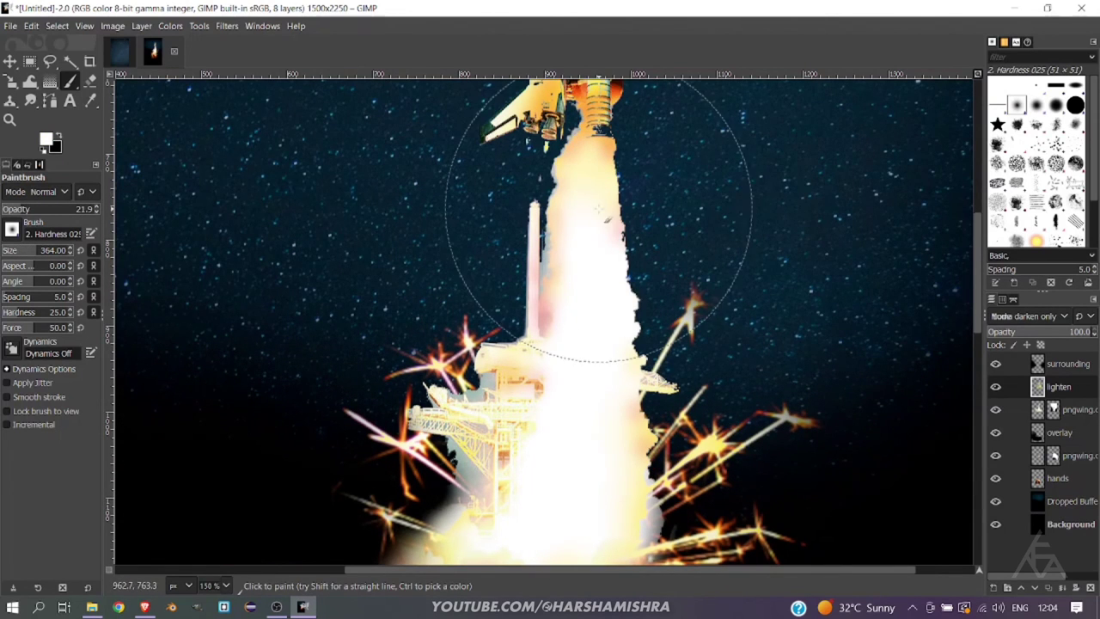
{"action": "scroll", "coordinate": [773, 276], "scroll_direction": "down", "scroll_amount": 5}
{"action": "scroll", "coordinate": [643, 479], "scroll_direction": "down", "scroll_amount": 1}
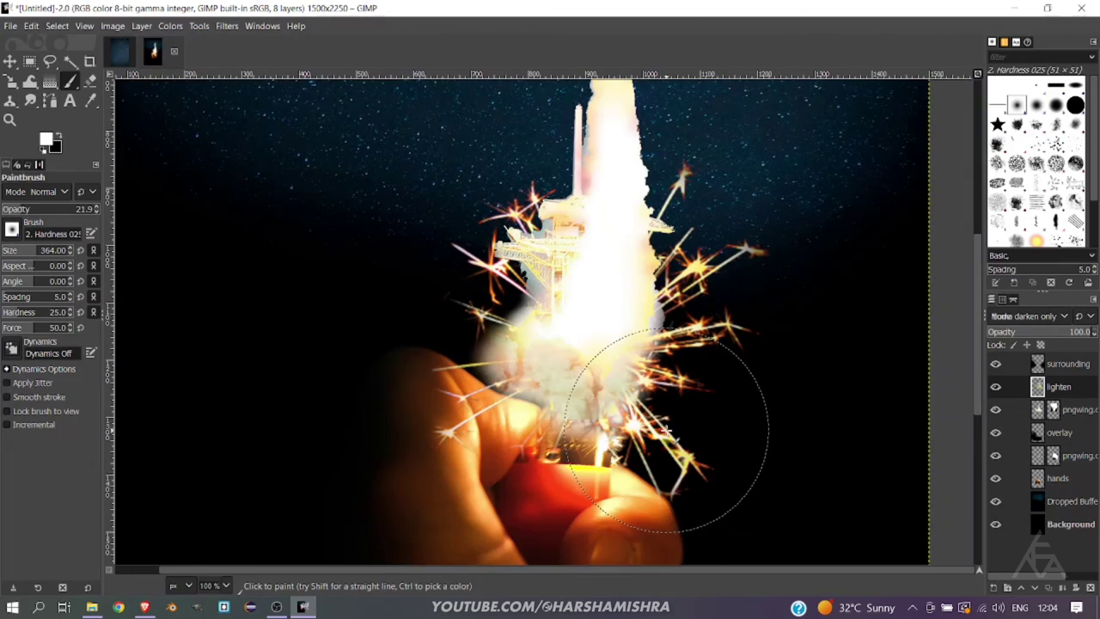
{"action": "left_click", "coordinate": [1036, 243]}
{"action": "key", "text": "Page_Up"}
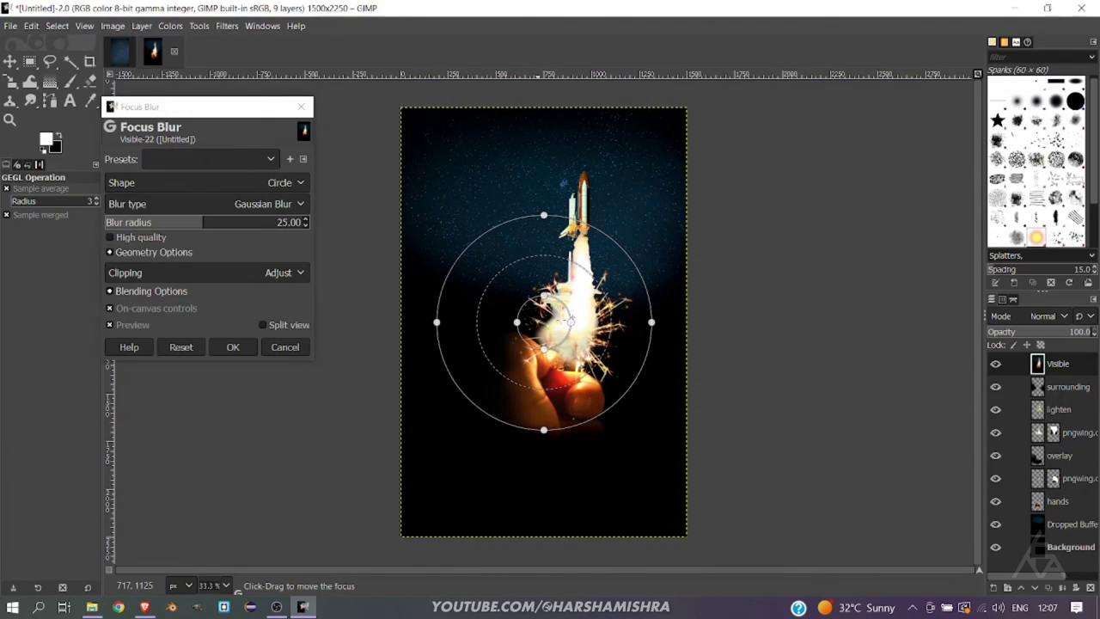
Apply Focus Blur at about strength 3, shaping the sharp area around the rocket and sparkler
{"action": "left_click_drag", "start_coordinate": [197, 228], "coordinate": [140, 229]}
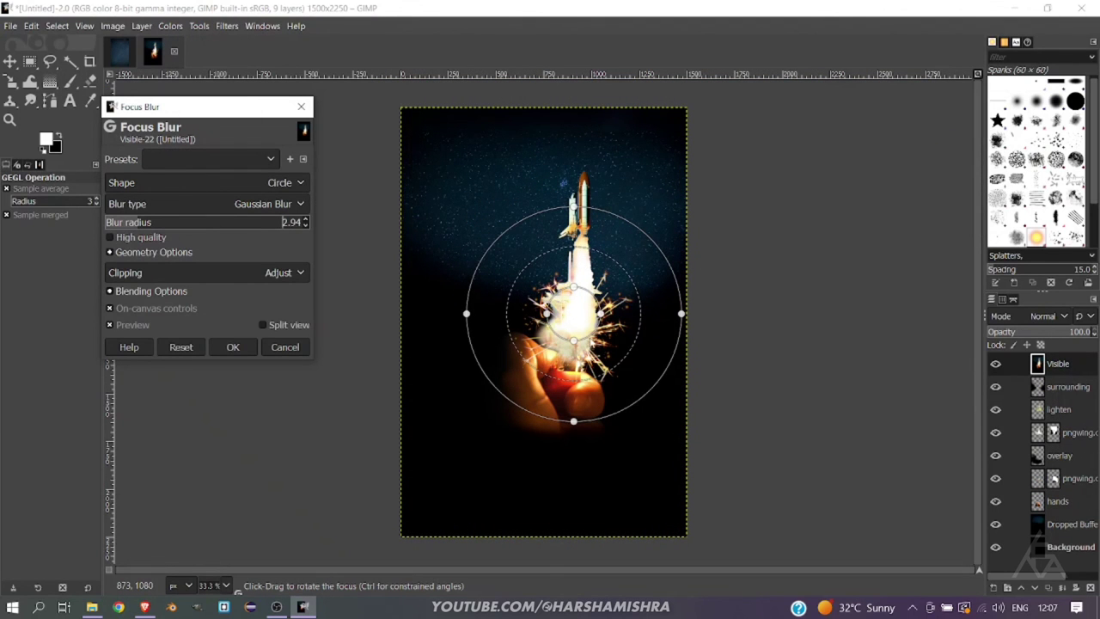
{"action": "left_click_drag", "start_coordinate": [551, 325], "coordinate": [615, 355]}
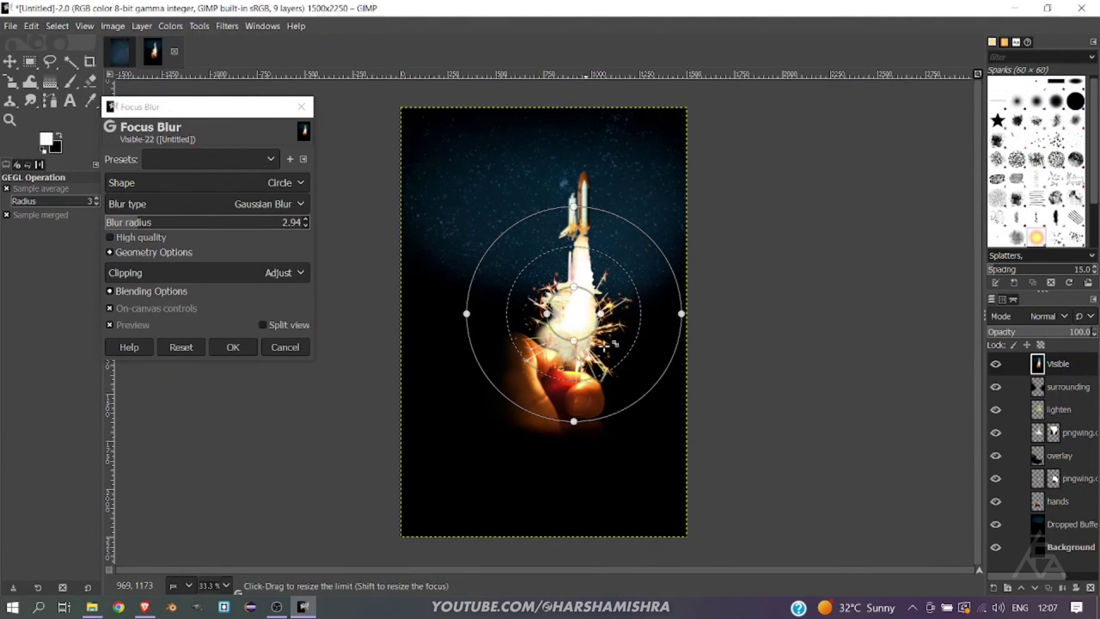
{"action": "left_click_drag", "start_coordinate": [503, 235], "coordinate": [478, 208]}
{"action": "left_click_drag", "start_coordinate": [572, 255], "coordinate": [664, 395]}
{"action": "left_click_drag", "start_coordinate": [576, 328], "coordinate": [575, 334]}
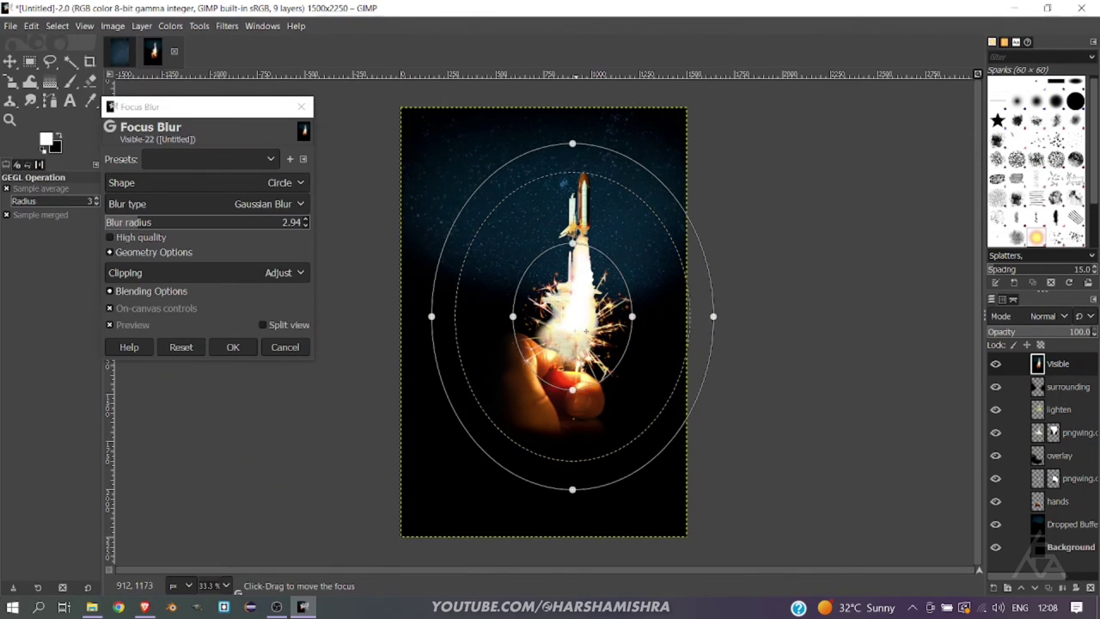
{"action": "left_click_drag", "start_coordinate": [575, 387], "coordinate": [574, 318]}
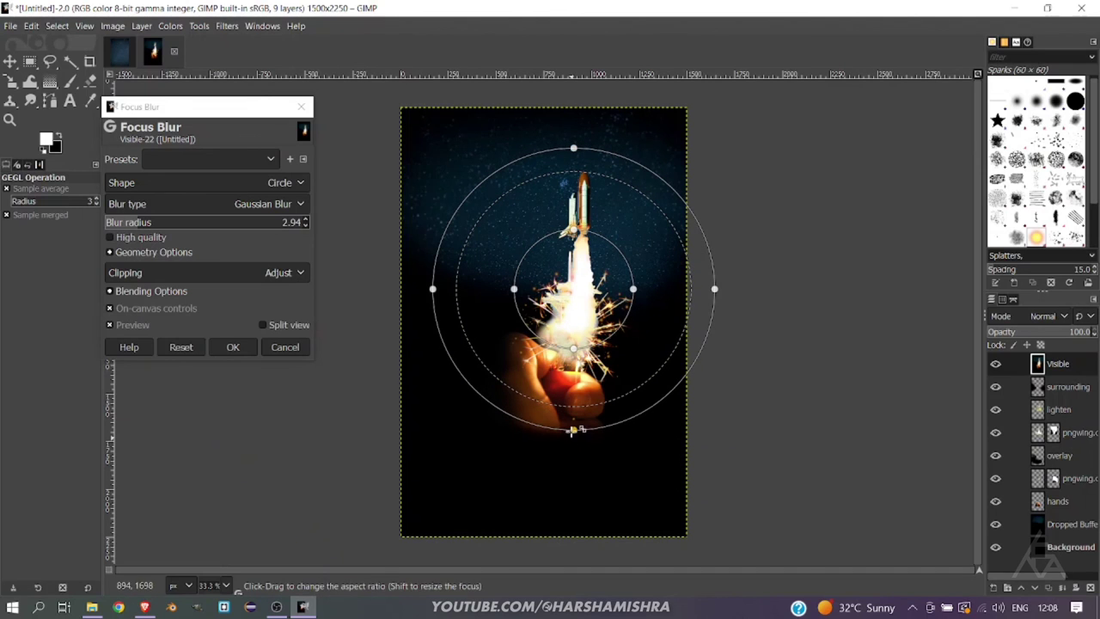
{"action": "left_click", "coordinate": [306, 222]}
{"action": "left_click", "coordinate": [305, 220]}
{"action": "type", "text": "2.4"}
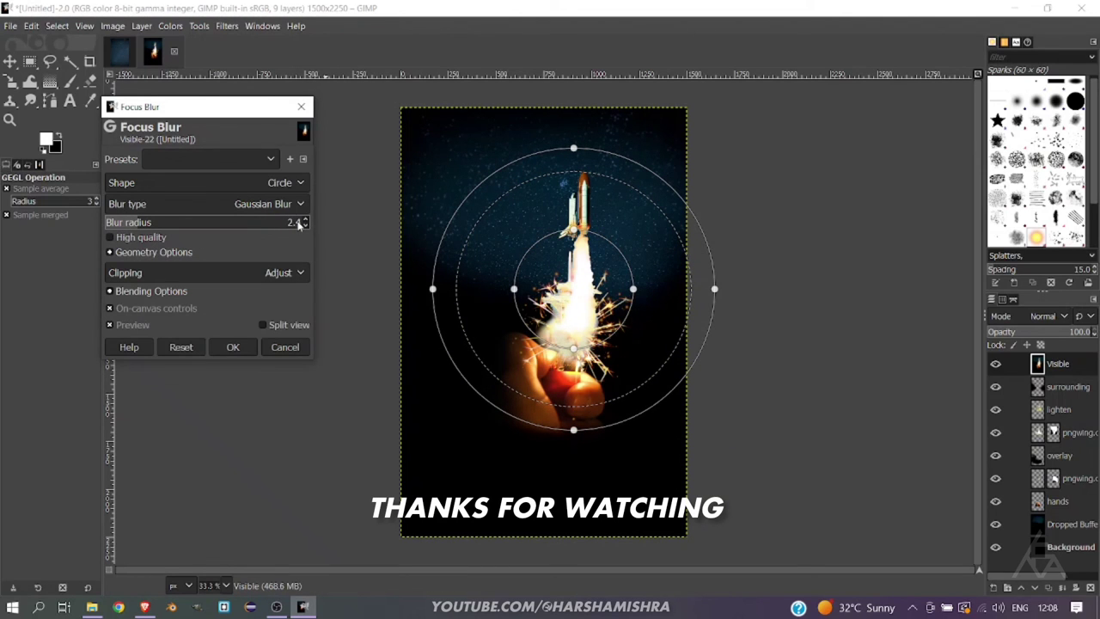
{"action": "left_click", "coordinate": [233, 347]}
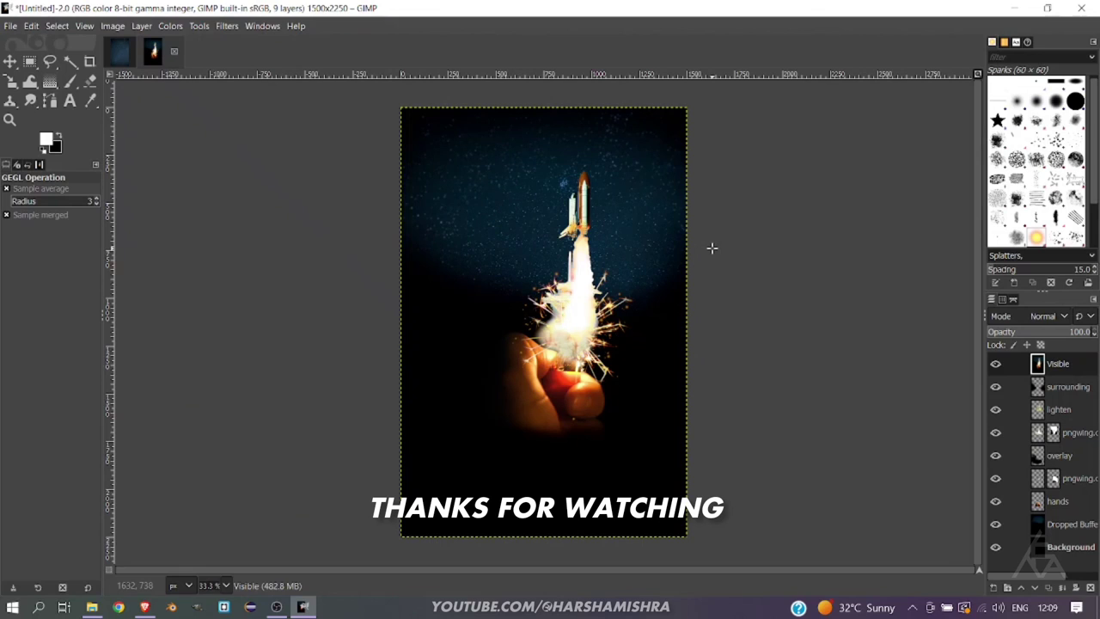